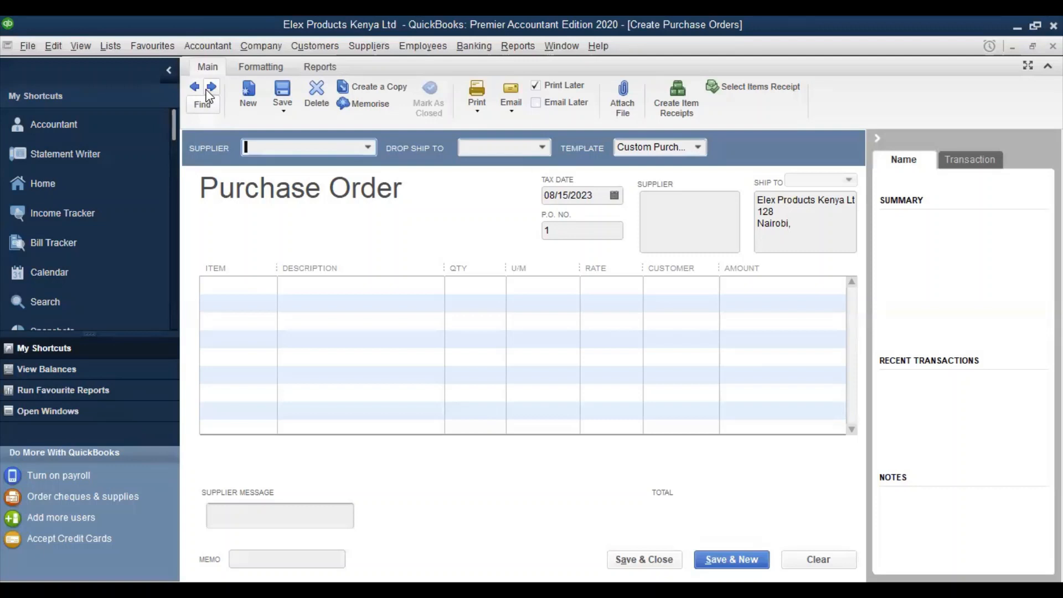
Open the RCM ONLINE COLLEGE company file from the recent companies list and close the help window
{"action": "left_click", "coordinate": [27, 46]}
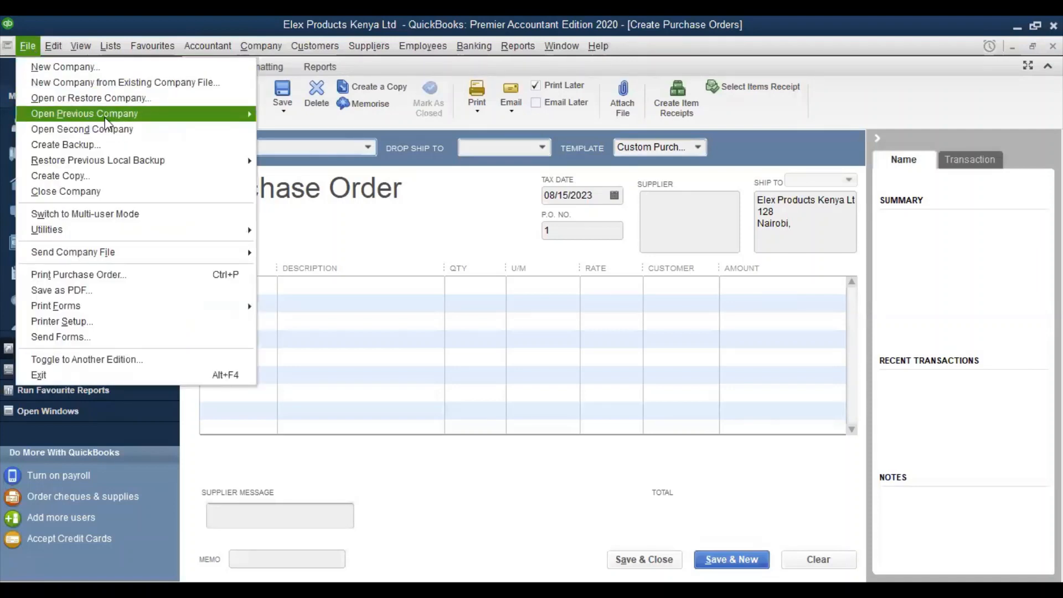
{"action": "mouse_move", "coordinate": [164, 113]}
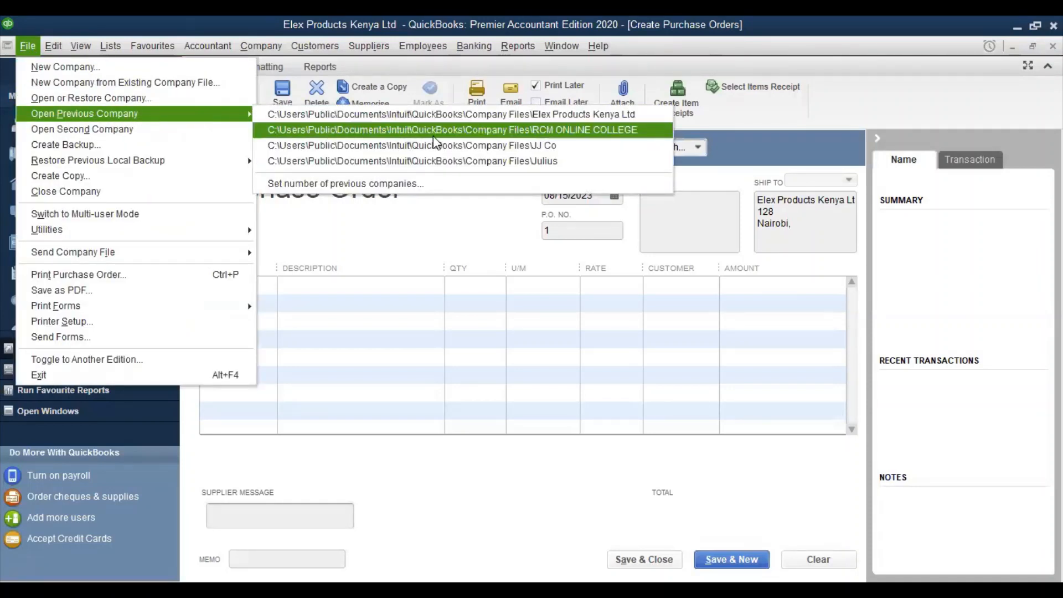
{"action": "left_click", "coordinate": [470, 131]}
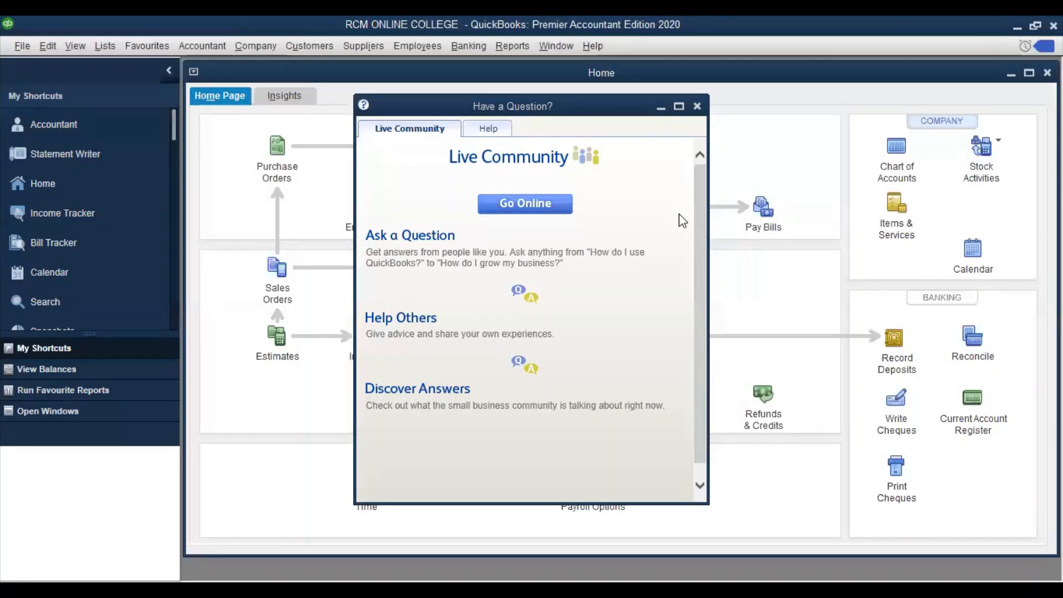
{"action": "left_click", "coordinate": [697, 105]}
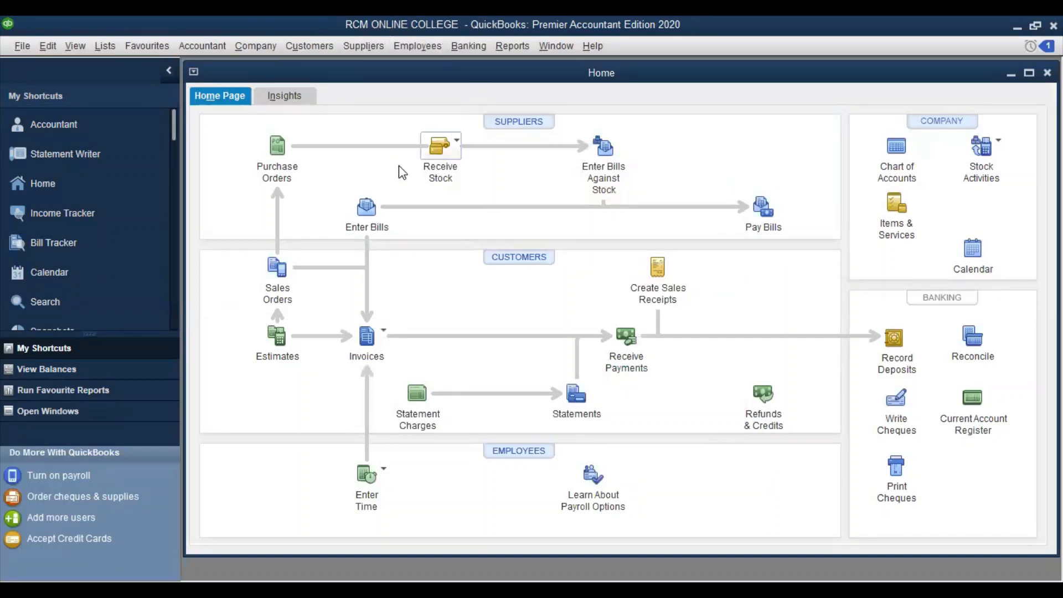
Start a new purchase order from the Suppliers menu and list the available suppliers
{"action": "left_click", "coordinate": [363, 50]}
{"action": "left_click", "coordinate": [375, 139]}
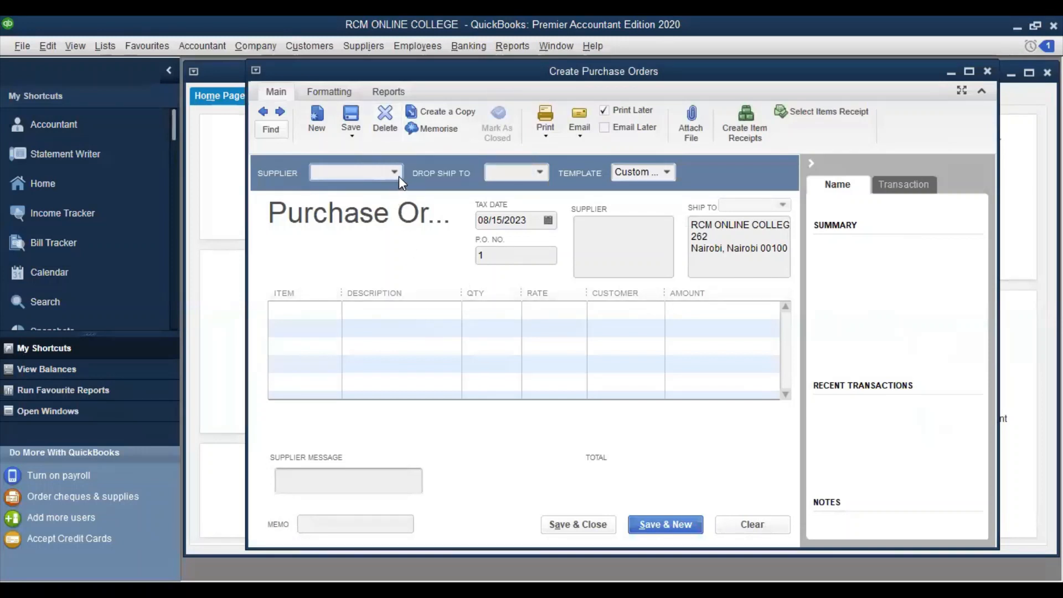
{"action": "left_click", "coordinate": [396, 173]}
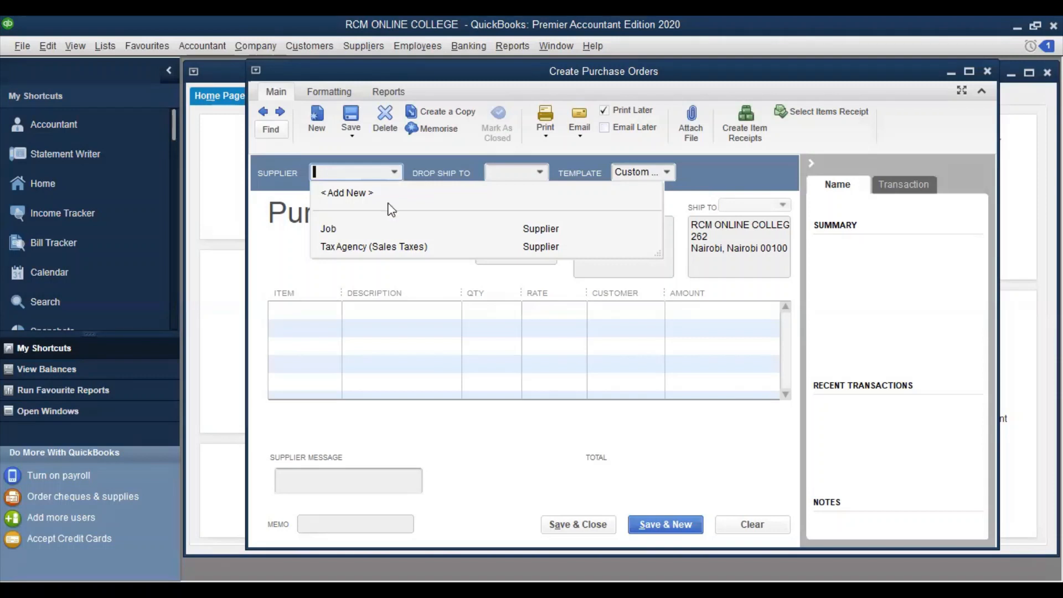
Select Job as the supplier, showing its 10,200.00 open balance
{"action": "left_click", "coordinate": [326, 230]}
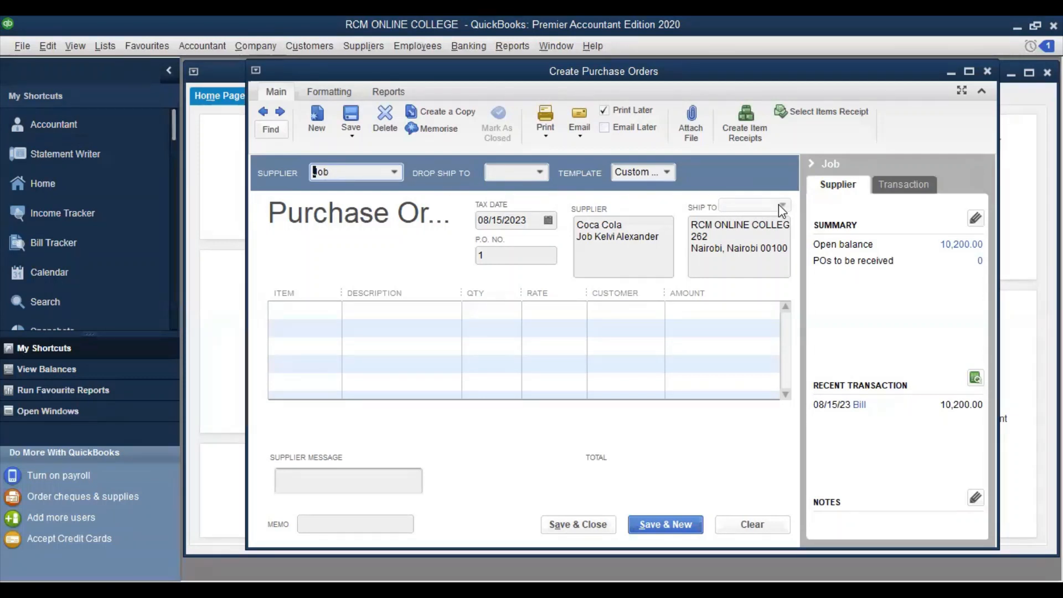
{"action": "left_click", "coordinate": [541, 173]}
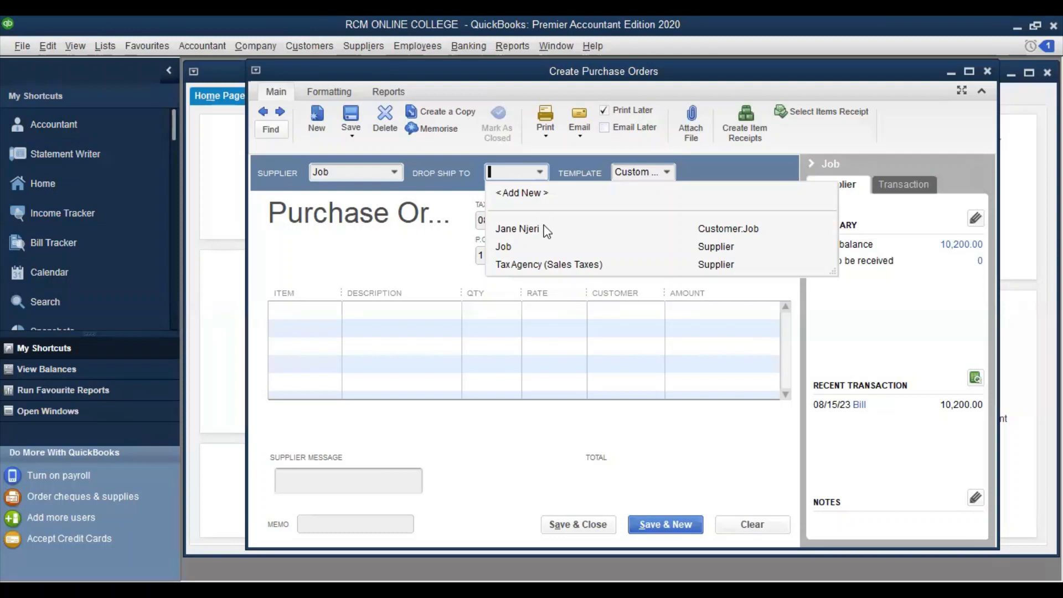
{"action": "left_click", "coordinate": [524, 230]}
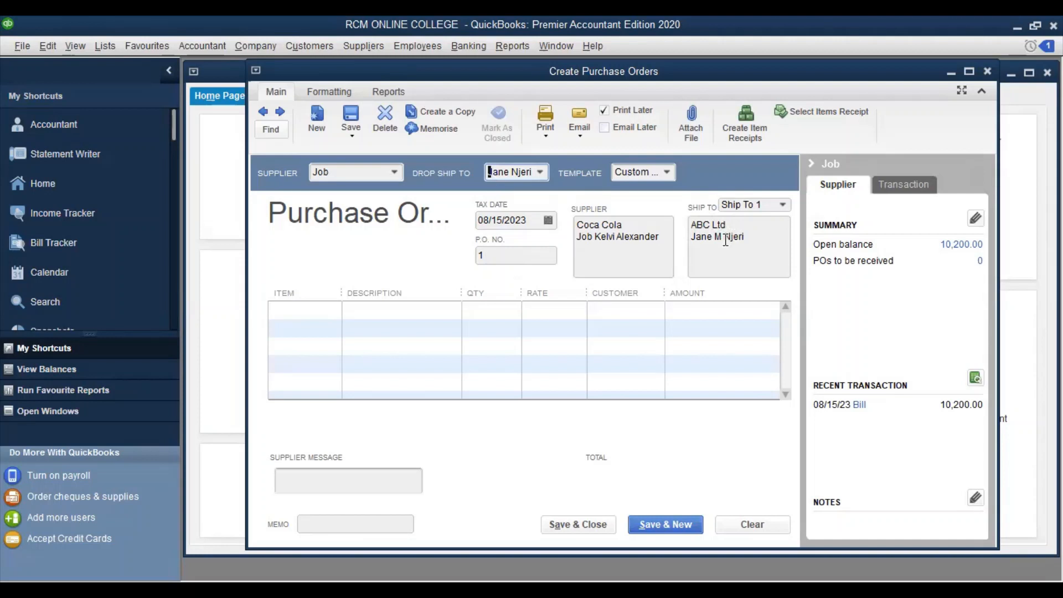
{"action": "left_click", "coordinate": [540, 171]}
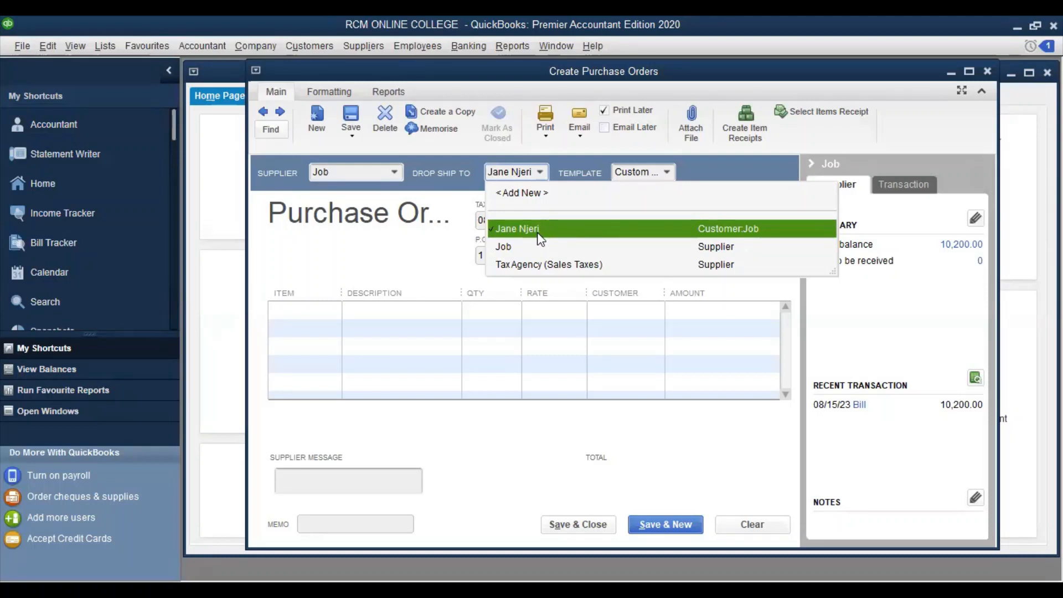
{"action": "left_click", "coordinate": [774, 230]}
{"action": "left_click", "coordinate": [784, 204]}
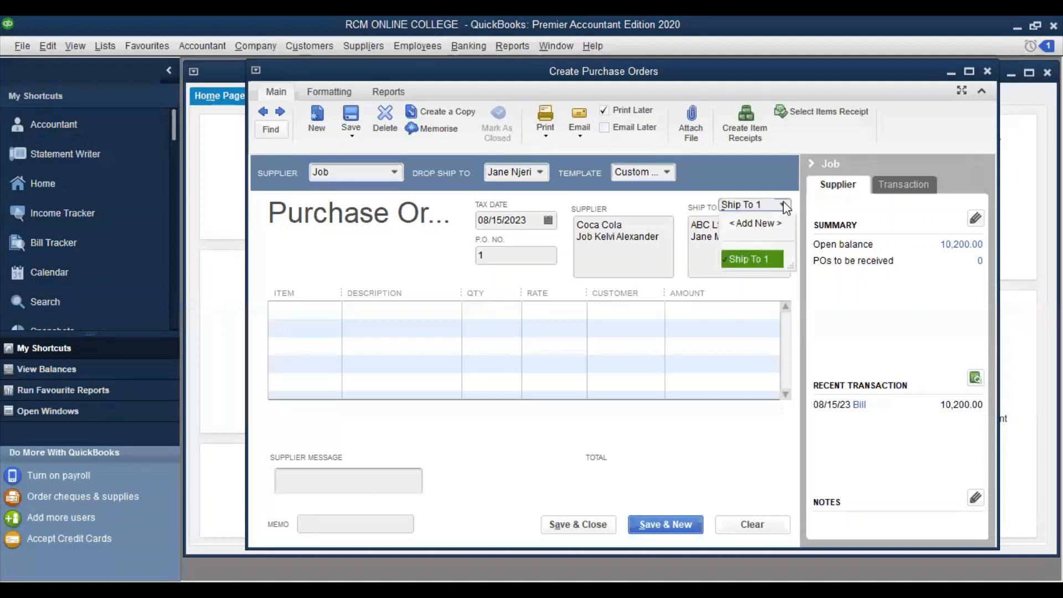
{"action": "left_click", "coordinate": [749, 258]}
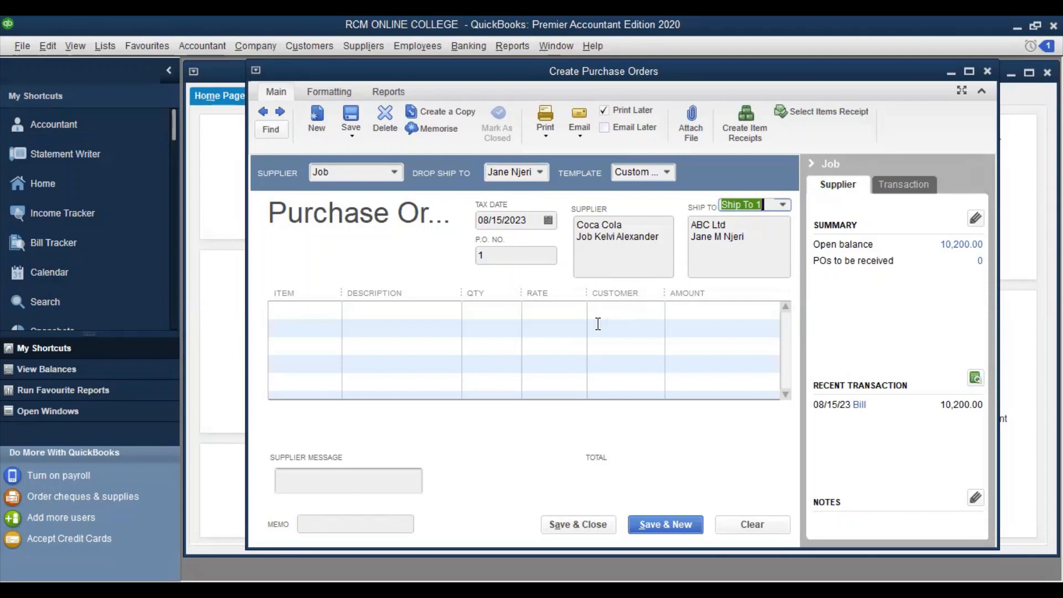
Put Pens at 200.00 on the first line and check Pens availability (501 on hand)
{"action": "left_click", "coordinate": [314, 309]}
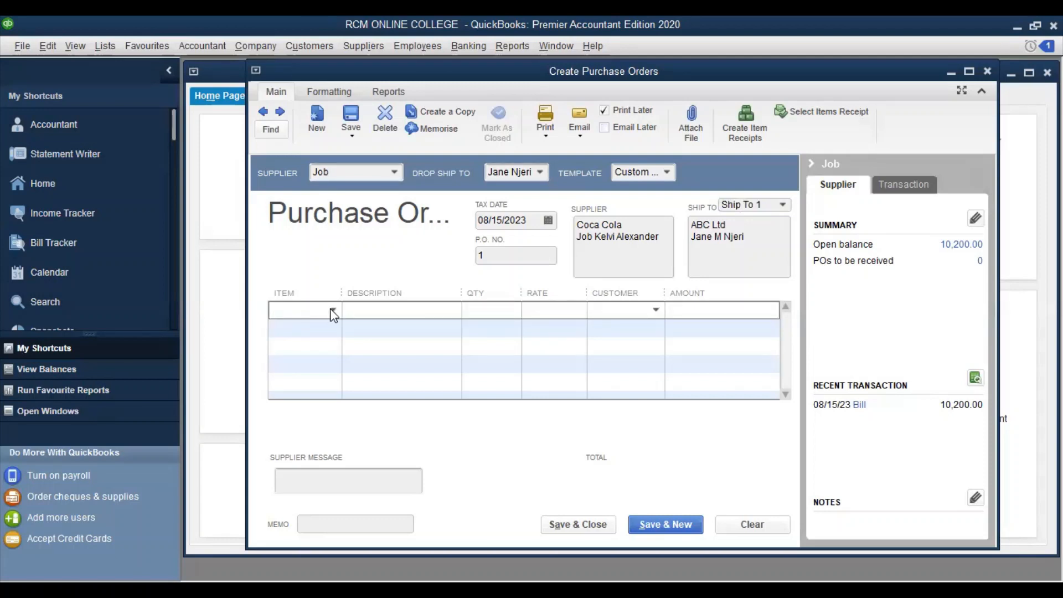
{"action": "left_click", "coordinate": [333, 310]}
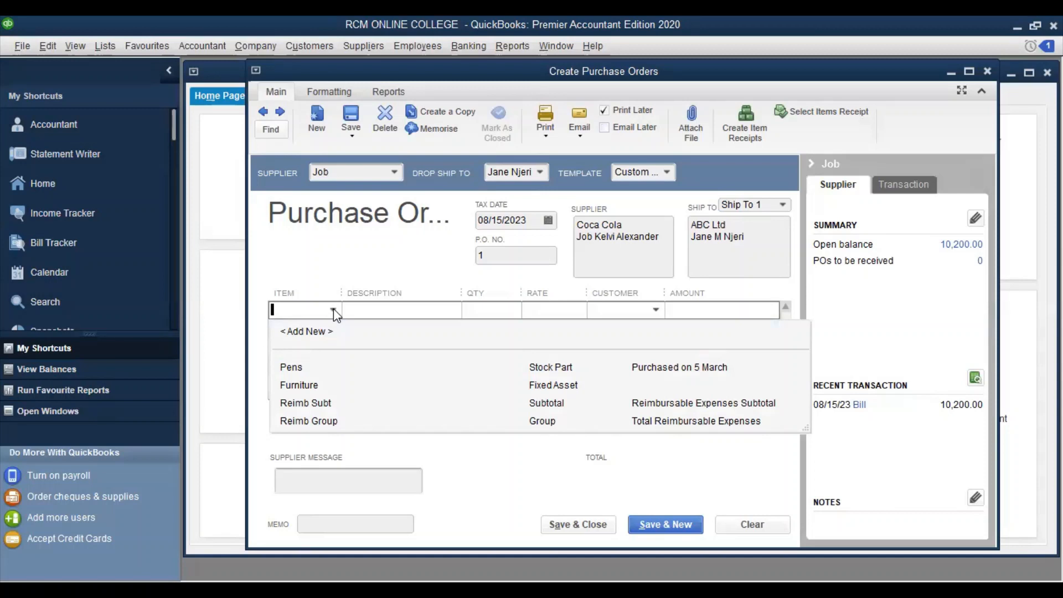
{"action": "left_click", "coordinate": [291, 367]}
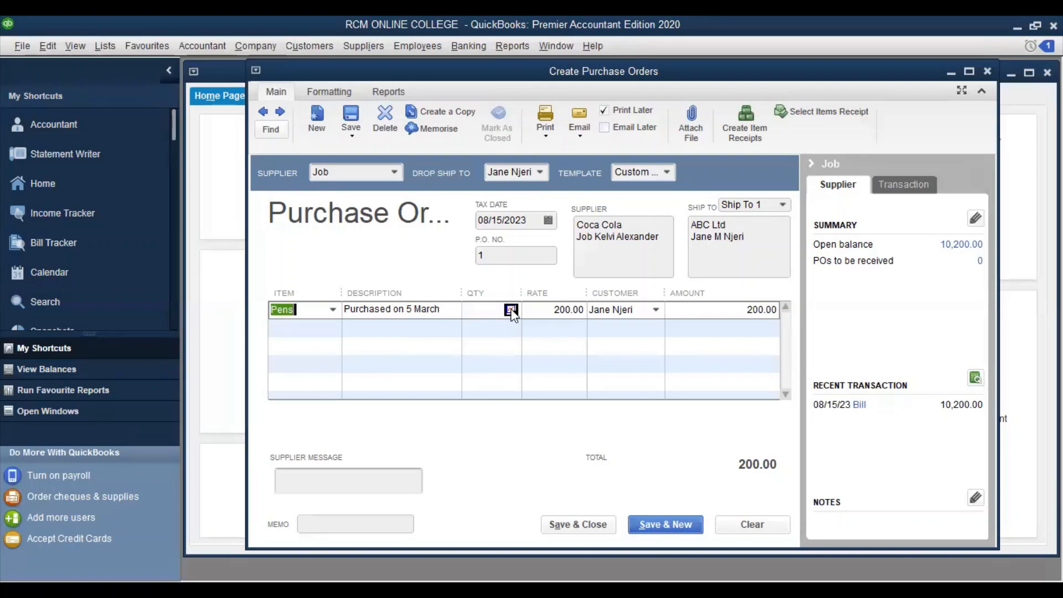
{"action": "left_click", "coordinate": [487, 310]}
{"action": "type", "text": "1000"}
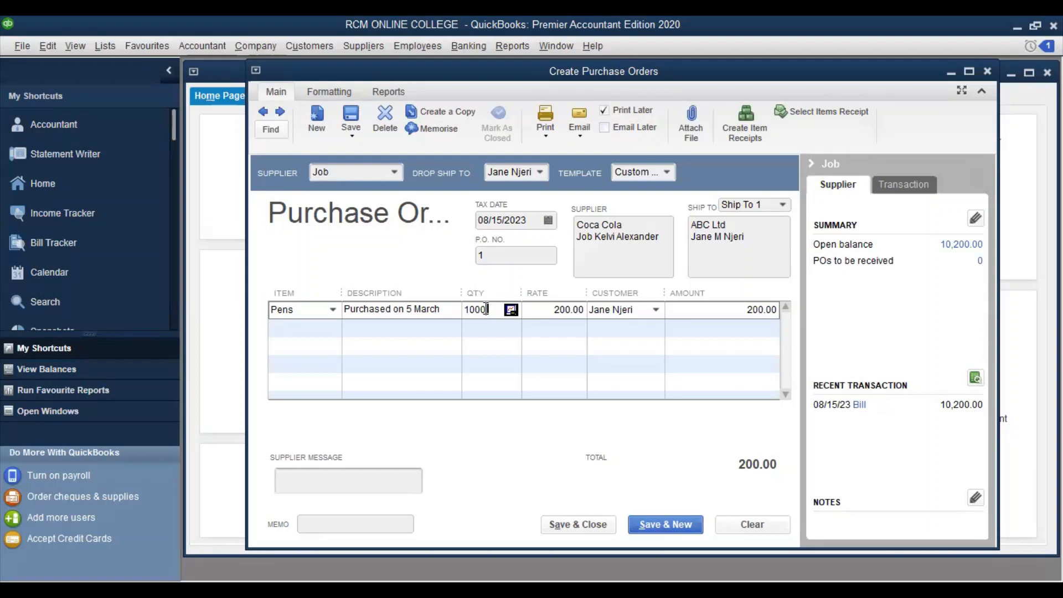
{"action": "key", "text": "BackSpace"}
{"action": "key", "text": "BackSpace"}
{"action": "key", "text": "BackSpace"}
{"action": "key", "text": "BackSpace"}
{"action": "left_click", "coordinate": [511, 310]}
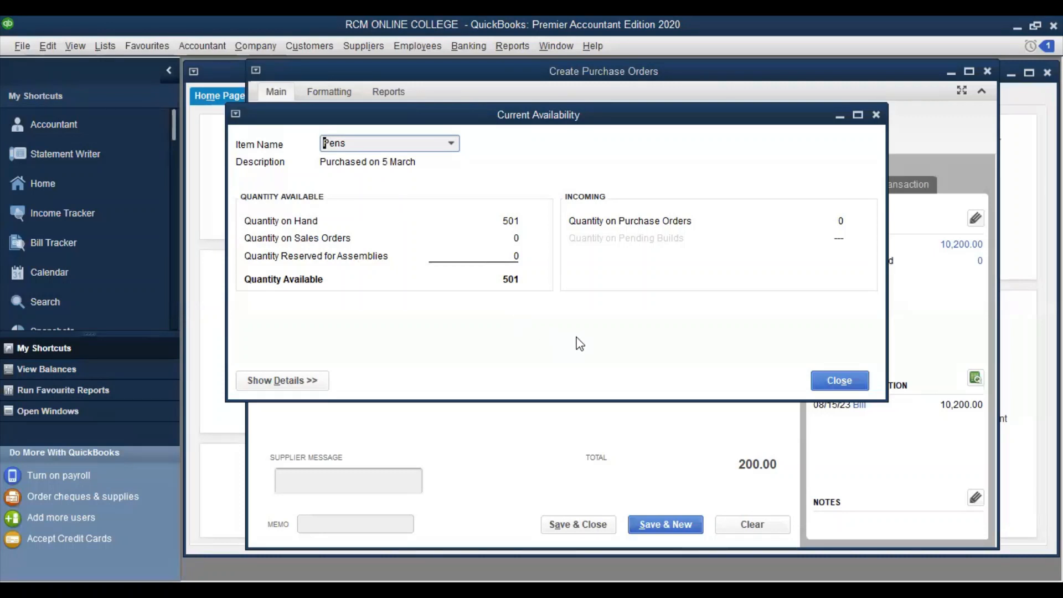
Order 1,000 Pens on the first line, giving an amount of 200,000.00
{"action": "left_click", "coordinate": [859, 377]}
{"action": "type", "text": "1000"}
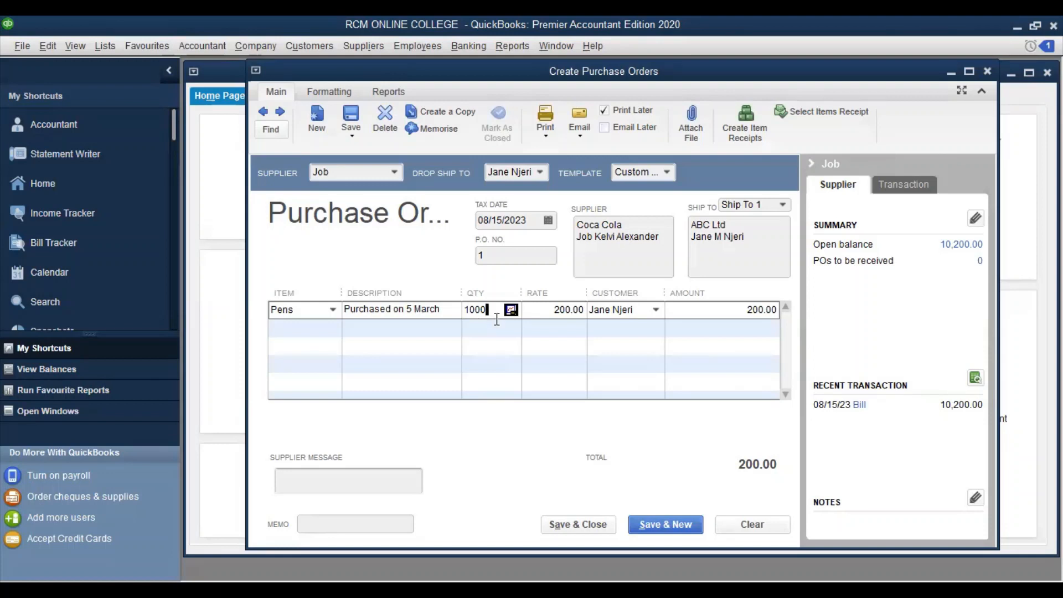
{"action": "left_click", "coordinate": [614, 343]}
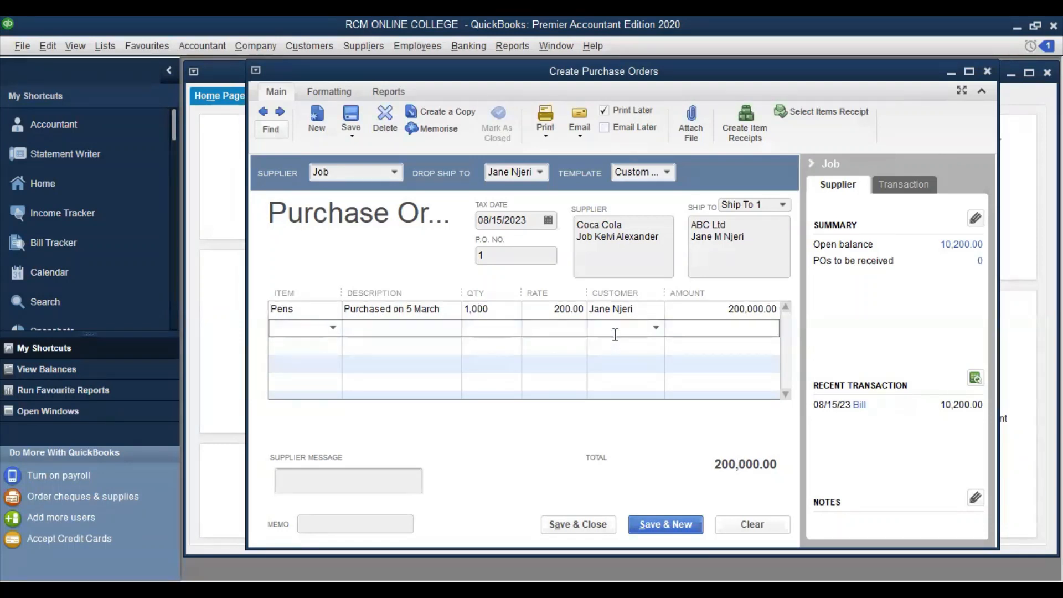
{"action": "left_click", "coordinate": [713, 306]}
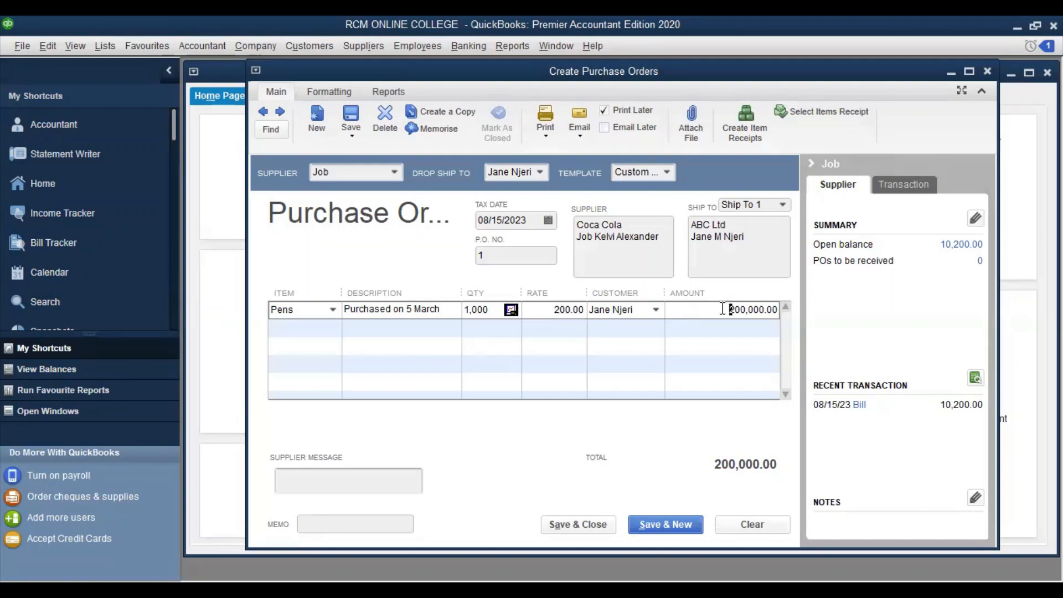
{"action": "left_click_drag", "start_coordinate": [726, 308], "coordinate": [778, 310]}
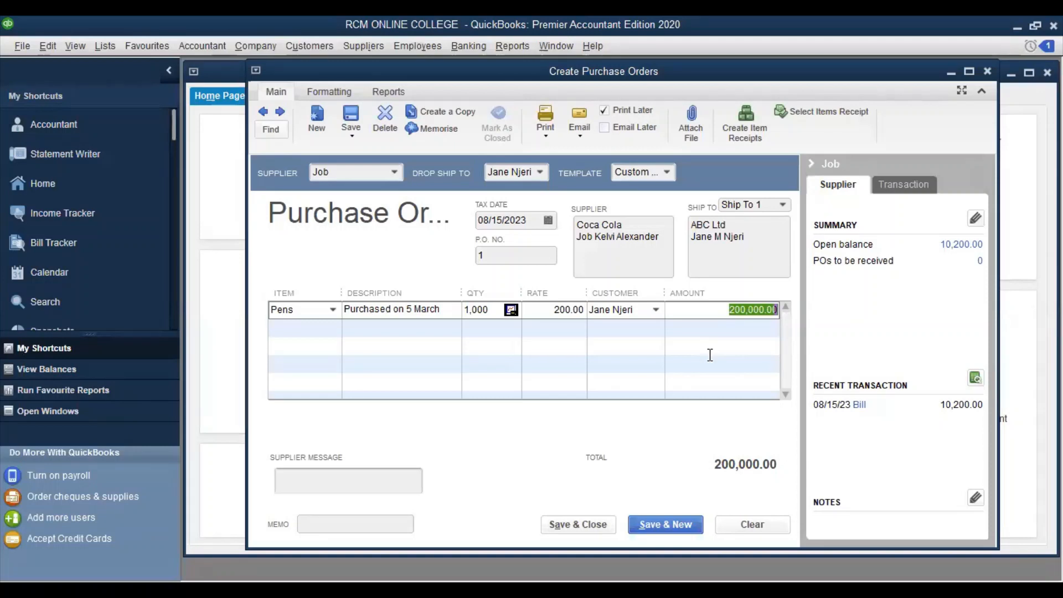
{"action": "left_click", "coordinate": [323, 328]}
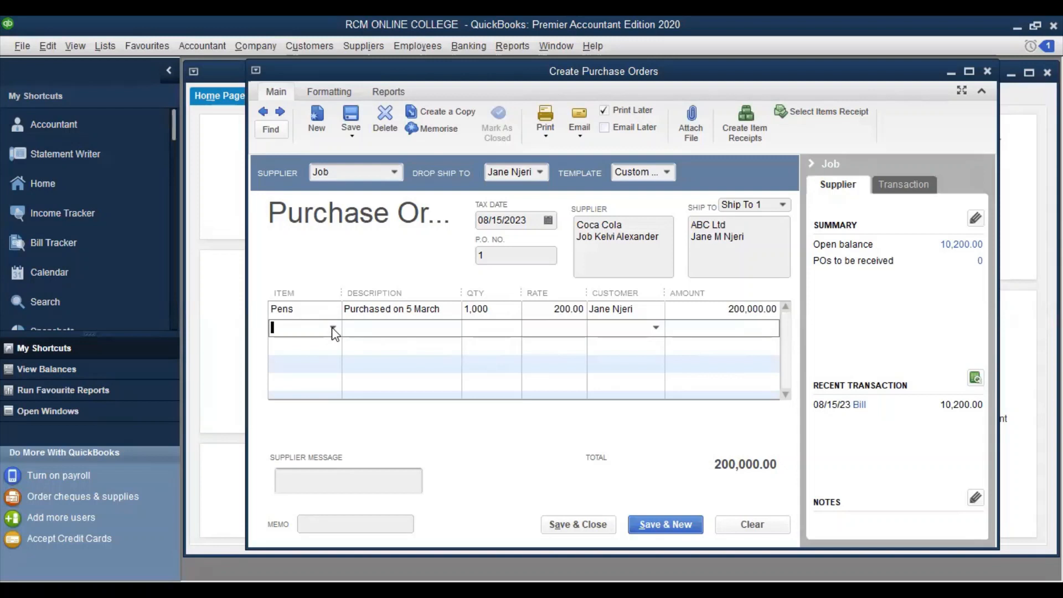
Create a new stock part item named Sugar from the second order line
{"action": "left_click", "coordinate": [332, 328]}
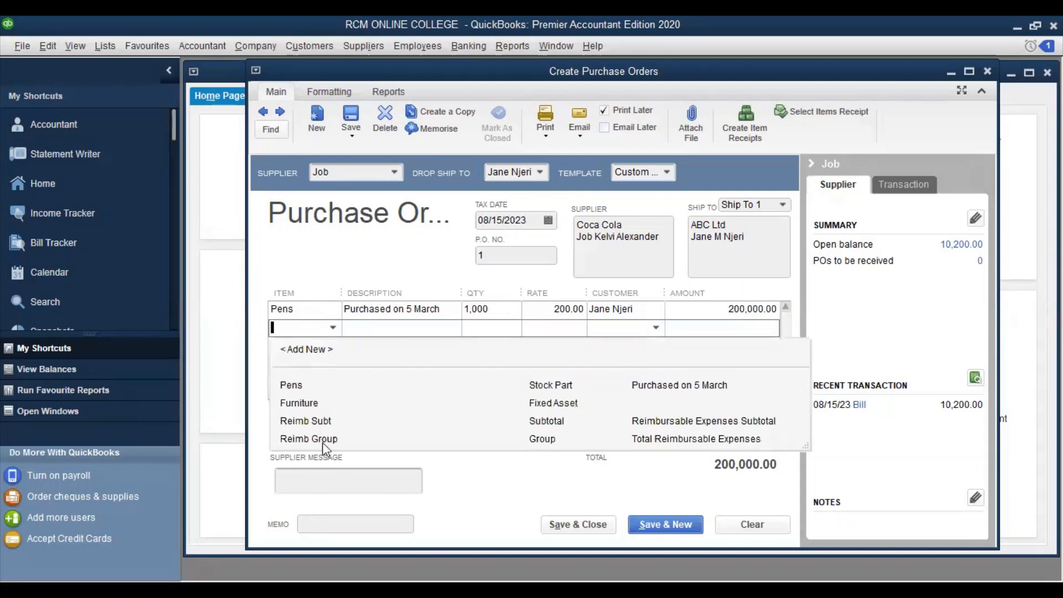
{"action": "left_click", "coordinate": [307, 350]}
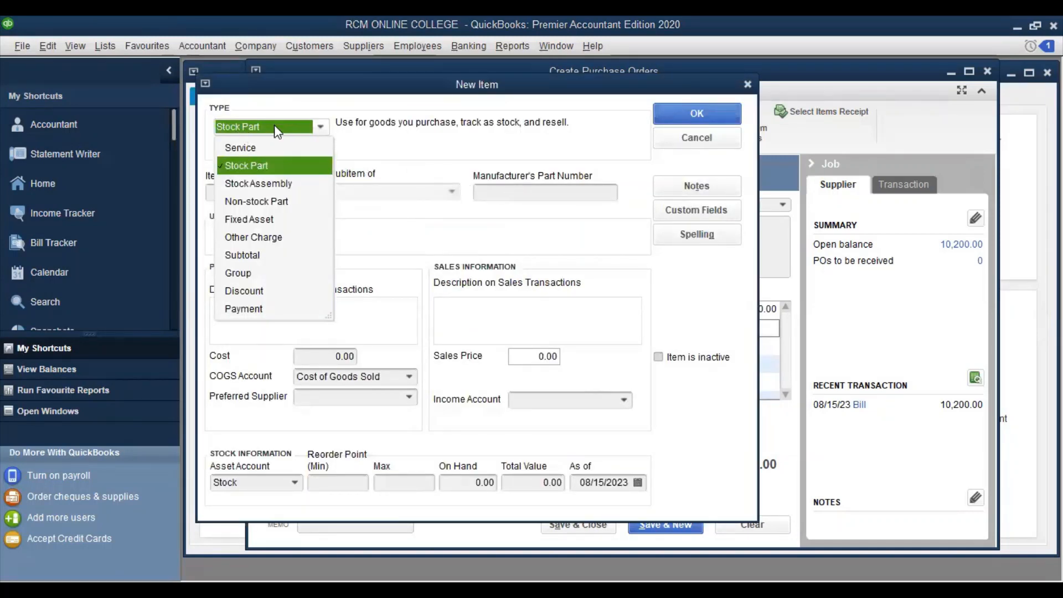
{"action": "left_click", "coordinate": [275, 164]}
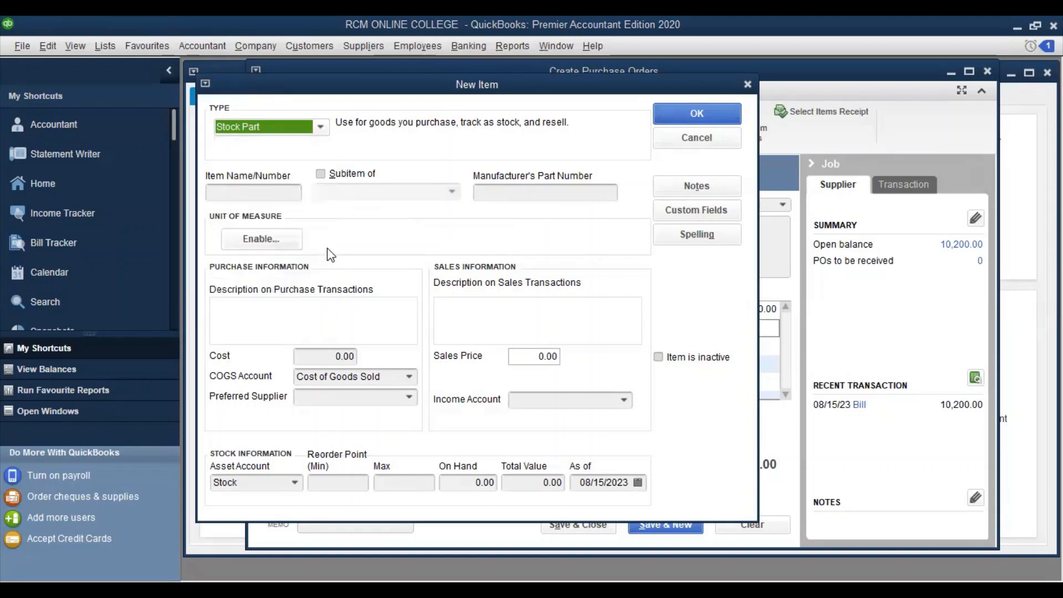
{"action": "left_click", "coordinate": [260, 190]}
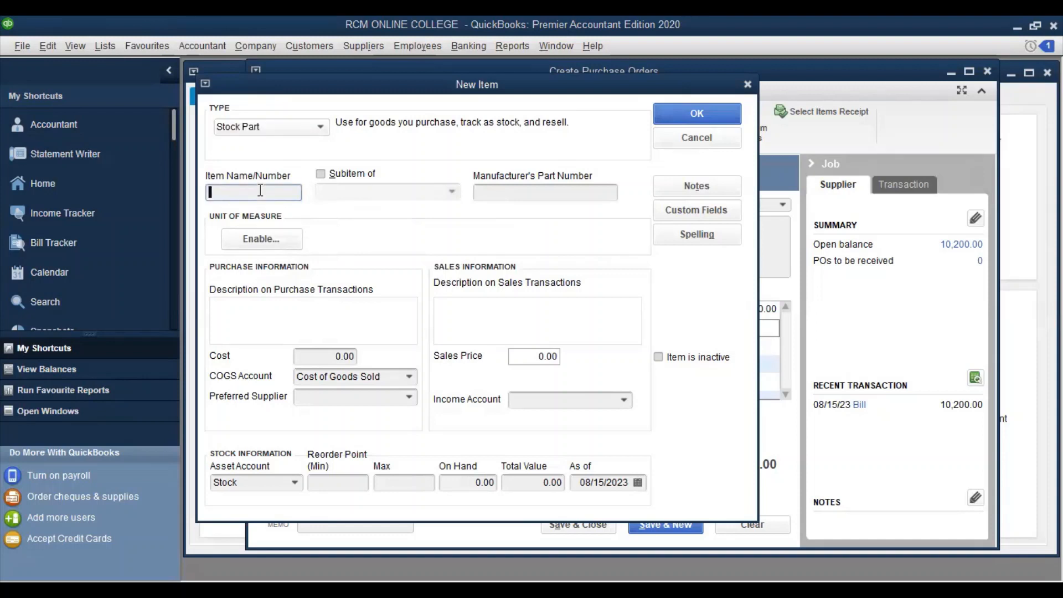
{"action": "type", "text": "Sugar"}
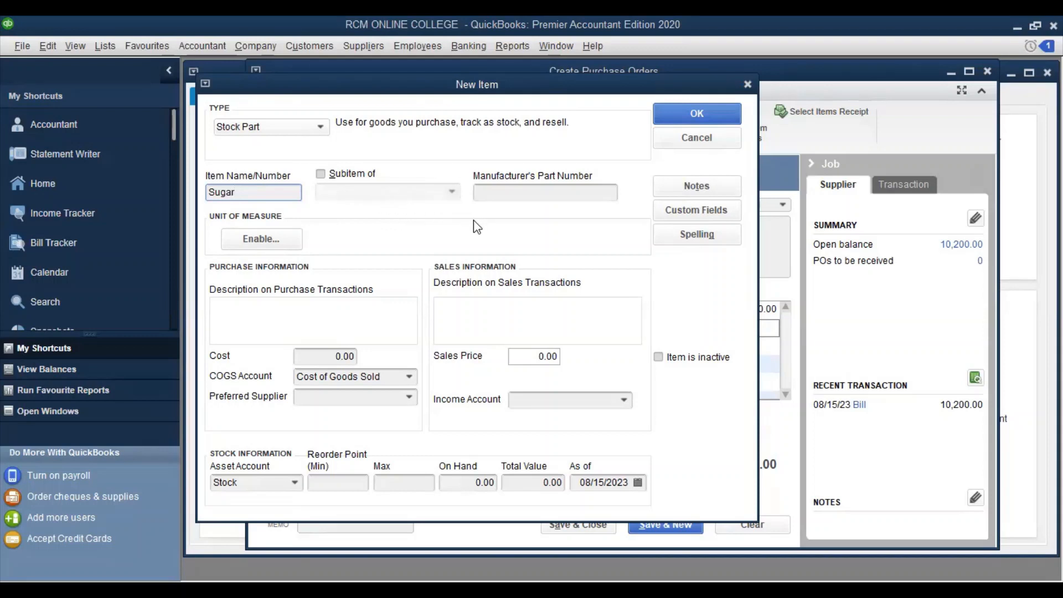
{"action": "left_click", "coordinate": [498, 193]}
Enter 'Mumias Brown Sugar' as the purchase and sales descriptions
{"action": "left_click", "coordinate": [263, 311]}
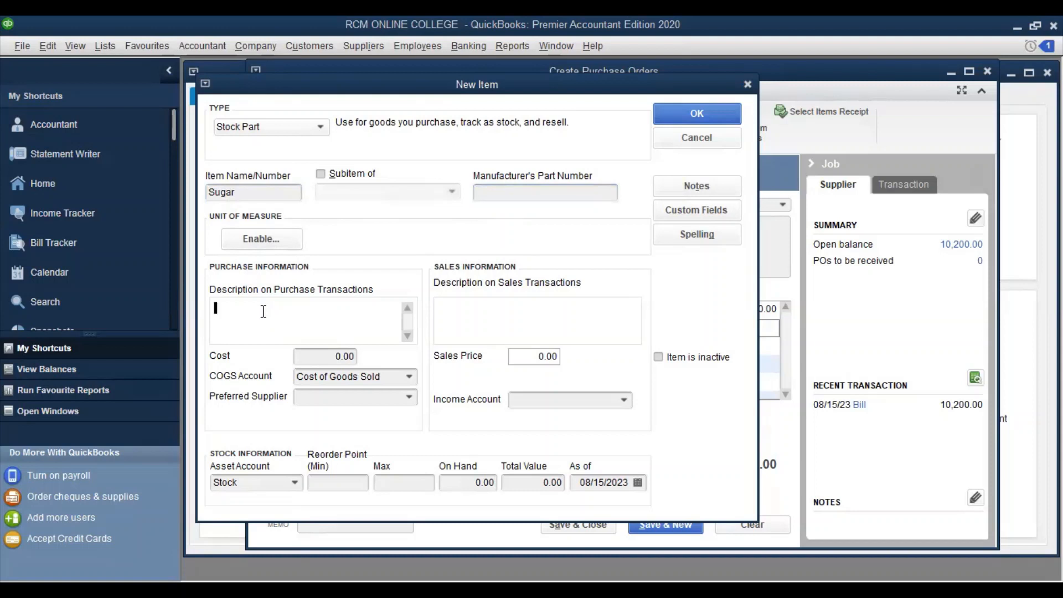
{"action": "type", "text": "Brown SUgar"}
{"action": "key", "text": "BackSpace"}
{"action": "key", "text": "BackSpace"}
{"action": "key", "text": "BackSpace"}
{"action": "key", "text": "BackSpace"}
{"action": "type", "text": "ugar"}
{"action": "left_click", "coordinate": [215, 308]}
{"action": "type", "text": "Mumias"}
{"action": "left_click", "coordinate": [454, 313]}
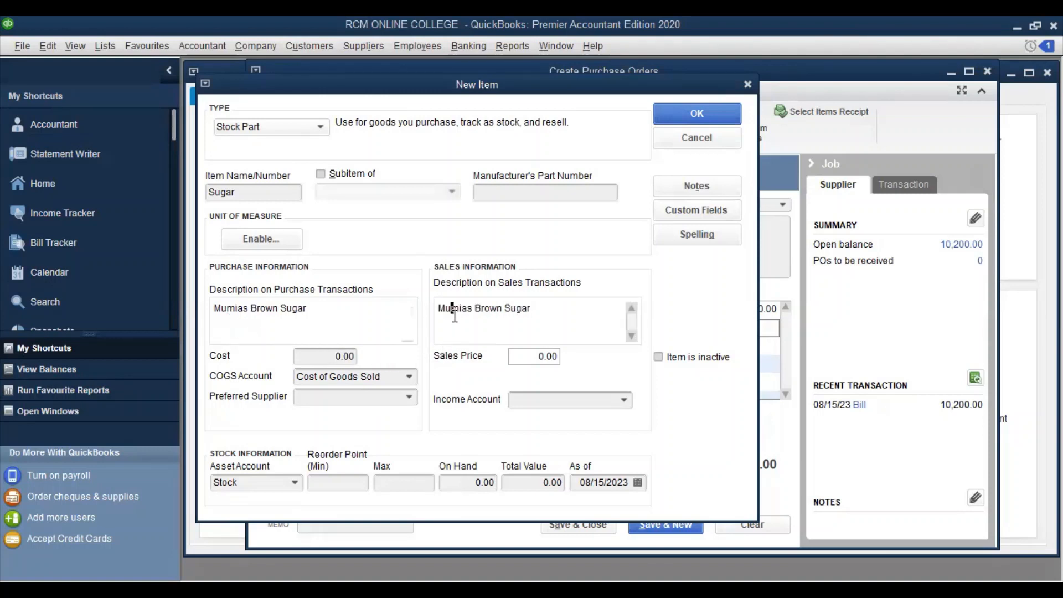
{"action": "left_click", "coordinate": [536, 306]}
Set the Sugar item's cost to 300.00 and sales price to 500.00
{"action": "left_click", "coordinate": [332, 354]}
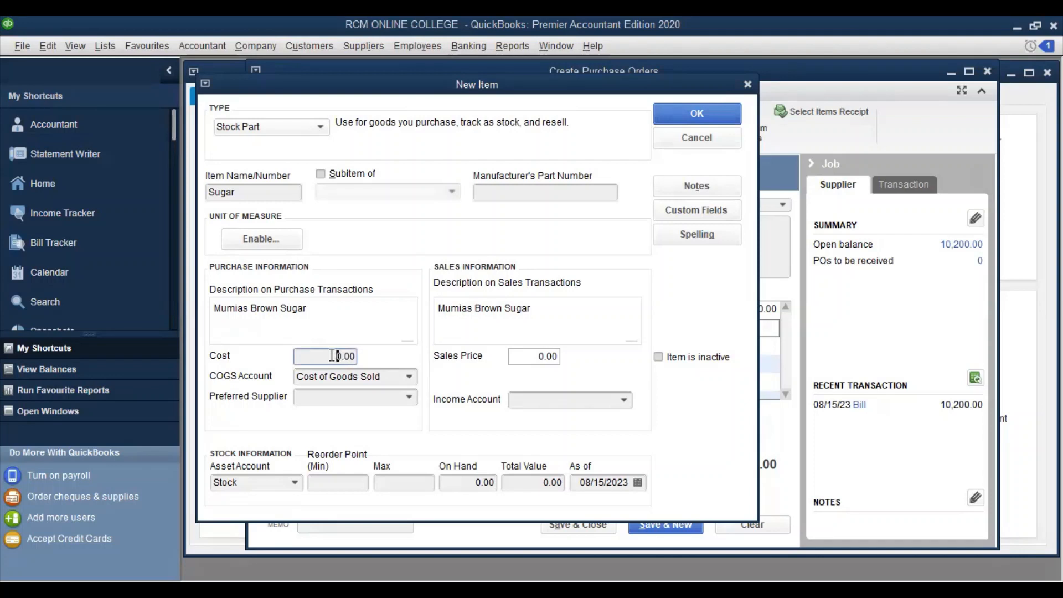
{"action": "type", "text": "300"}
{"action": "key", "text": "BackSpace"}
{"action": "left_click", "coordinate": [529, 357]}
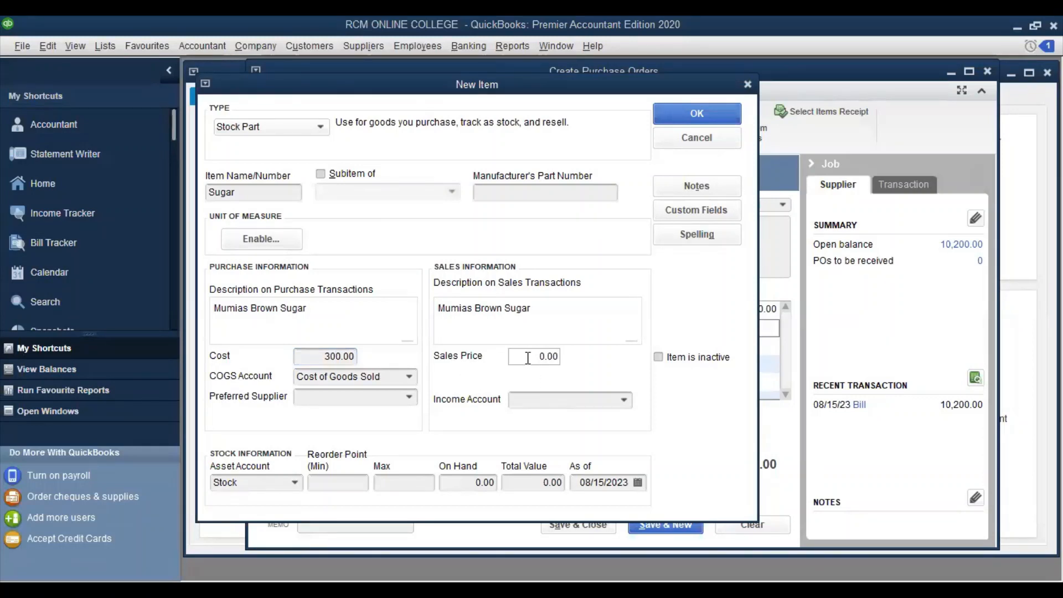
{"action": "type", "text": "50"}
{"action": "left_click", "coordinate": [410, 397]}
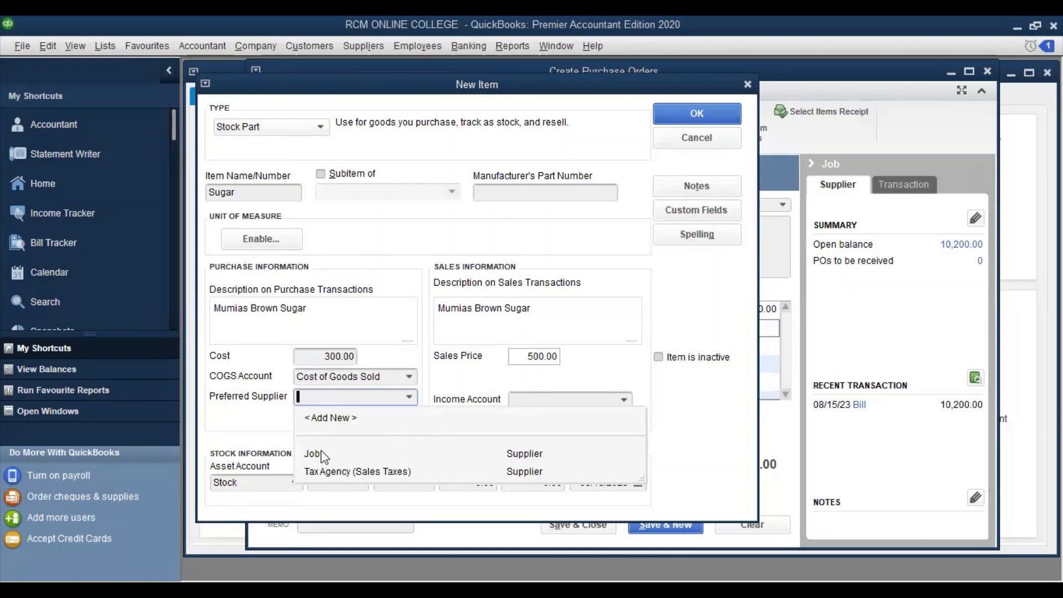
Add supplier 'Mumias sugar' with the same company name and shipping address copied from billing
{"action": "left_click", "coordinate": [327, 419]}
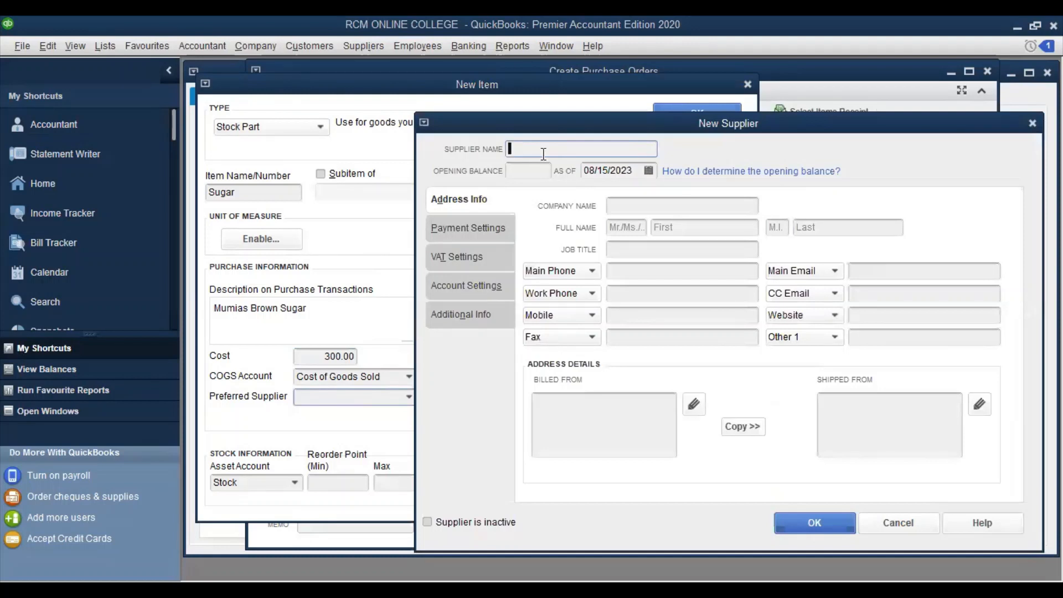
{"action": "type", "text": "Mumia"}
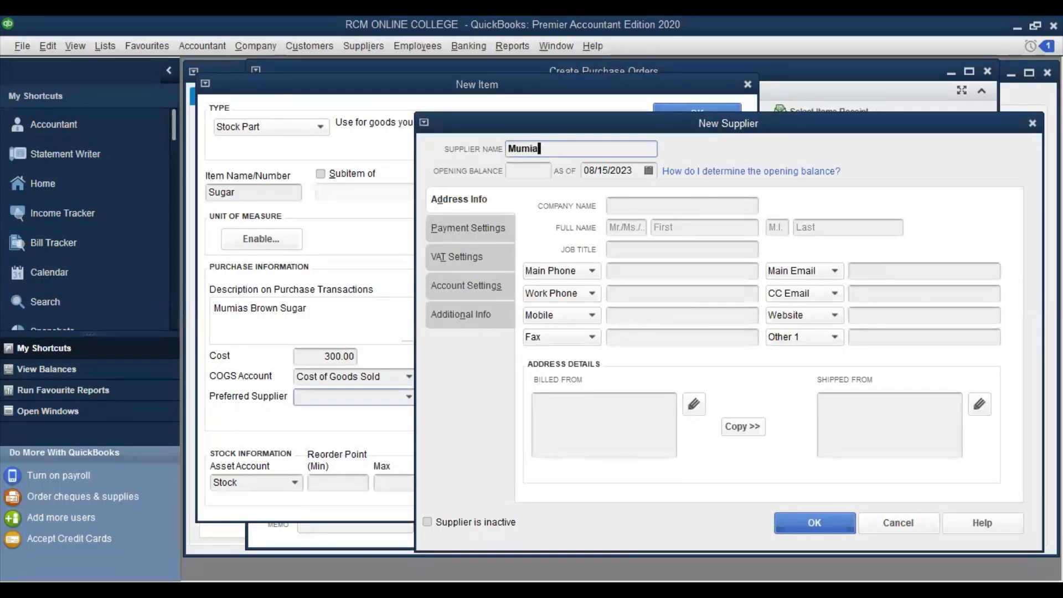
{"action": "type", "text": "s sugar"}
{"action": "left_click", "coordinate": [666, 207]}
{"action": "type", "text": "Mumias sugar"}
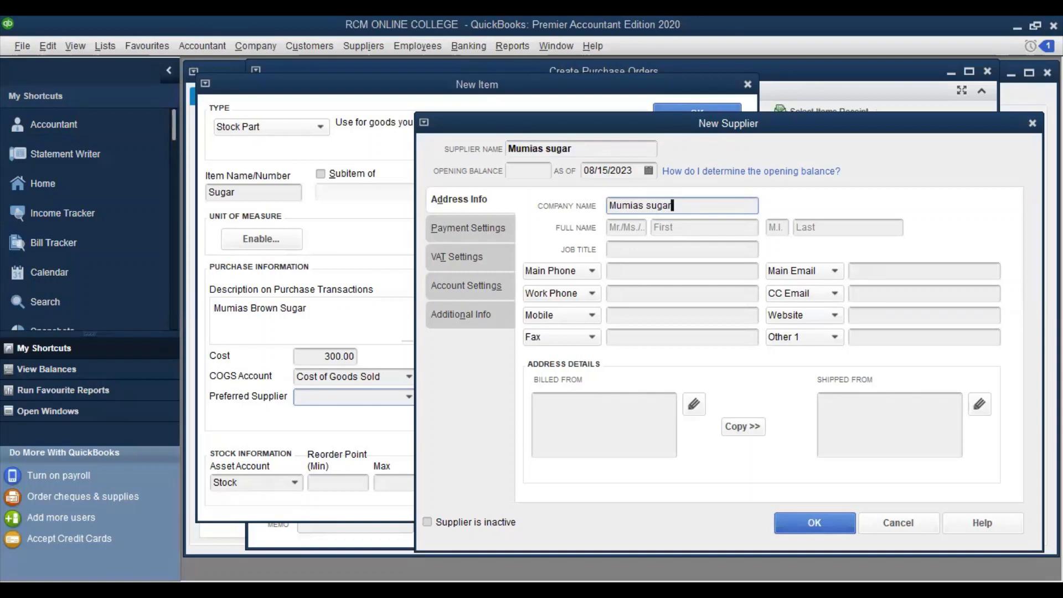
{"action": "left_click", "coordinate": [740, 428]}
{"action": "left_click", "coordinate": [763, 150]}
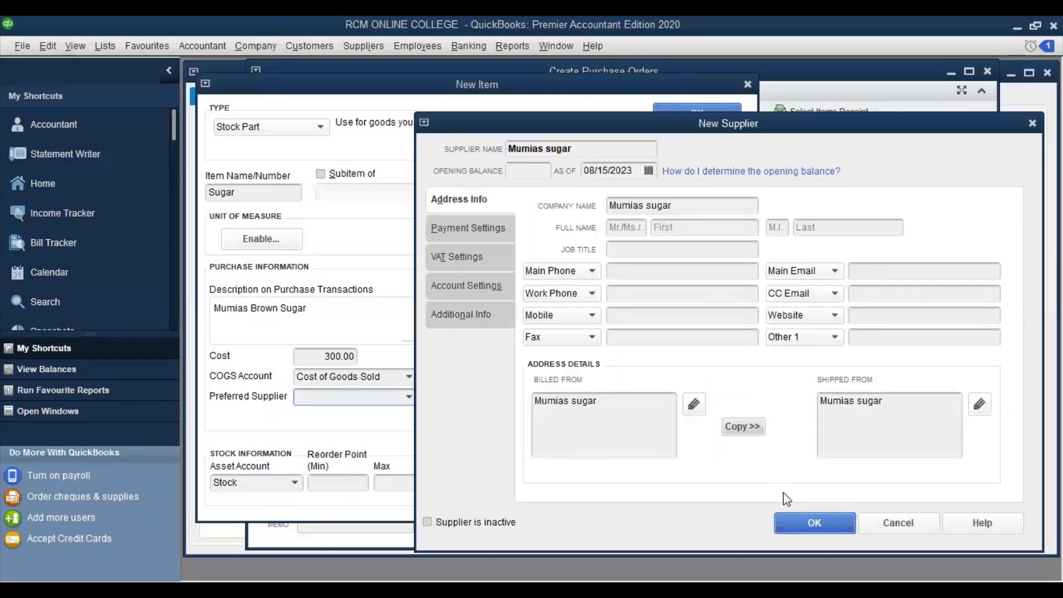
{"action": "key", "text": "Return"}
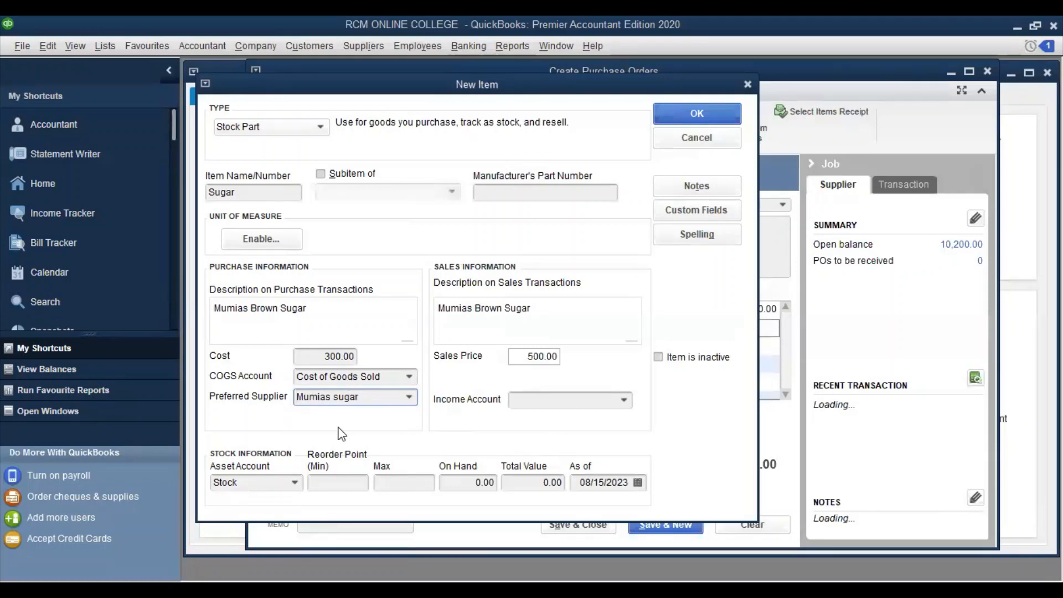
Choose Sales as the Sugar item's income account
{"action": "left_click", "coordinate": [628, 403]}
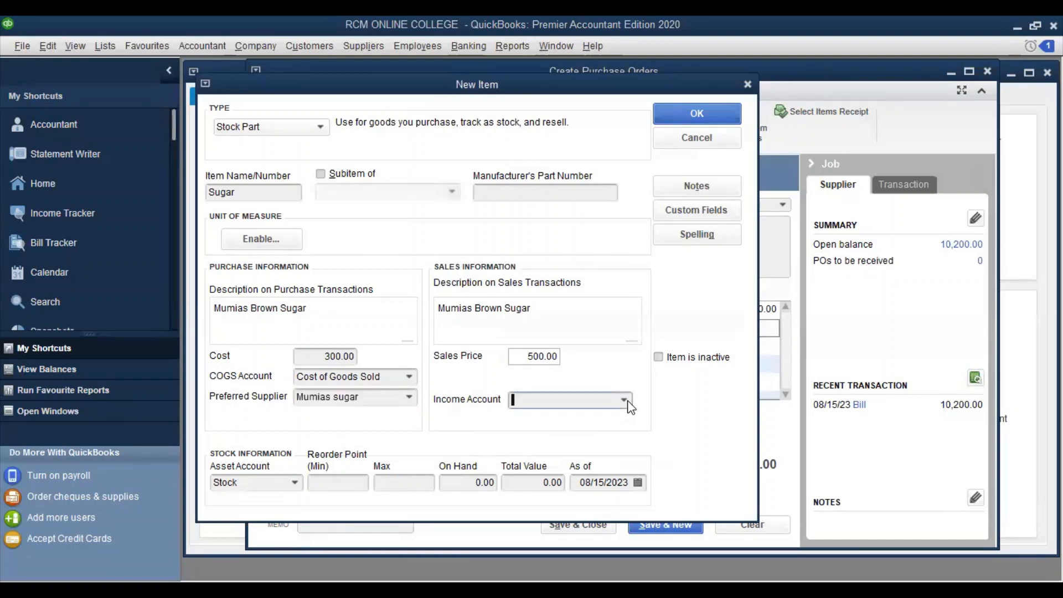
{"action": "left_click", "coordinate": [625, 401]}
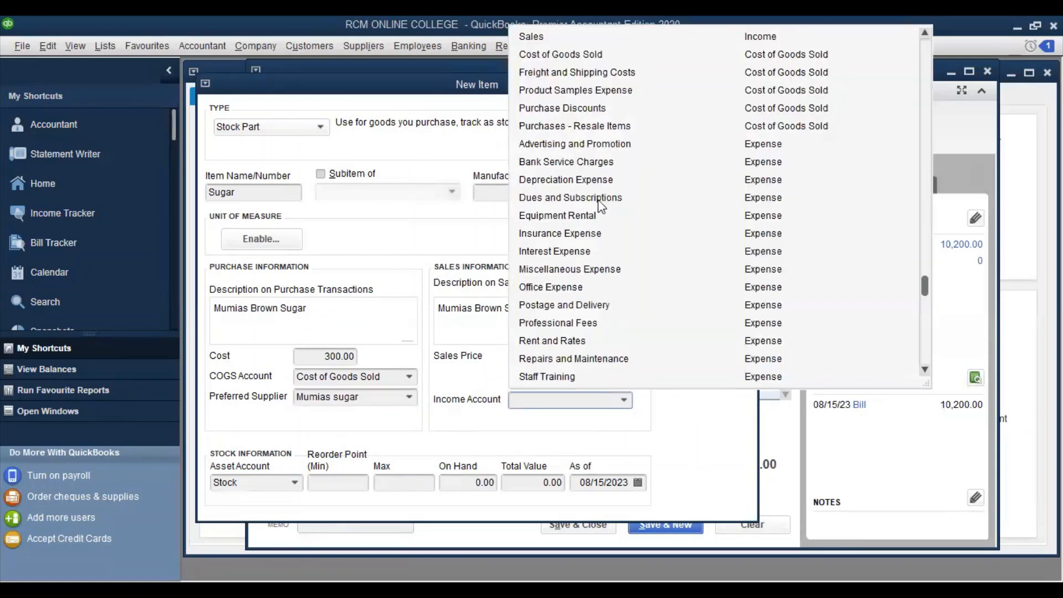
{"action": "scroll", "coordinate": [587, 177], "scroll_direction": "up", "scroll_amount": 2}
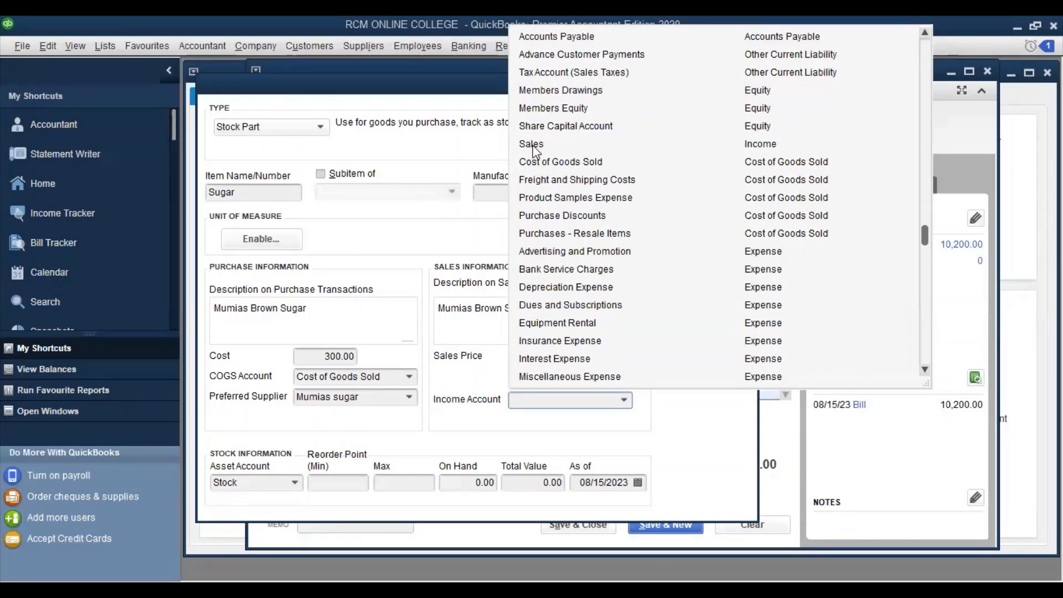
{"action": "left_click", "coordinate": [532, 145]}
{"action": "left_click", "coordinate": [534, 148]}
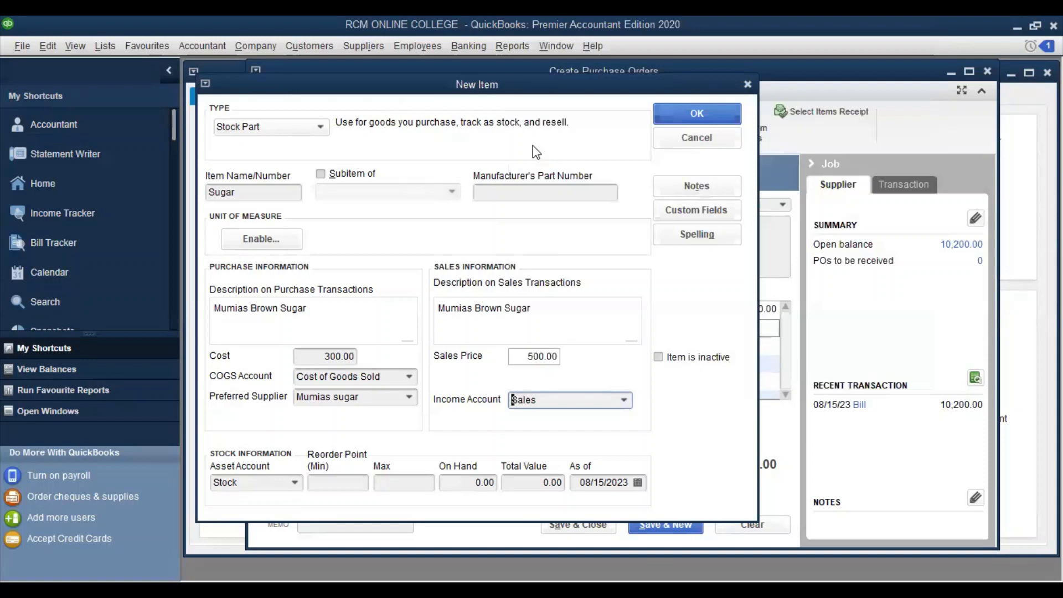
Set reorder point 50, maximum 1,000, and 200 on hand worth 60,000.00, then save the item
{"action": "left_click", "coordinate": [327, 486]}
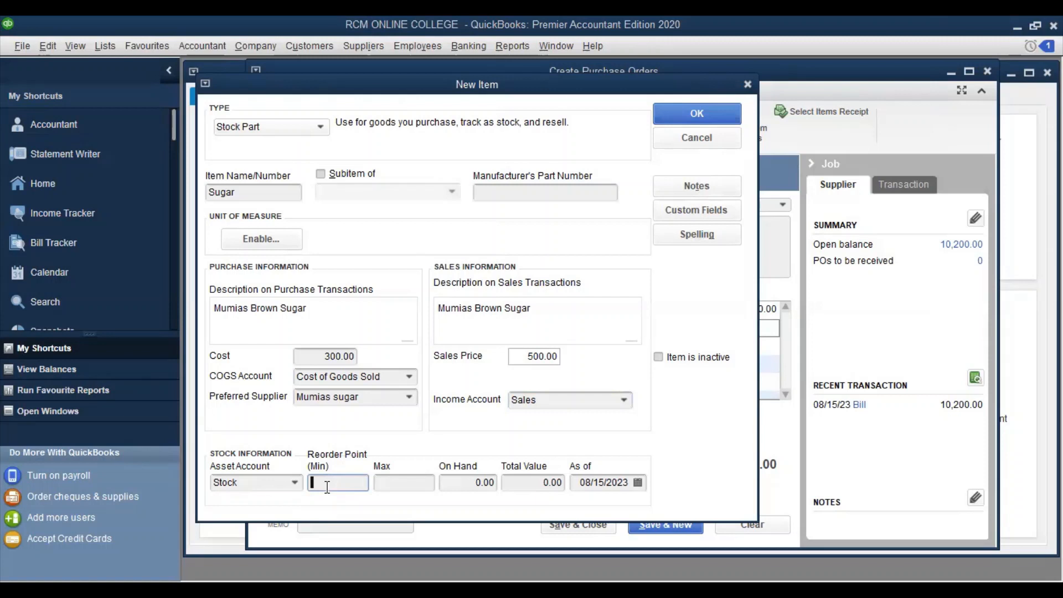
{"action": "type", "text": "50"}
{"action": "left_click", "coordinate": [392, 478]}
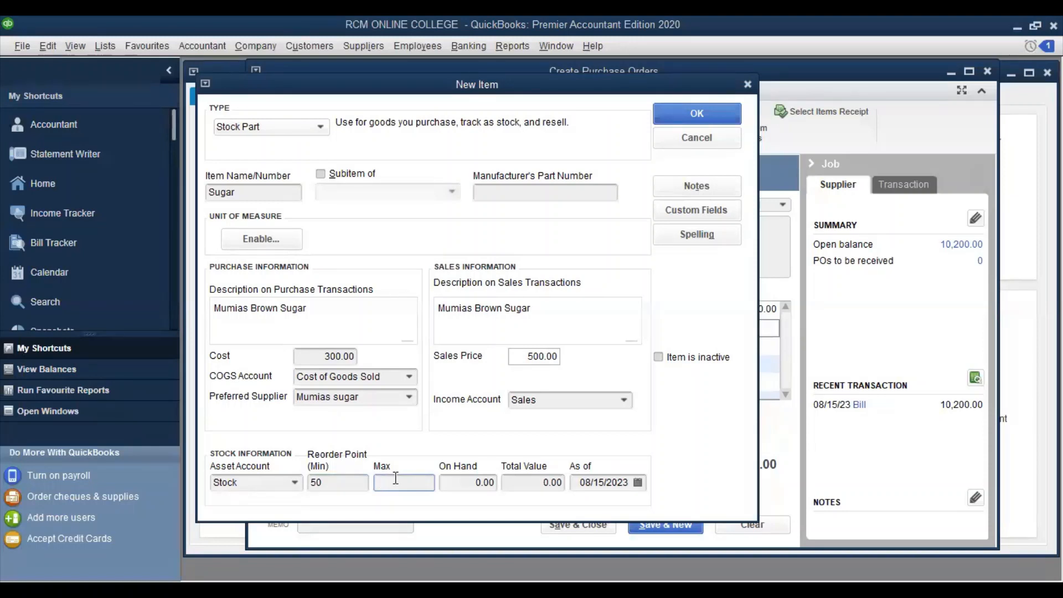
{"action": "type", "text": "1000"}
{"action": "left_click", "coordinate": [447, 479]}
{"action": "left_click", "coordinate": [477, 482]}
{"action": "type", "text": "20"}
{"action": "left_click", "coordinate": [530, 484]}
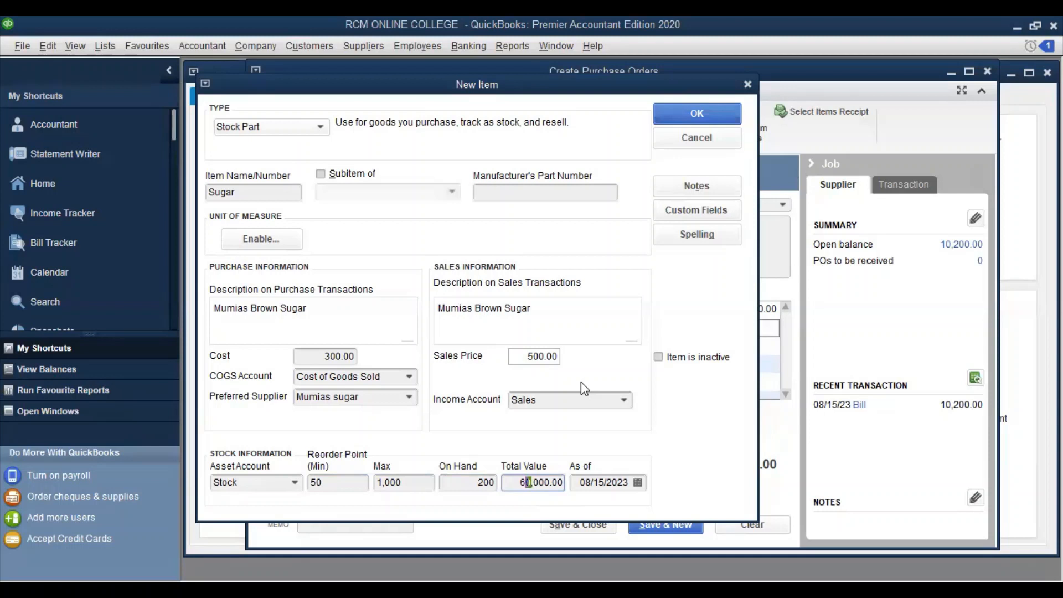
{"action": "left_click", "coordinate": [691, 118]}
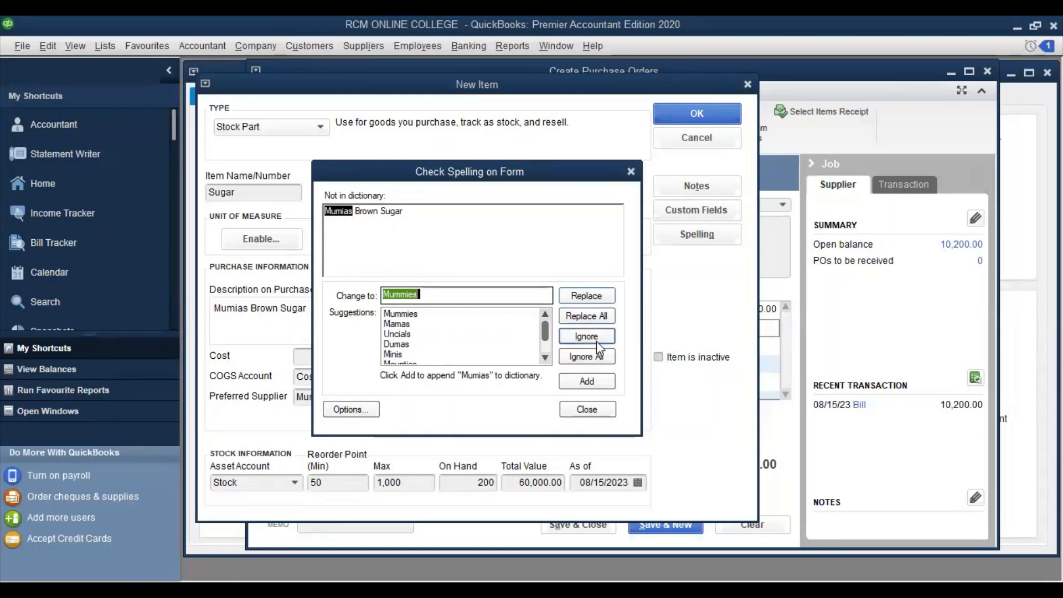
Ignore the spelling of Mumias and remove the customer from the Sugar line
{"action": "left_click", "coordinate": [591, 359]}
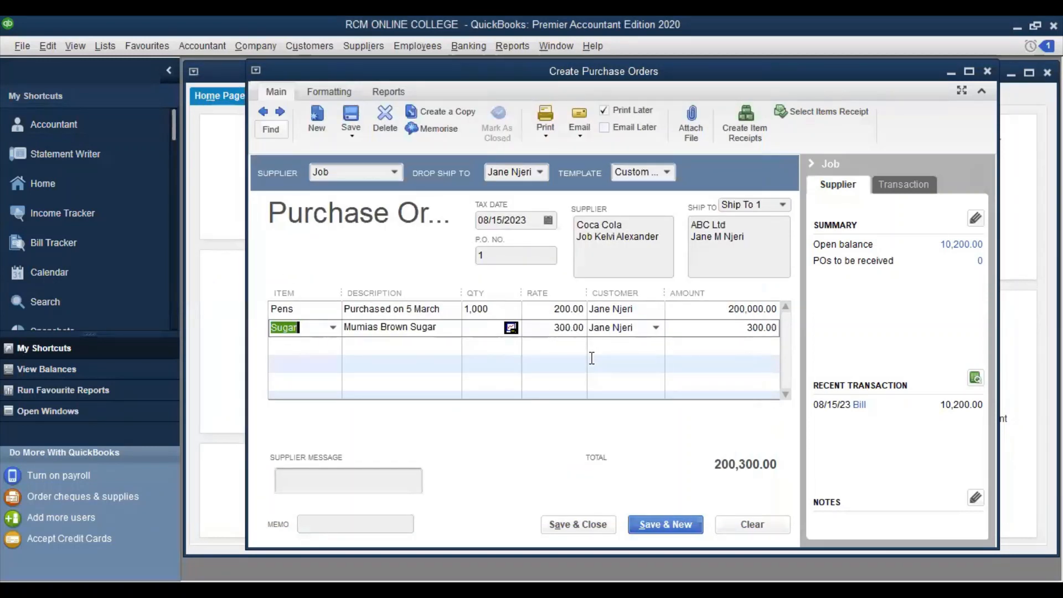
{"action": "left_click", "coordinate": [656, 324]}
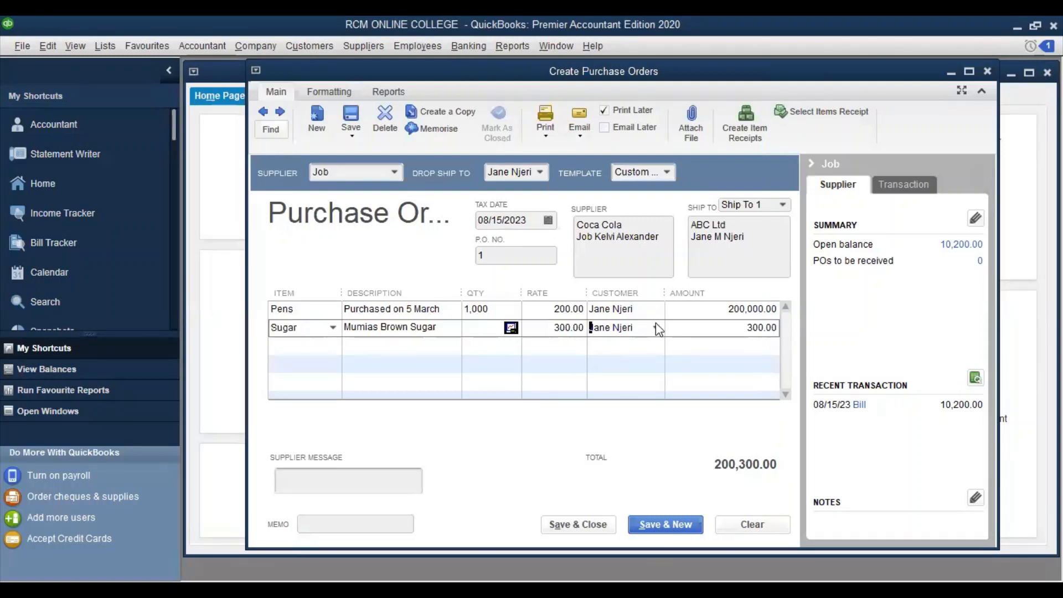
{"action": "left_click", "coordinate": [655, 326]}
{"action": "left_click", "coordinate": [642, 325]}
{"action": "left_click", "coordinate": [641, 327]}
{"action": "key", "text": "BackSpace"}
{"action": "key", "text": "BackSpace"}
{"action": "key", "text": "BackSpace"}
{"action": "key", "text": "BackSpace"}
{"action": "key", "text": "BackSpace"}
{"action": "key", "text": "BackSpace"}
{"action": "key", "text": "BackSpace"}
{"action": "key", "text": "BackSpace"}
{"action": "key", "text": "BackSpace"}
{"action": "key", "text": "BackSpace"}
{"action": "left_click", "coordinate": [646, 362]}
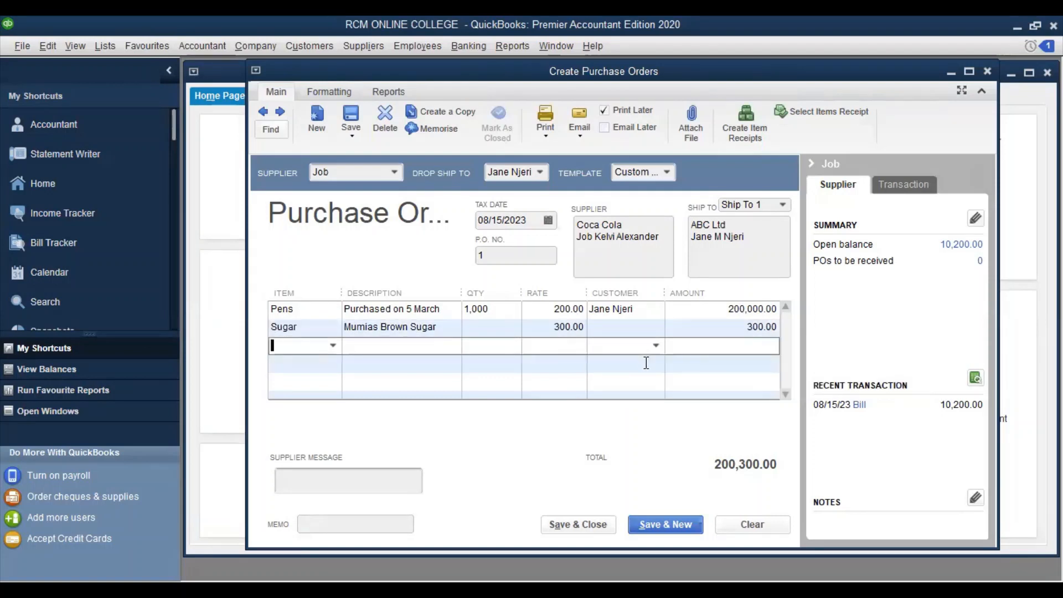
{"action": "left_click", "coordinate": [637, 330]}
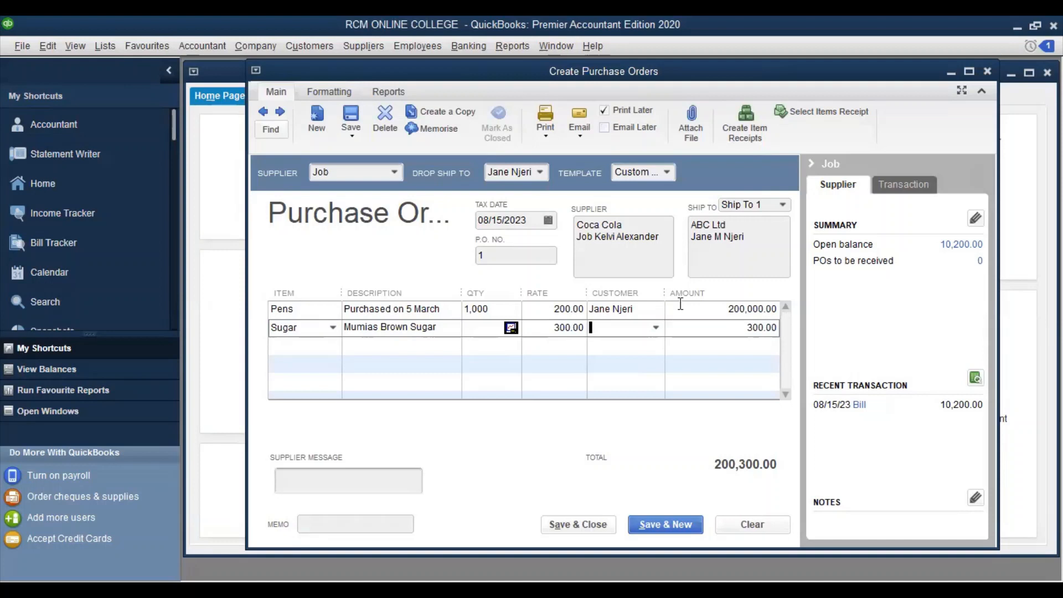
Check Sugar's availability, then order 300 Sugar so the line is 90,000.00 and the PO totals 290,000.00
{"action": "left_click", "coordinate": [510, 329]}
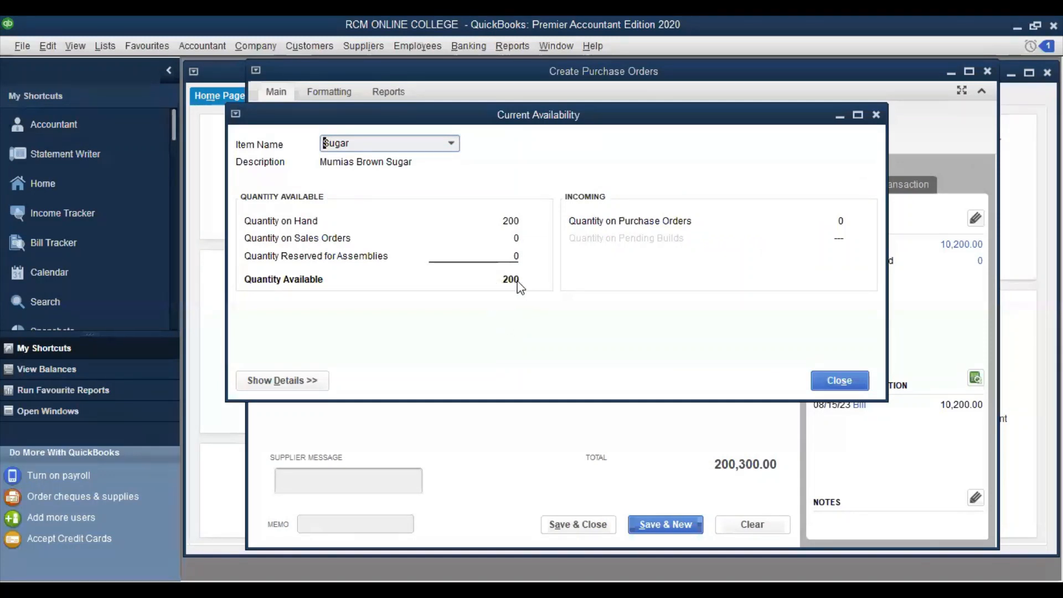
{"action": "left_click", "coordinate": [835, 380]}
{"action": "left_click", "coordinate": [483, 328]}
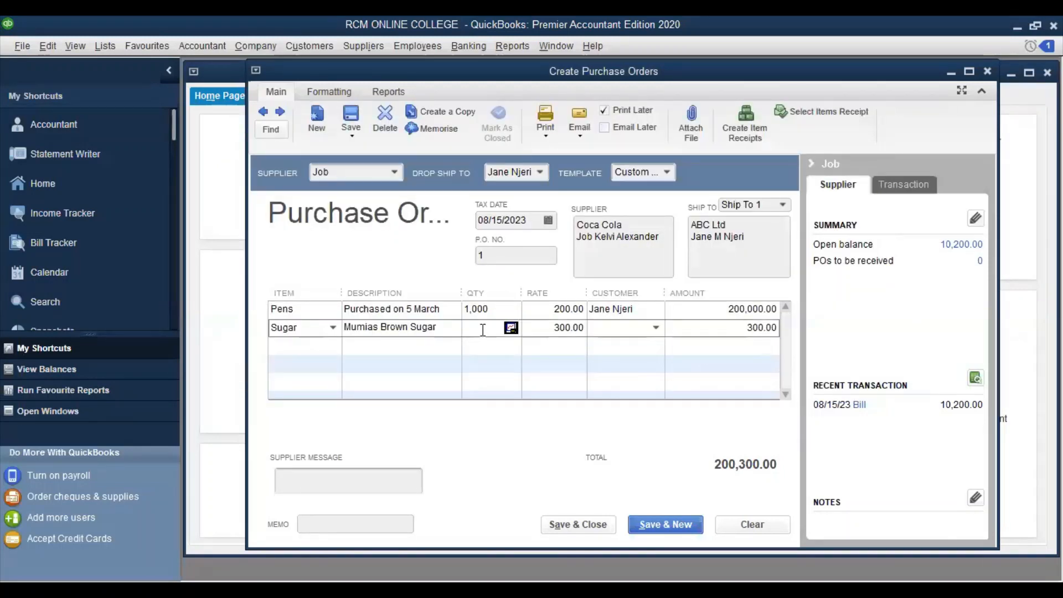
{"action": "type", "text": "300"}
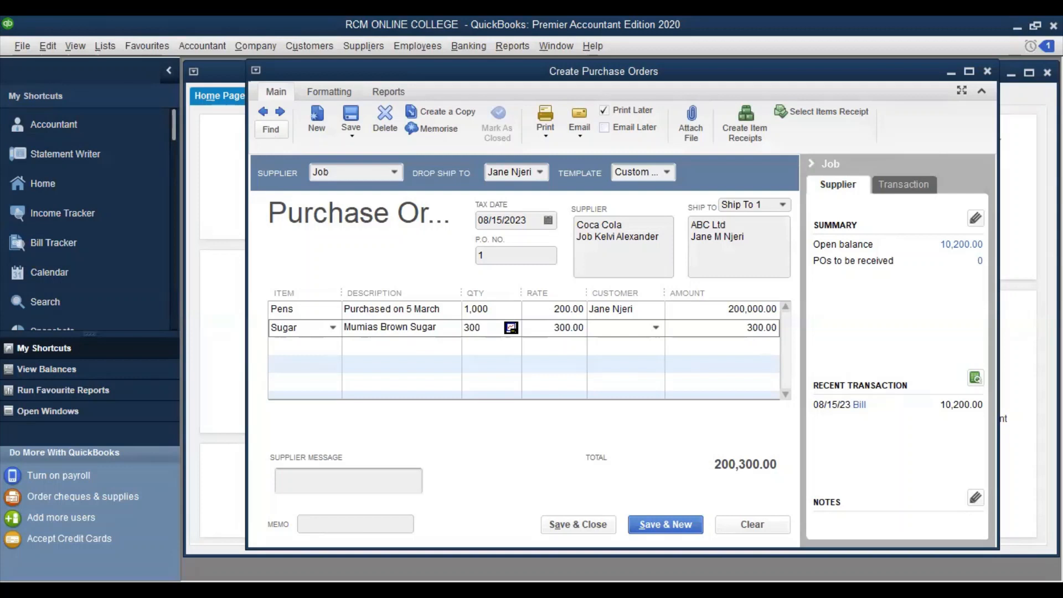
{"action": "left_click", "coordinate": [624, 379]}
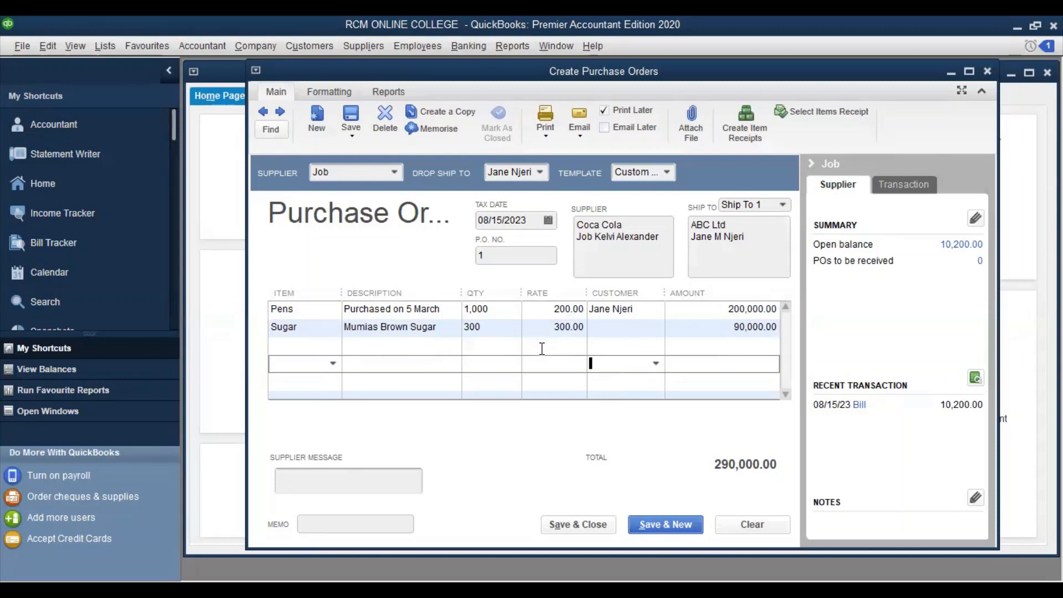
{"action": "left_click", "coordinate": [303, 477]}
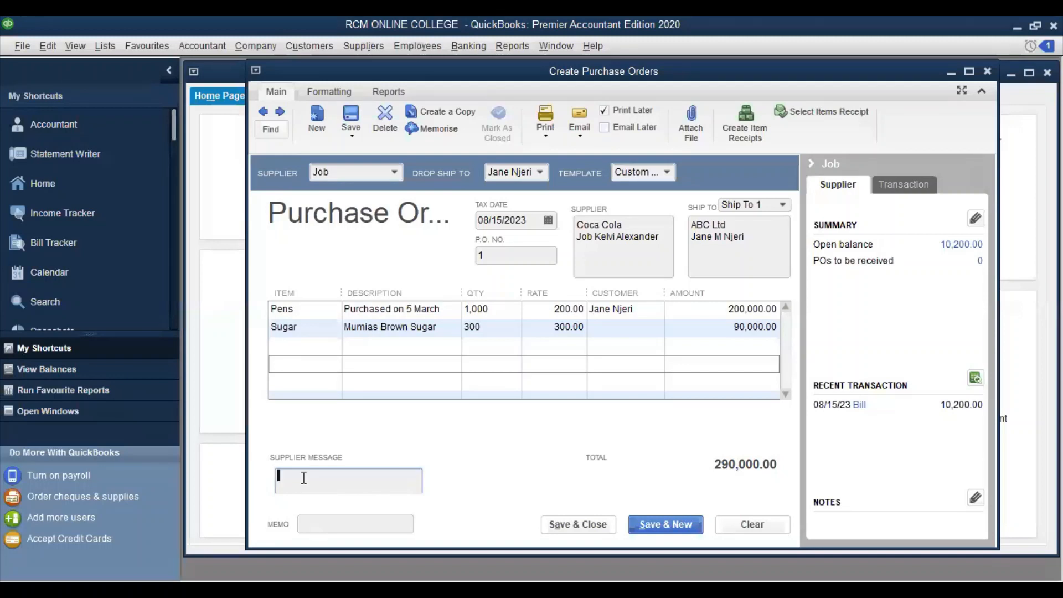
Write 'Please deliver as fast as possible' as the supplier message and 'Nice doing business with you' as the memo
{"action": "type", "text": "Please deliver as fast as possible"}
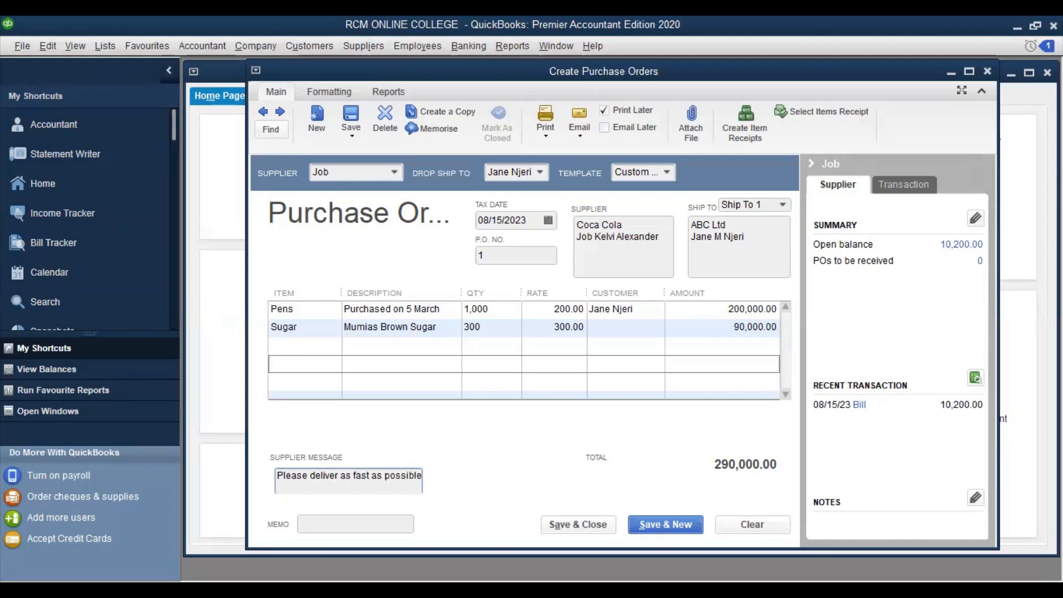
{"action": "key", "text": "Tab"}
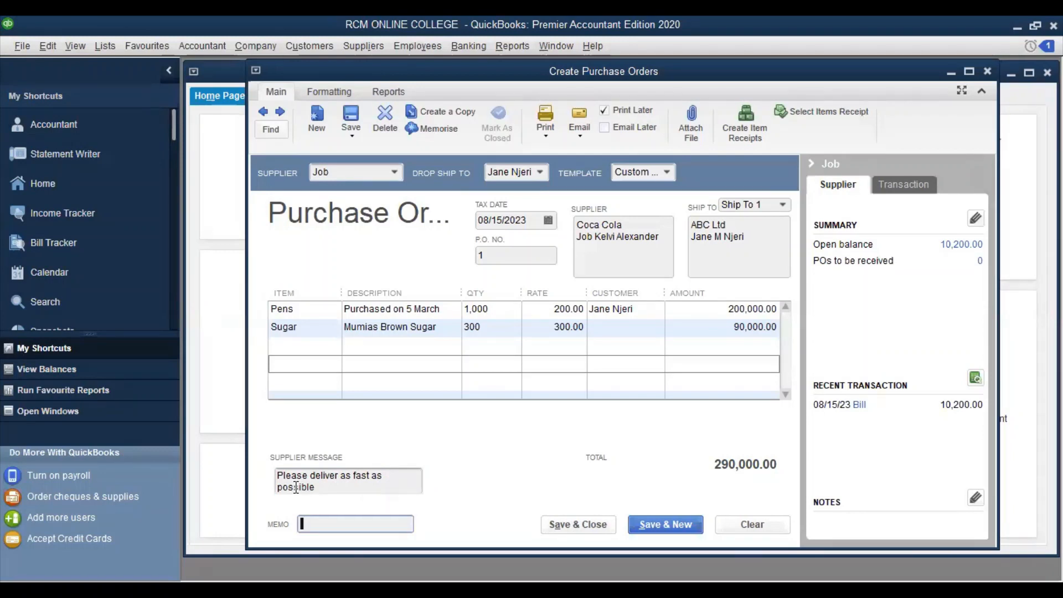
{"action": "type", "text": "Nice "}
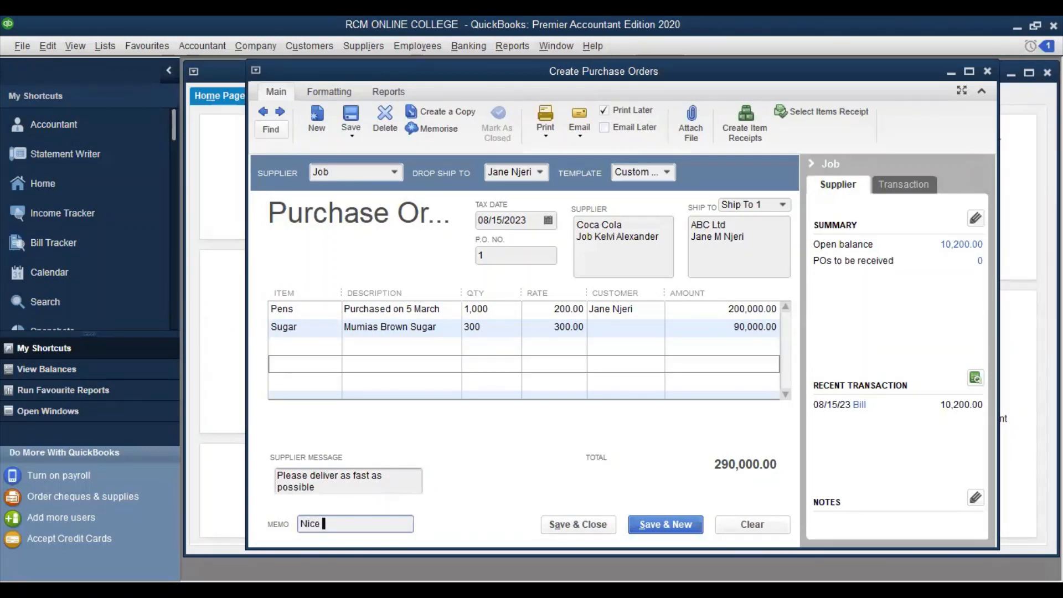
{"action": "type", "text": "doing business with you"}
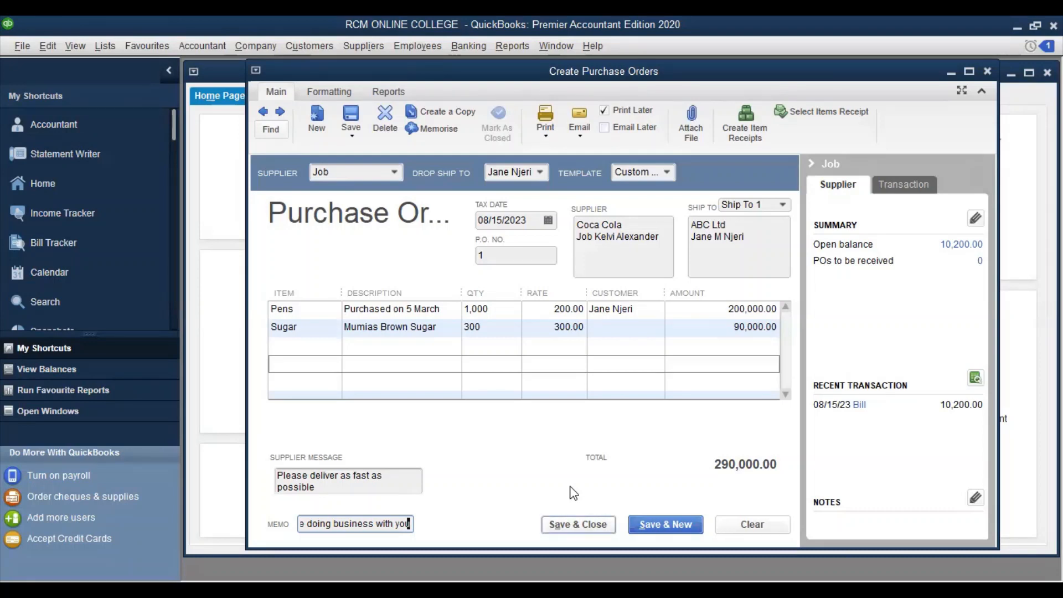
Save and close the purchase order, ignoring all spelling suggestions
{"action": "key", "text": "Tab"}
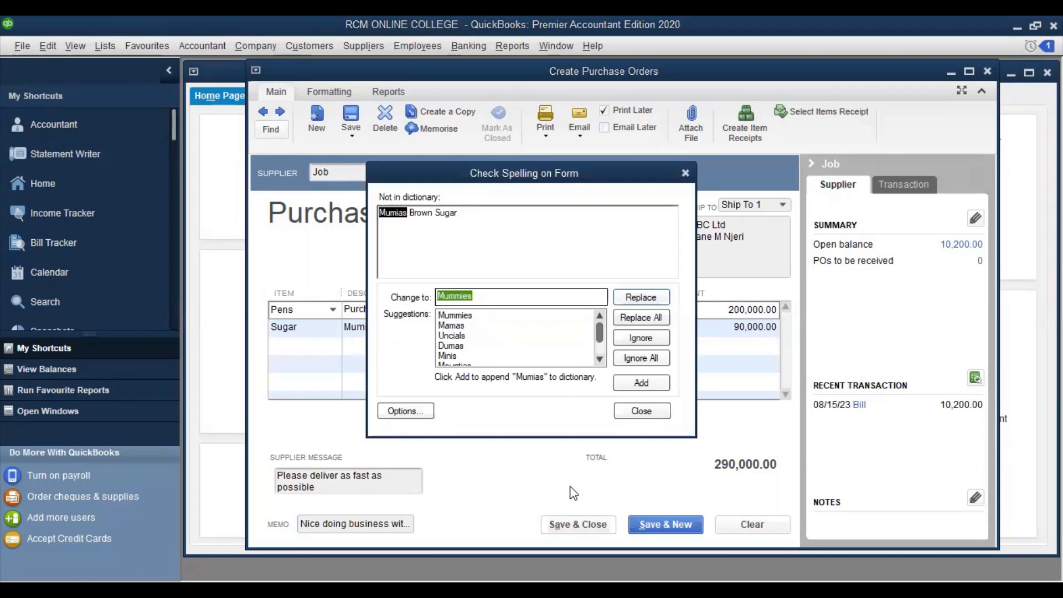
{"action": "left_click", "coordinate": [638, 359]}
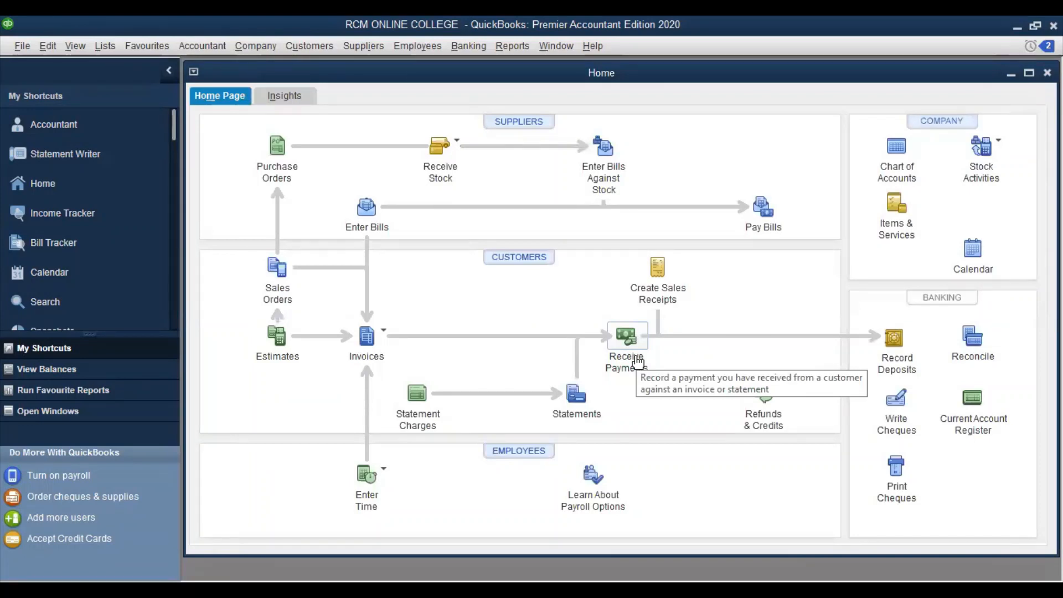
Start a Receive Items and Enter Bill for supplier Job with PO 1 ticked, then back out without receiving
{"action": "left_click", "coordinate": [372, 49]}
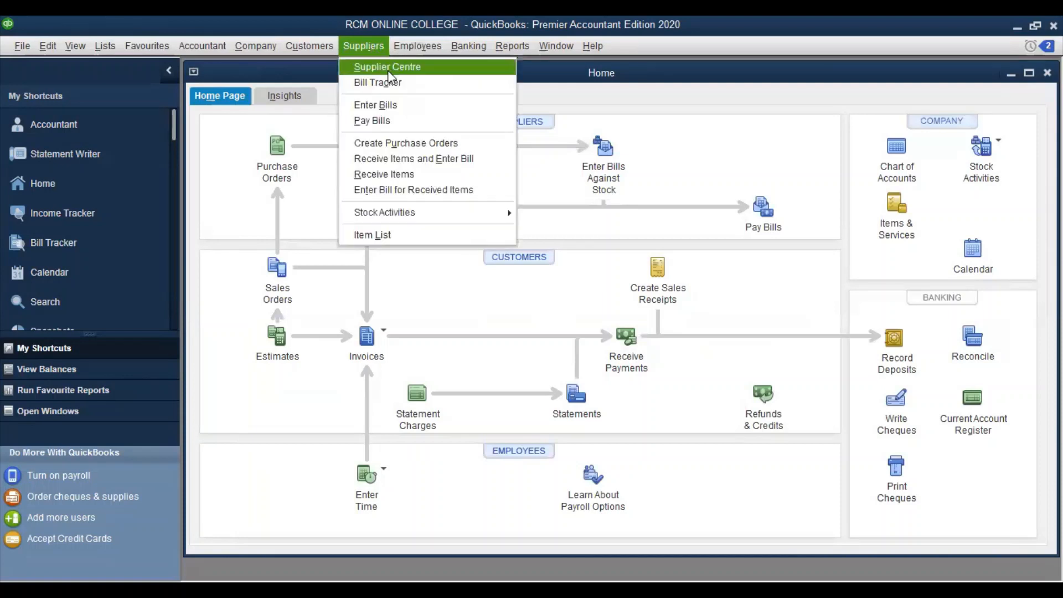
{"action": "left_click", "coordinate": [440, 159]}
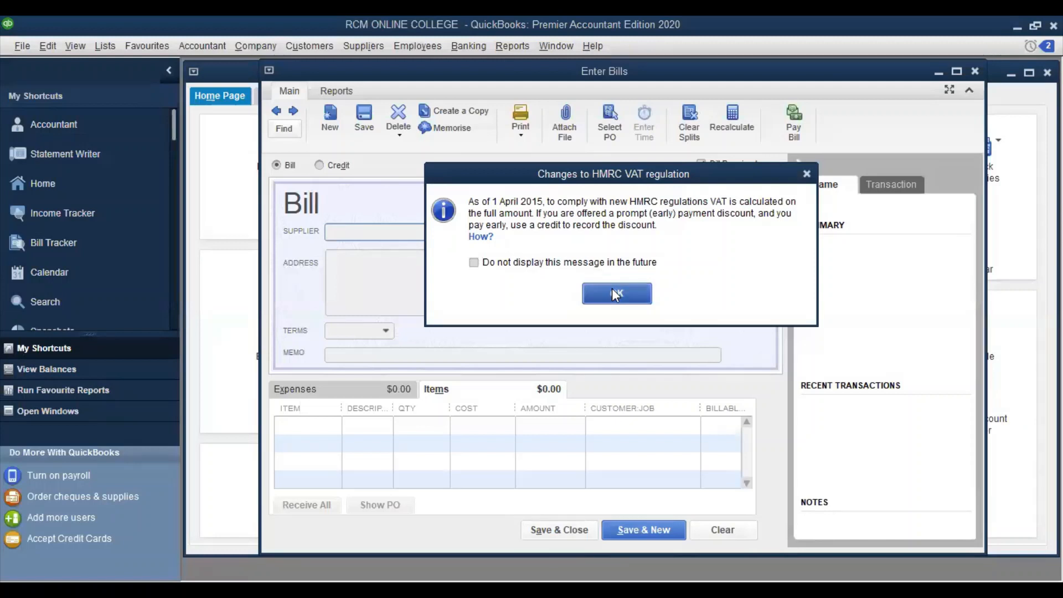
{"action": "left_click", "coordinate": [614, 290]}
{"action": "left_click", "coordinate": [542, 230]}
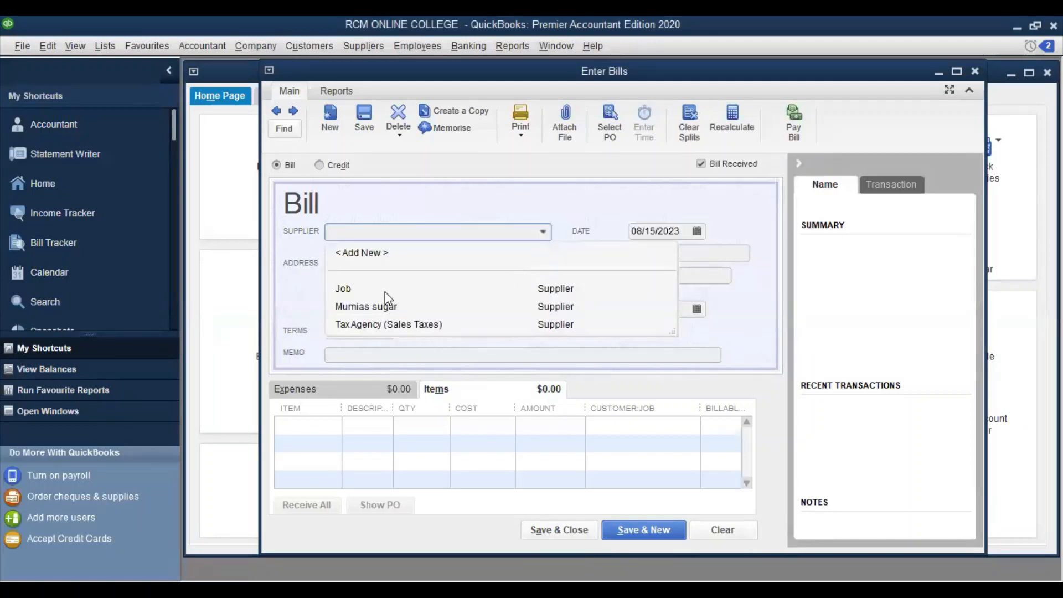
{"action": "left_click", "coordinate": [363, 290]}
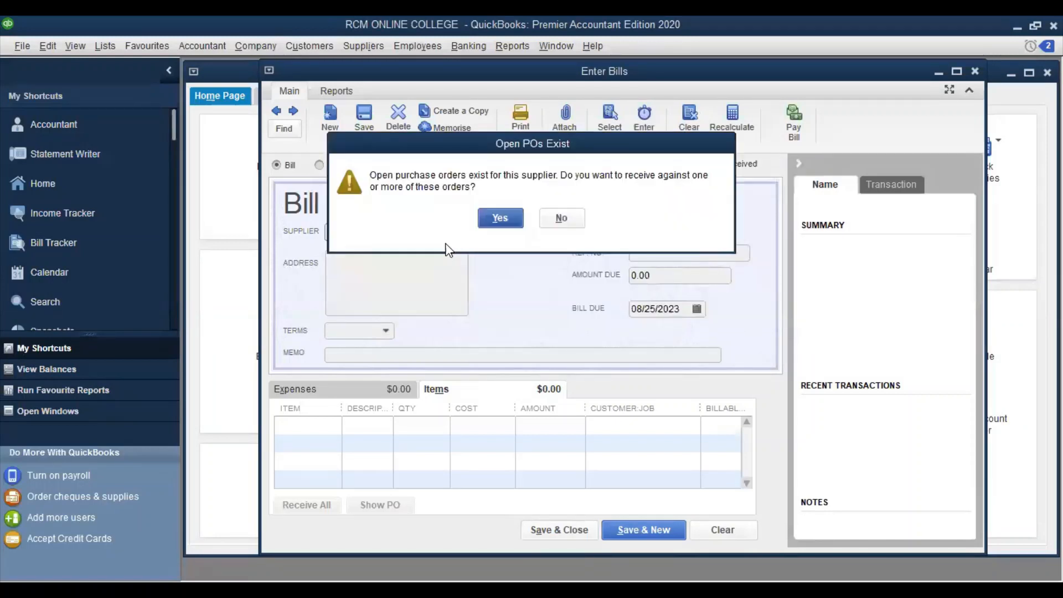
{"action": "left_click", "coordinate": [505, 214]}
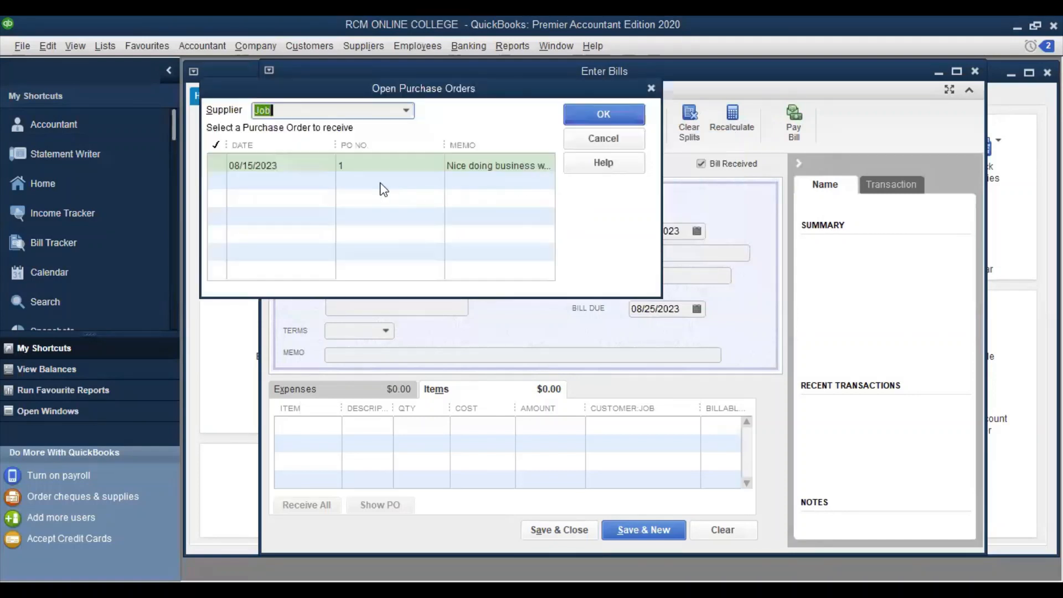
{"action": "left_click", "coordinate": [222, 161]}
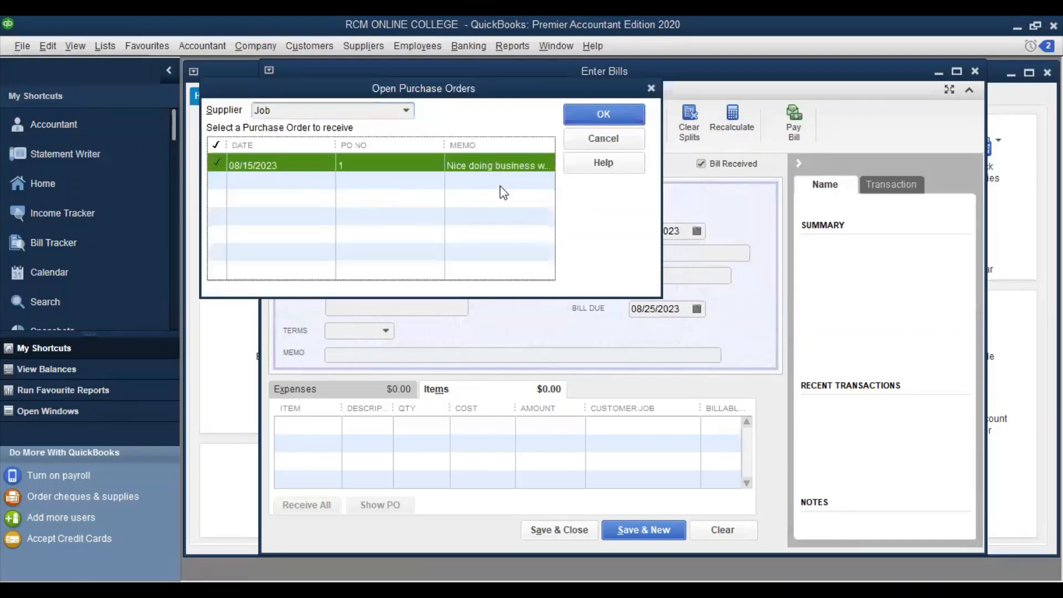
{"action": "left_click", "coordinate": [650, 89]}
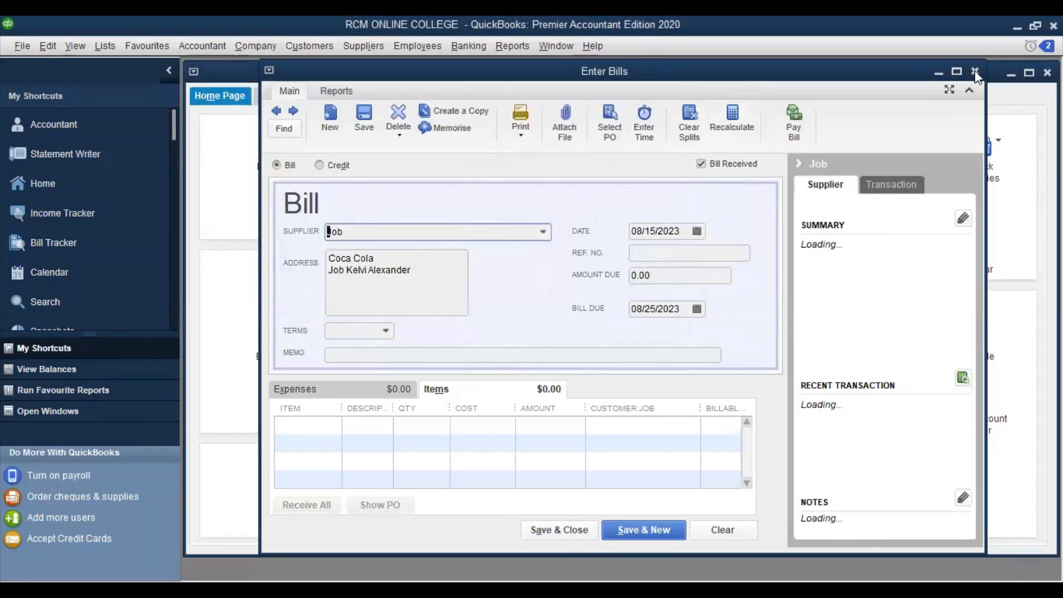
{"action": "key", "text": "Escape"}
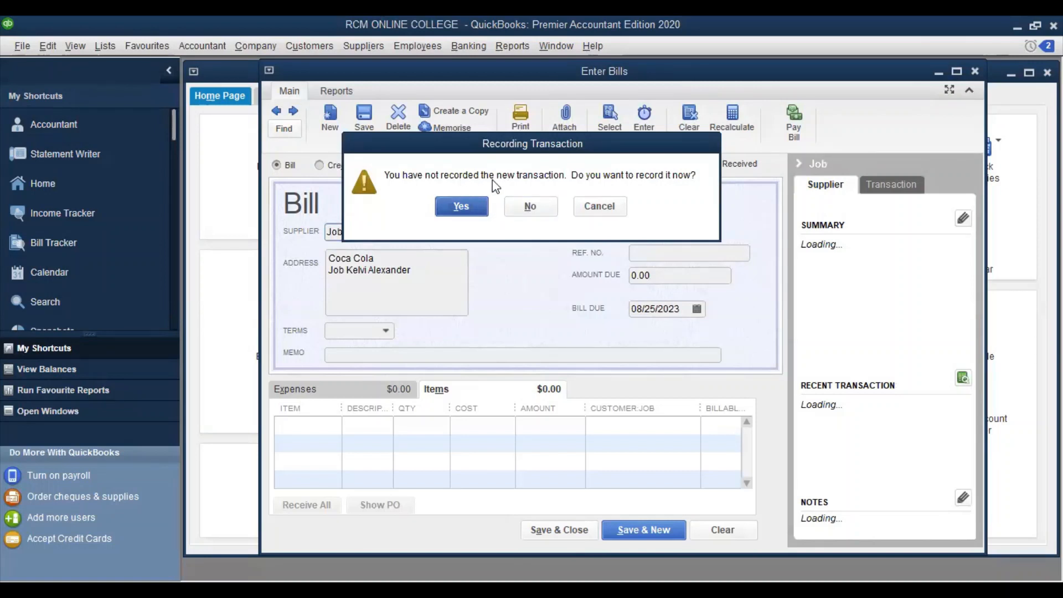
Decline to record the empty Job bill, returning to the Home page
{"action": "left_click", "coordinate": [531, 205]}
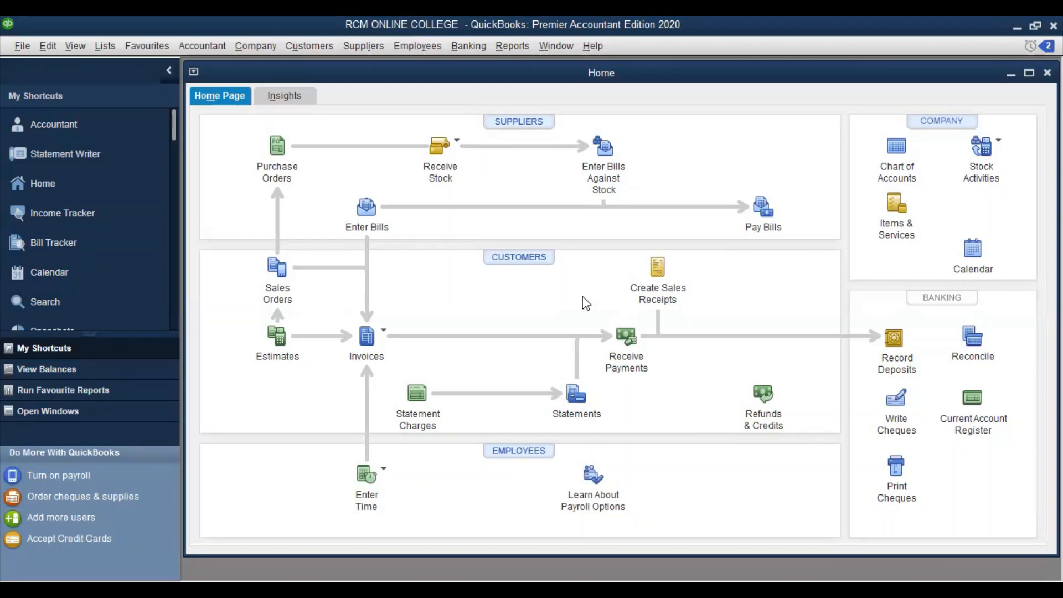
Begin a fresh Receive Items and Enter Bill, dismiss the VAT notice, and choose supplier Job
{"action": "left_click", "coordinate": [350, 45]}
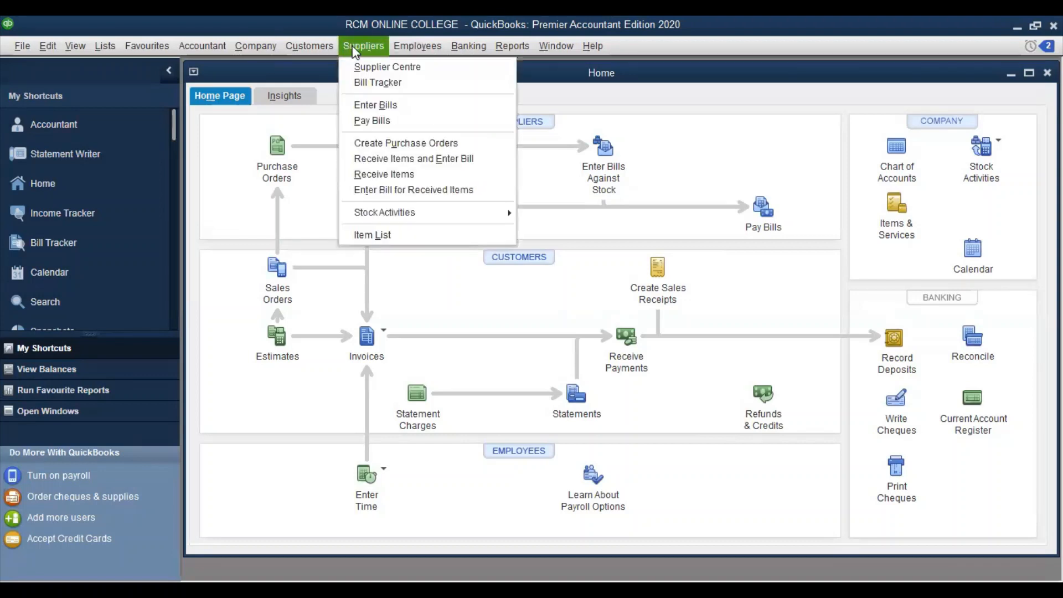
{"action": "left_click", "coordinate": [399, 159]}
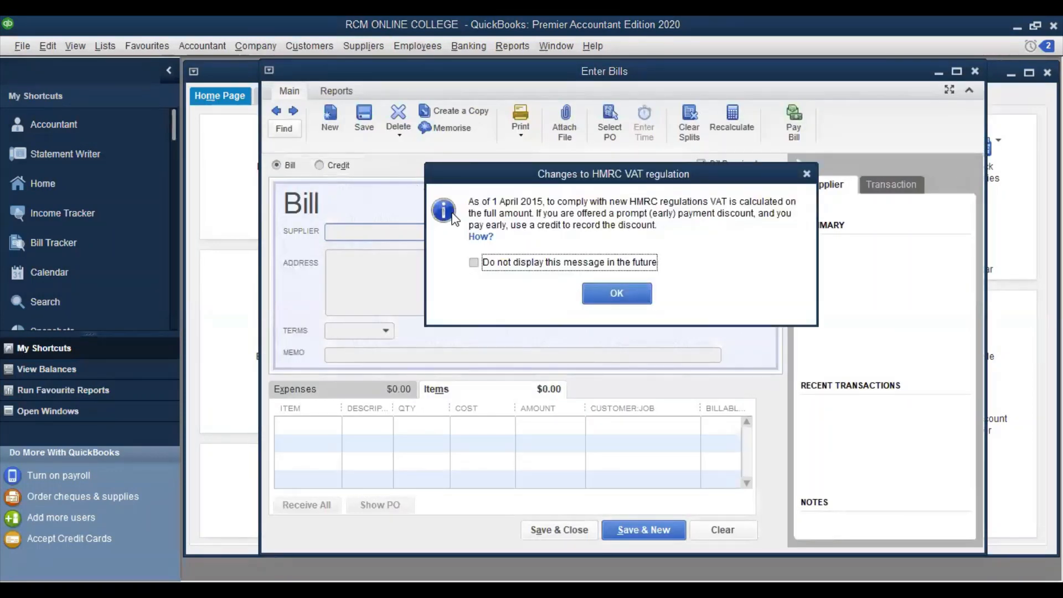
{"action": "left_click", "coordinate": [598, 294]}
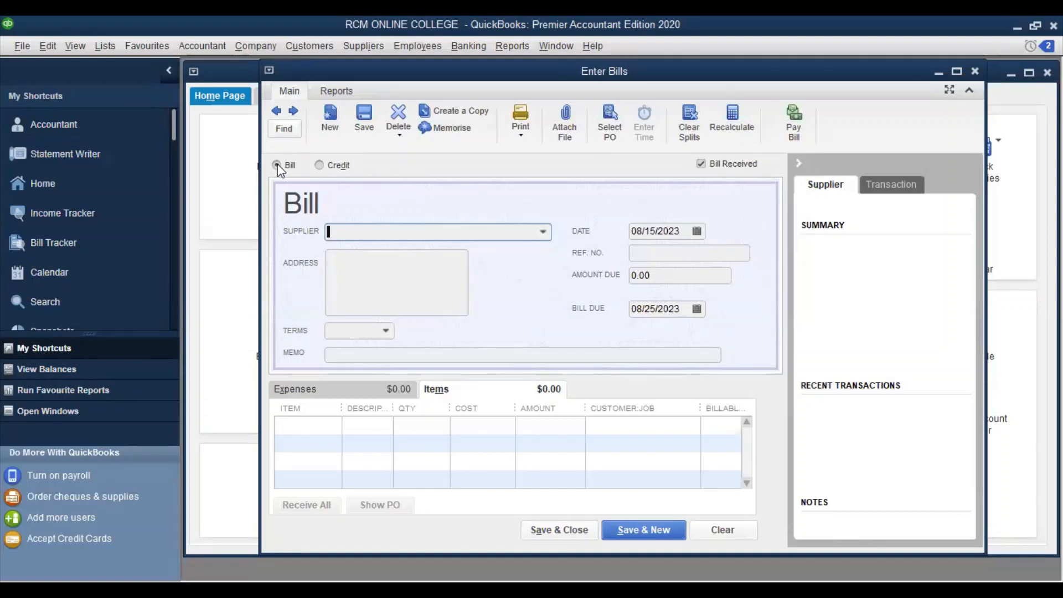
{"action": "left_click", "coordinate": [544, 233]}
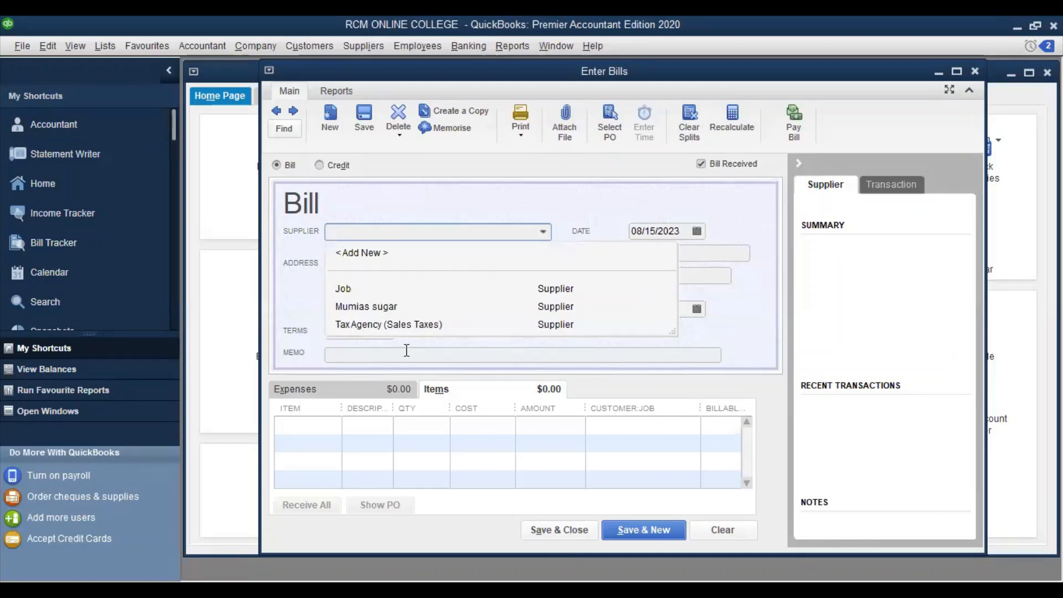
{"action": "left_click", "coordinate": [350, 290]}
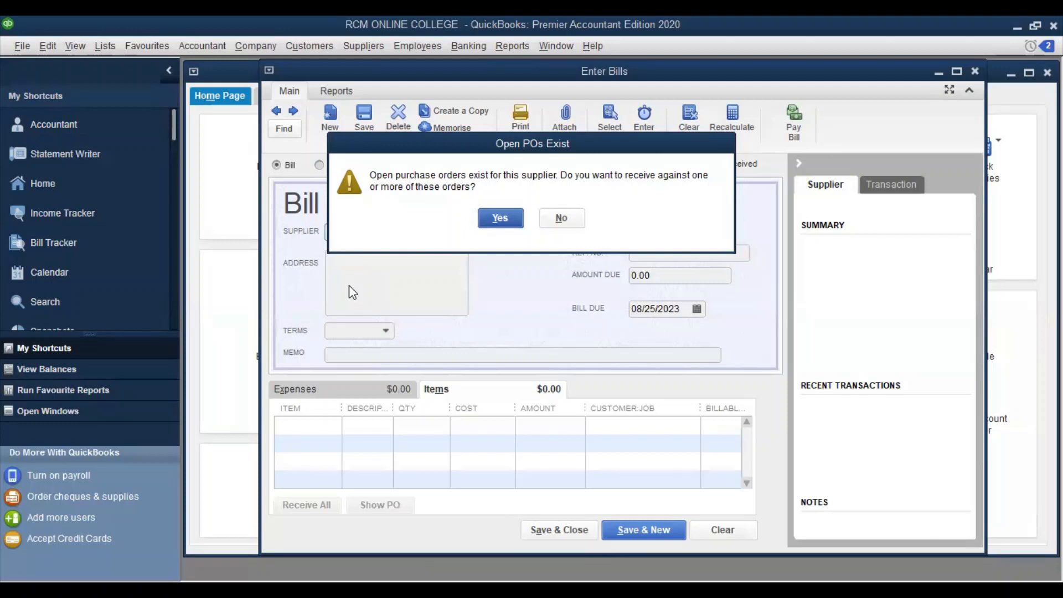
Receive purchase order 1 onto Job's bill, pulling in the Pens and Sugar lines
{"action": "left_click", "coordinate": [500, 217]}
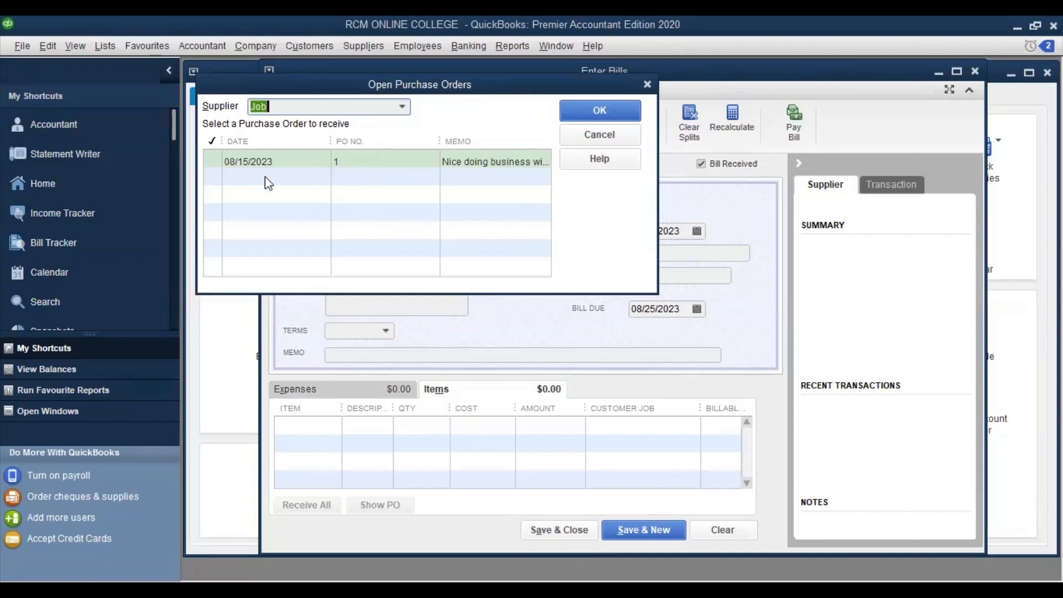
{"action": "left_click", "coordinate": [211, 160]}
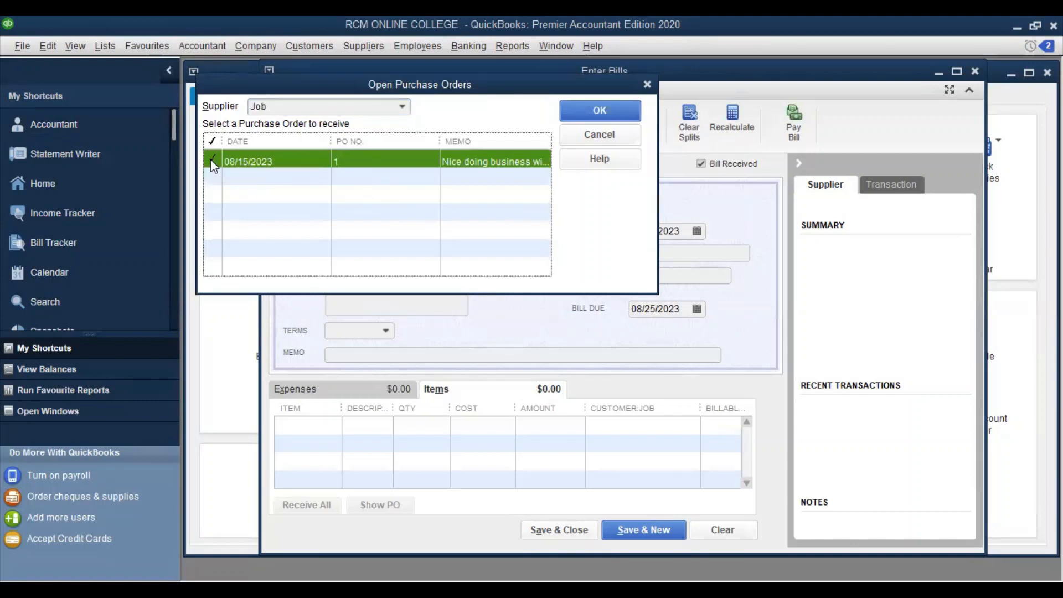
{"action": "left_click", "coordinate": [583, 105]}
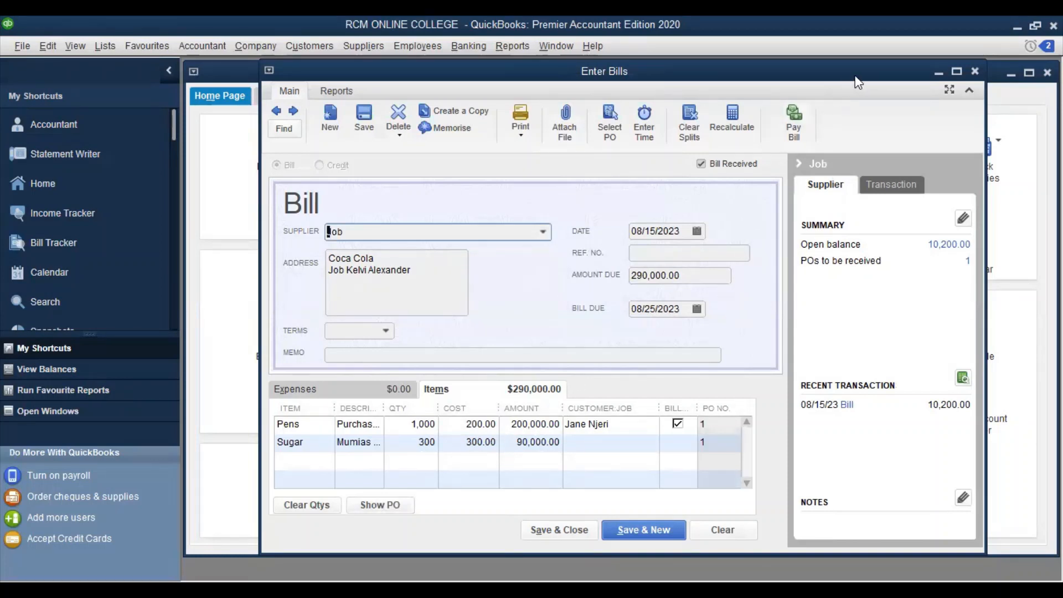
Maximize the bill and make both the Pens and Sugar lines billable to the same customer
{"action": "left_click", "coordinate": [956, 72]}
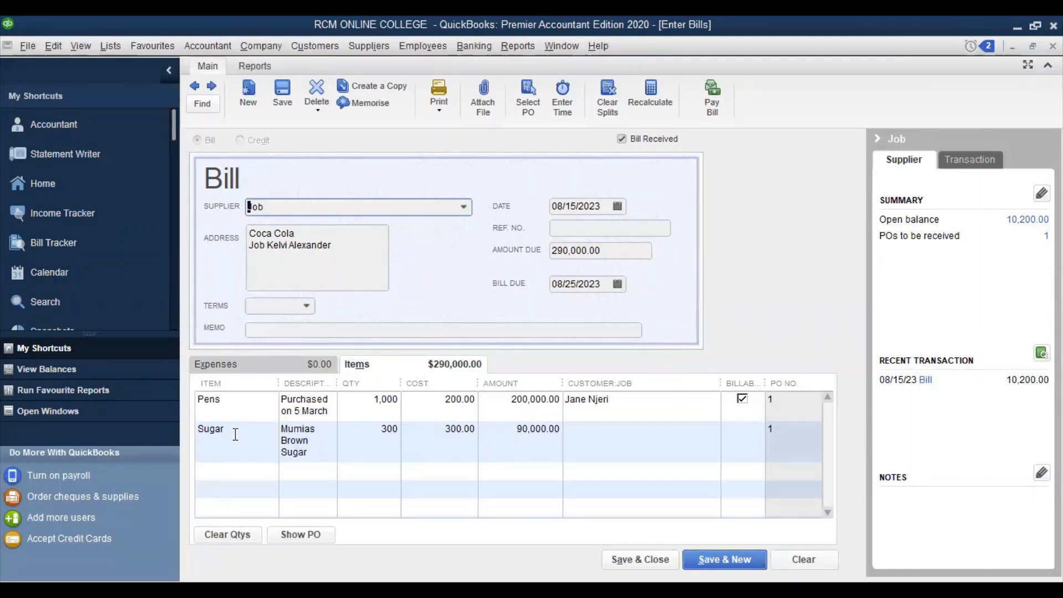
{"action": "left_click", "coordinate": [617, 405]}
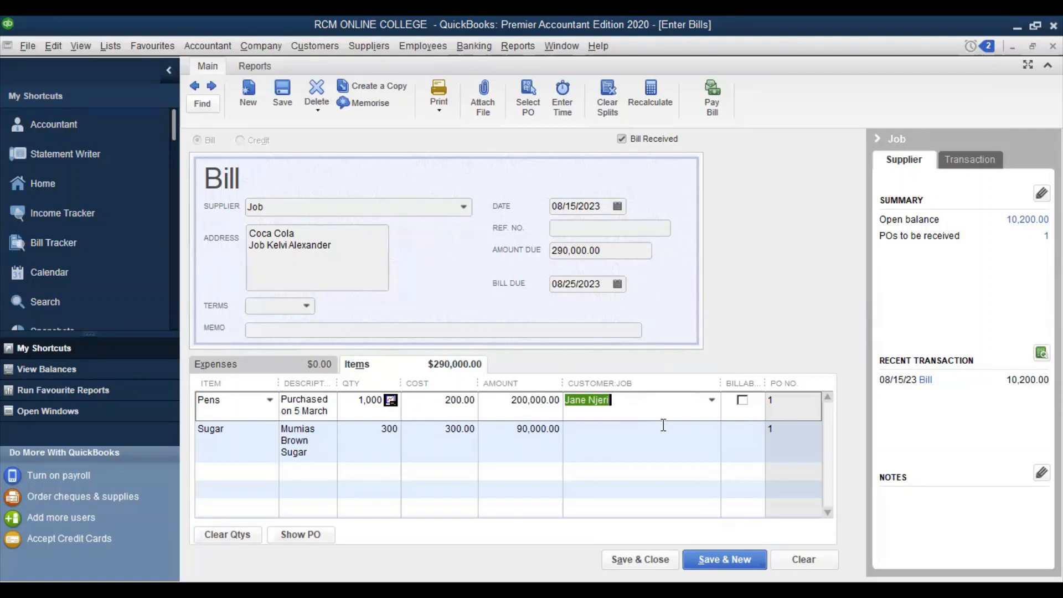
{"action": "left_click", "coordinate": [743, 401]}
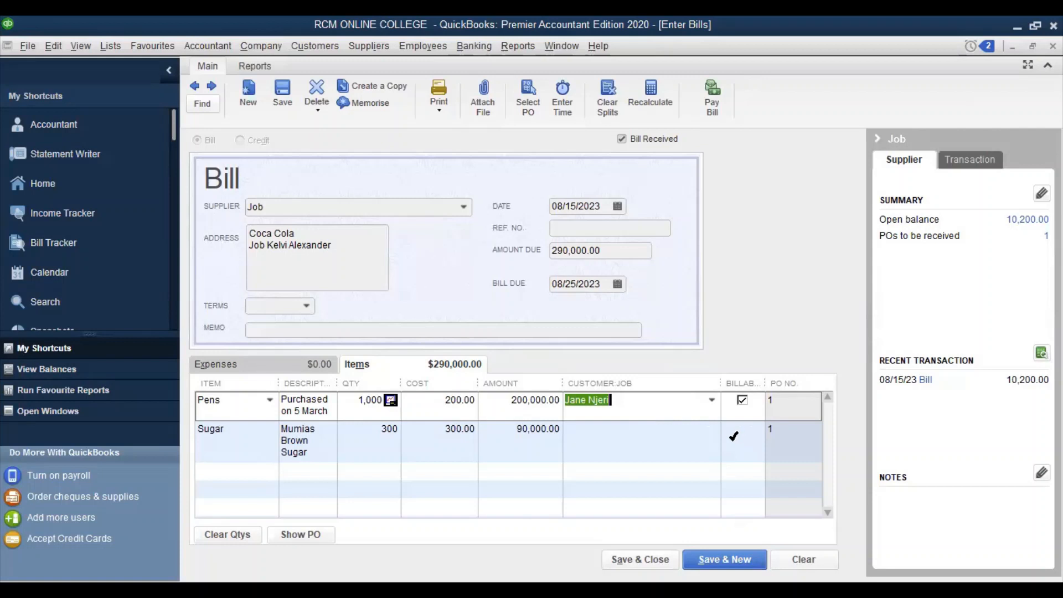
{"action": "left_click", "coordinate": [735, 435]}
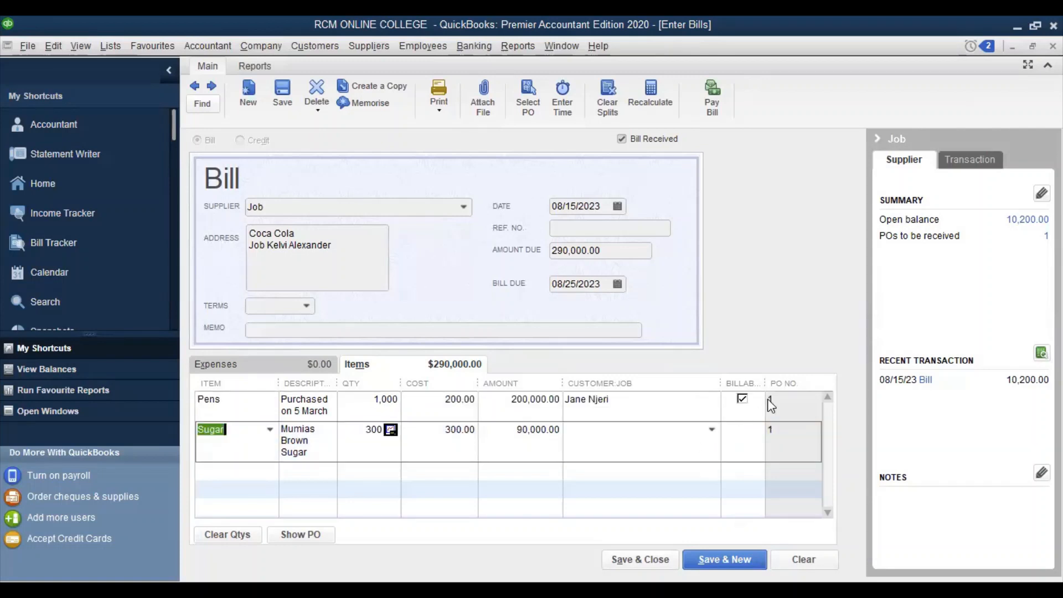
{"action": "left_click", "coordinate": [712, 430]}
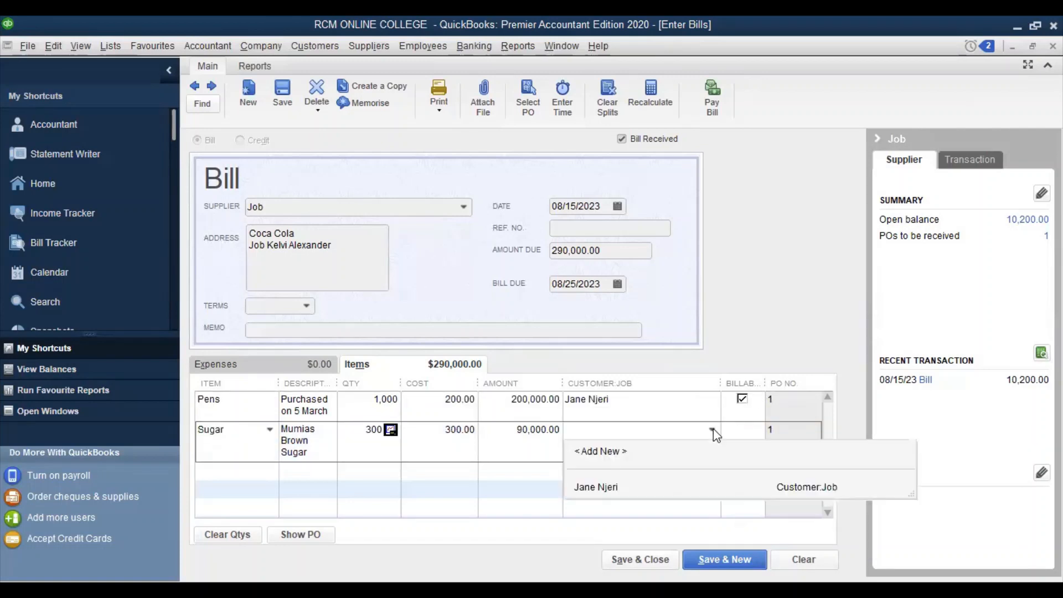
{"action": "left_click", "coordinate": [590, 487]}
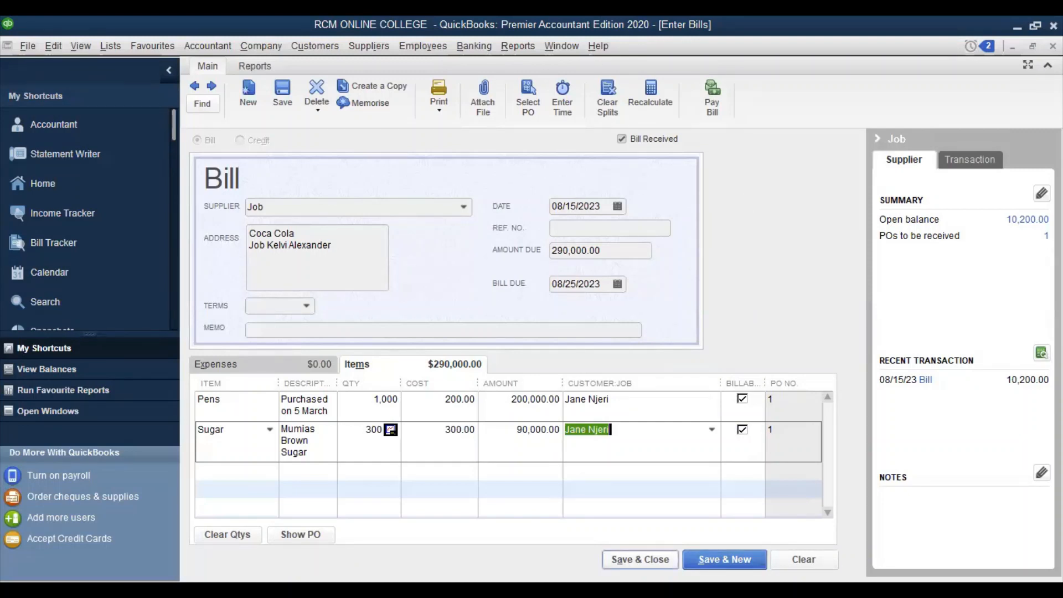
Save Job's bill and start Pay Bills, which prompts for a bank account
{"action": "left_click", "coordinate": [640, 559]}
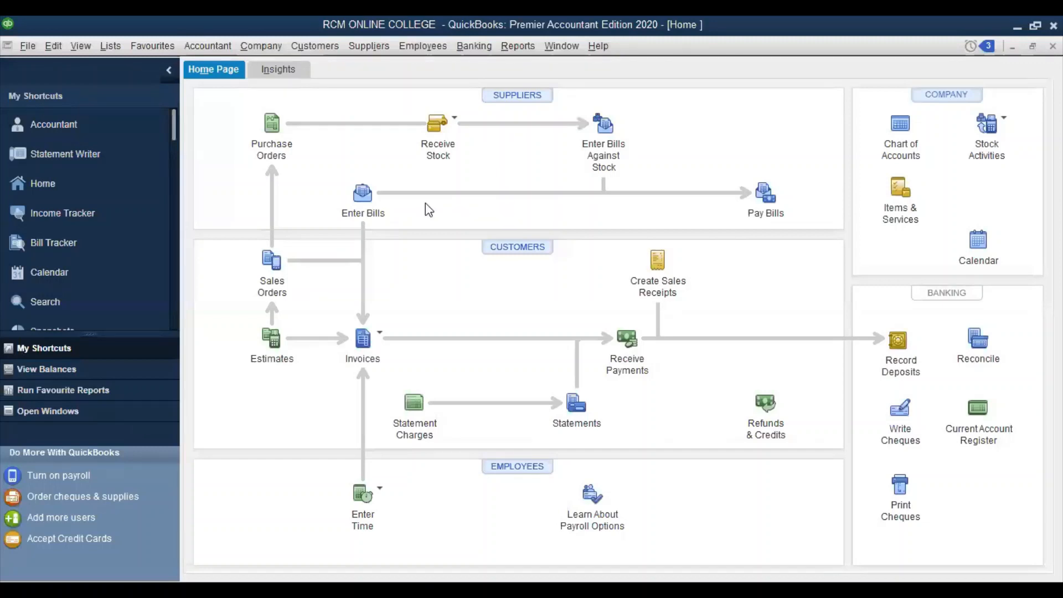
{"action": "left_click", "coordinate": [373, 47]}
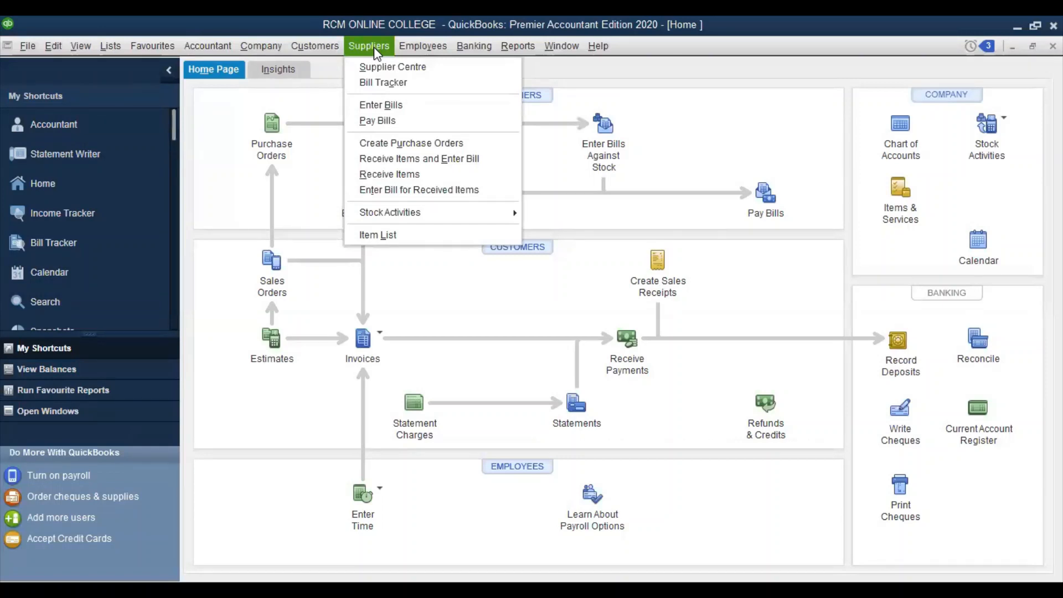
{"action": "left_click", "coordinate": [400, 122]}
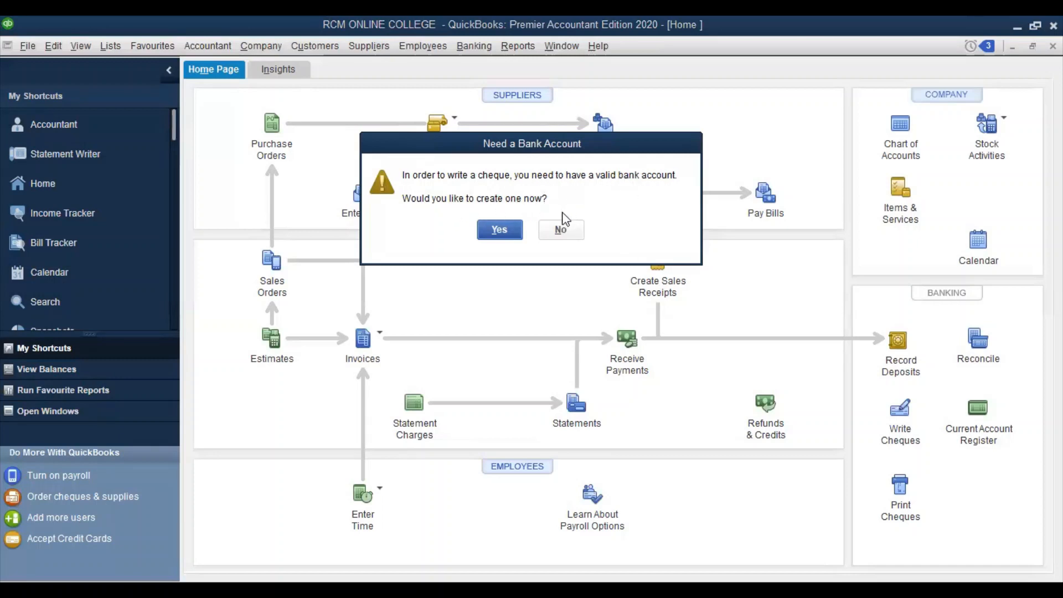
Create bank account GHJ described 'Sales bank', enter its bank account number, then continue to the opening balance
{"action": "left_click", "coordinate": [497, 231]}
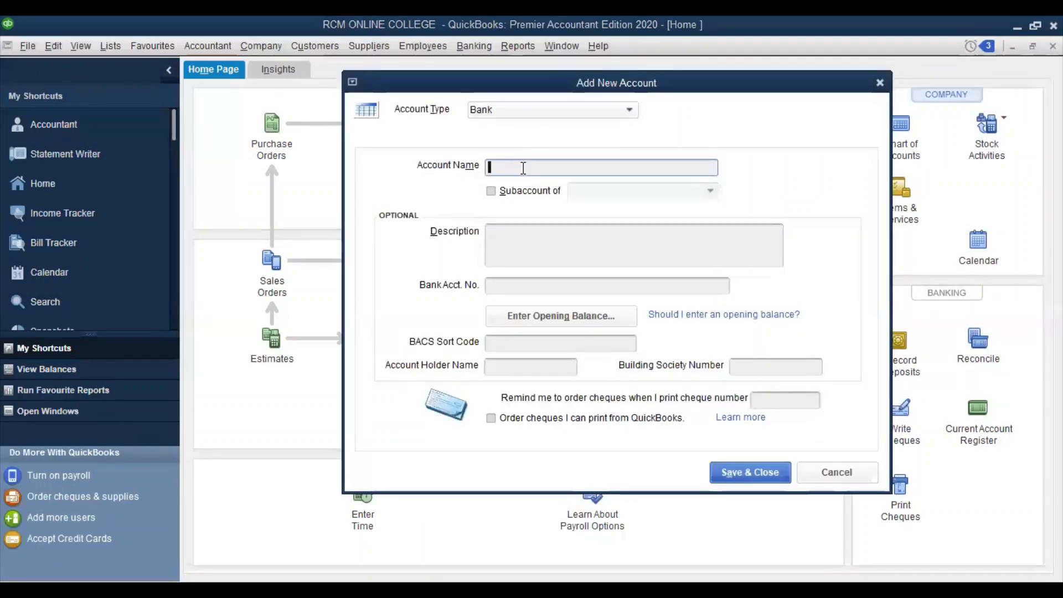
{"action": "type", "text": "GHJ"}
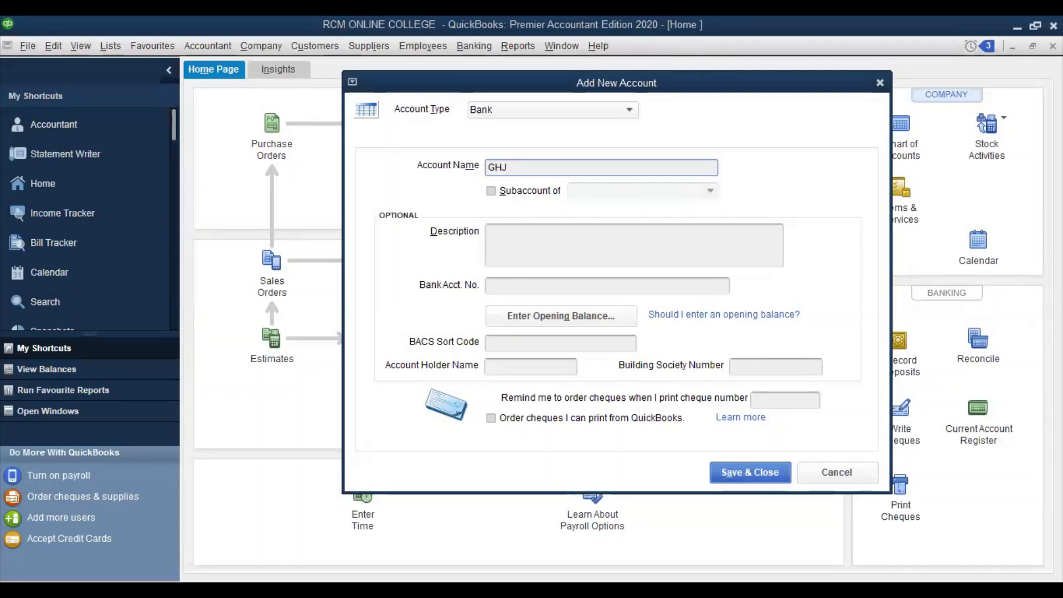
{"action": "left_click", "coordinate": [528, 239]}
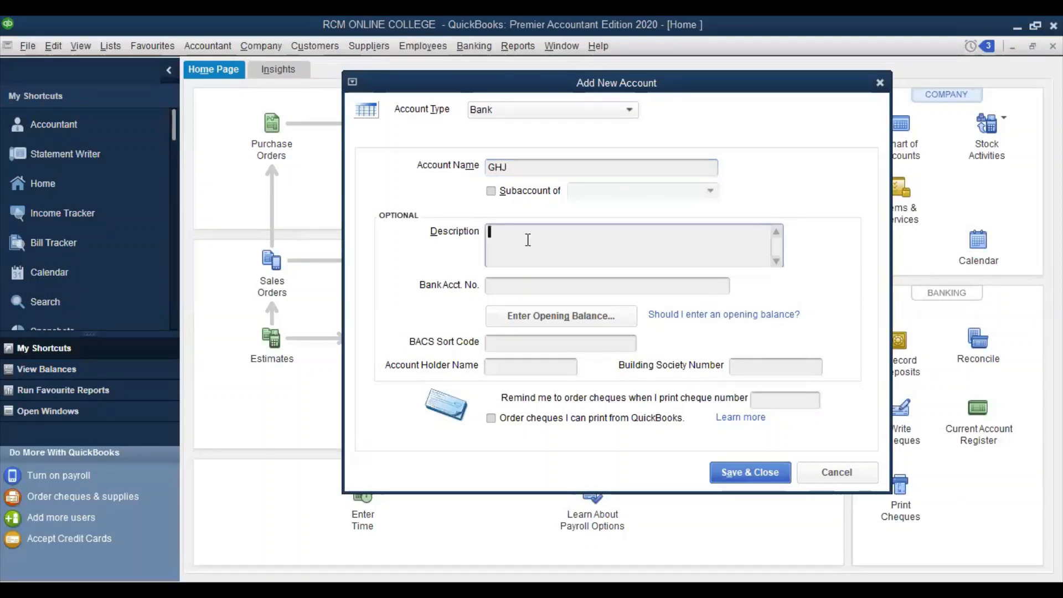
{"action": "type", "text": "Sales bank"}
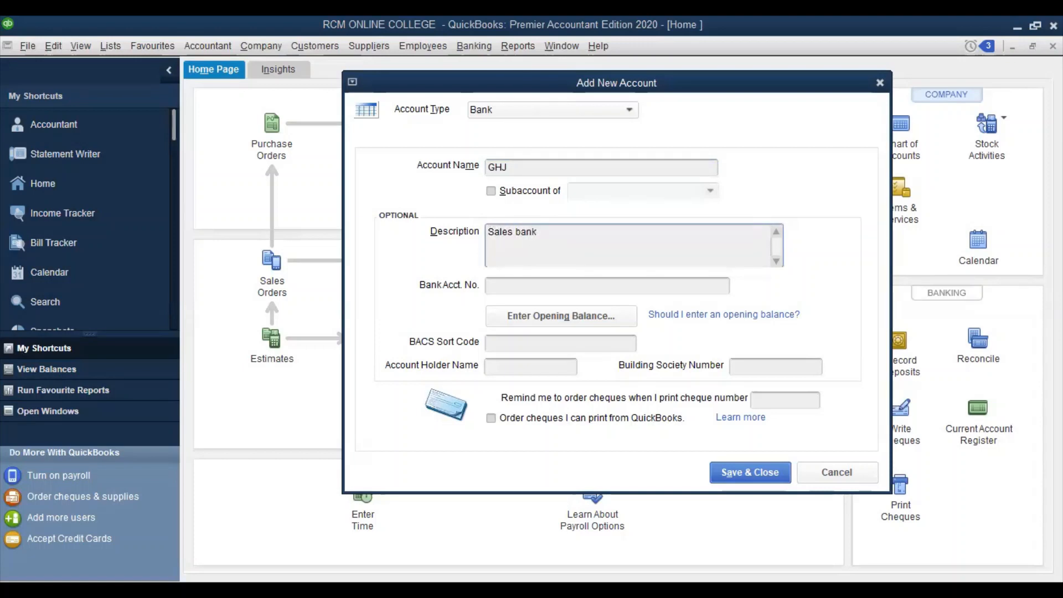
{"action": "left_click", "coordinate": [545, 286]}
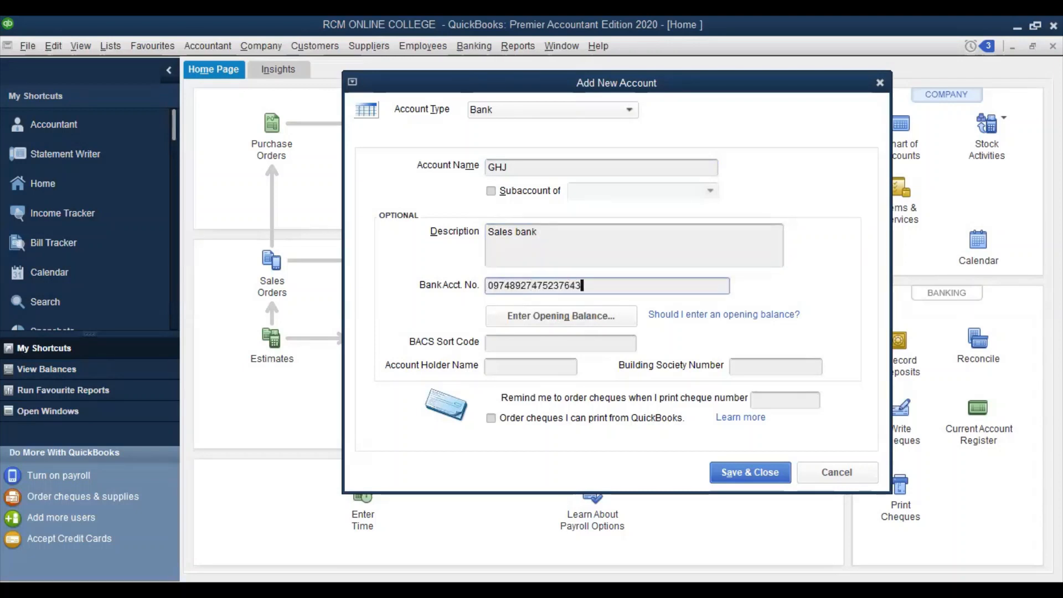
{"action": "left_click", "coordinate": [570, 319]}
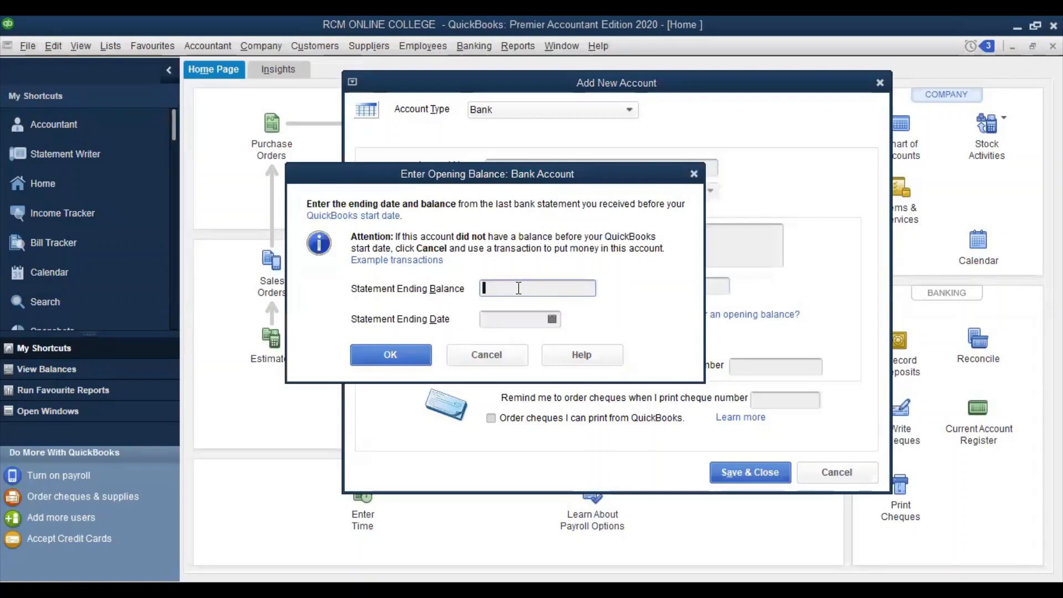
Enter a 200,000.00 statement ending balance dated 31 August 2023 for GHJ
{"action": "type", "text": "200000"}
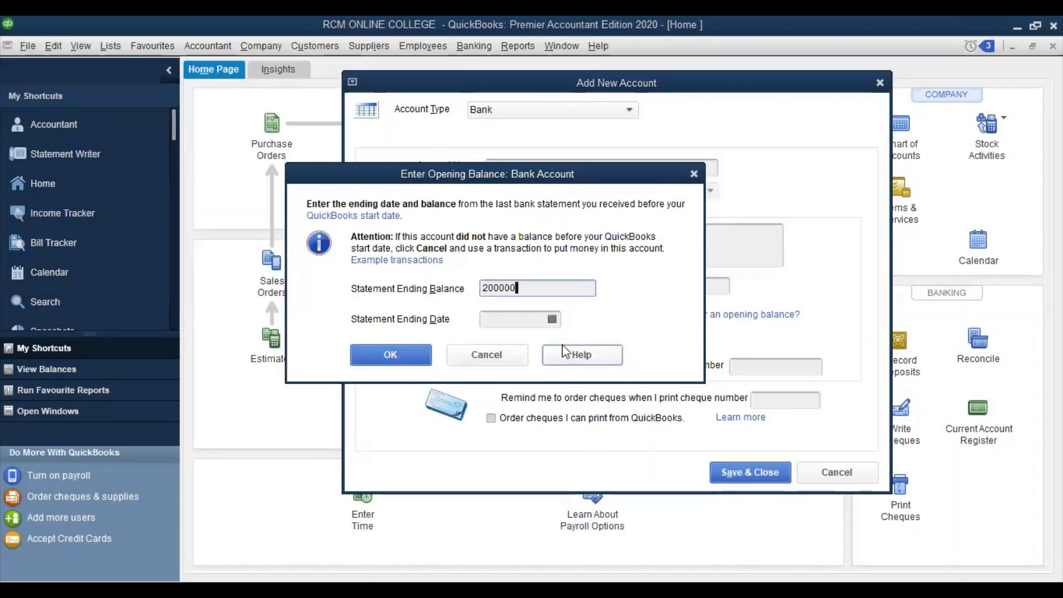
{"action": "key", "text": "Tab"}
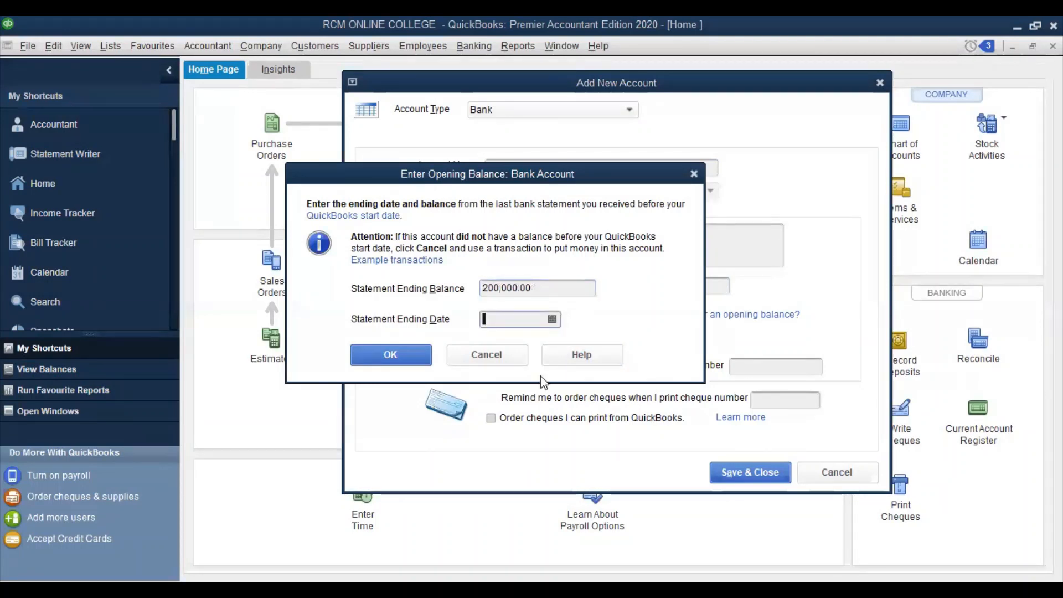
{"action": "left_click", "coordinate": [556, 321]}
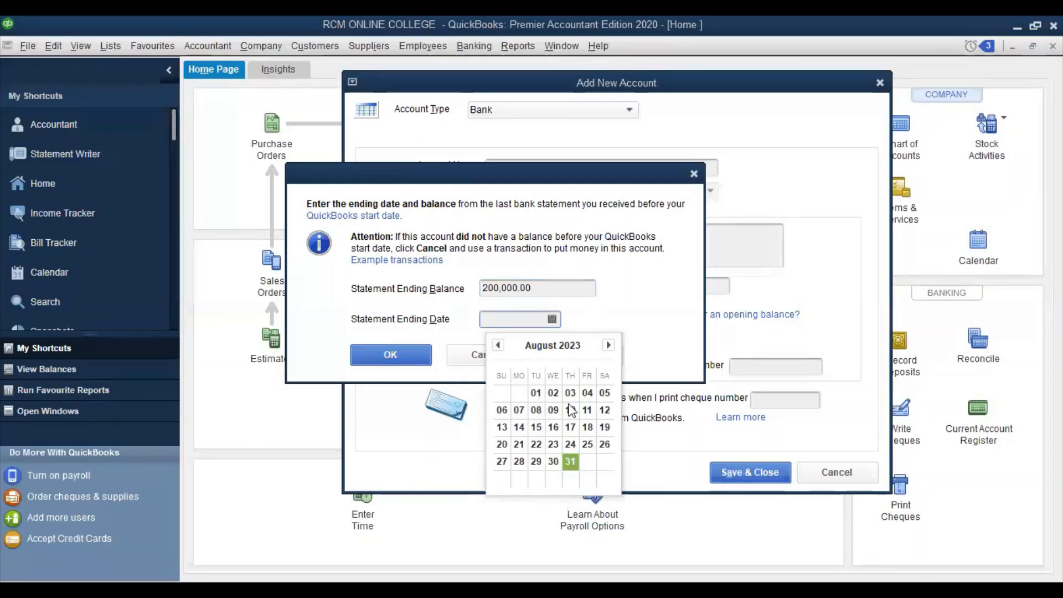
{"action": "left_click", "coordinate": [415, 360]}
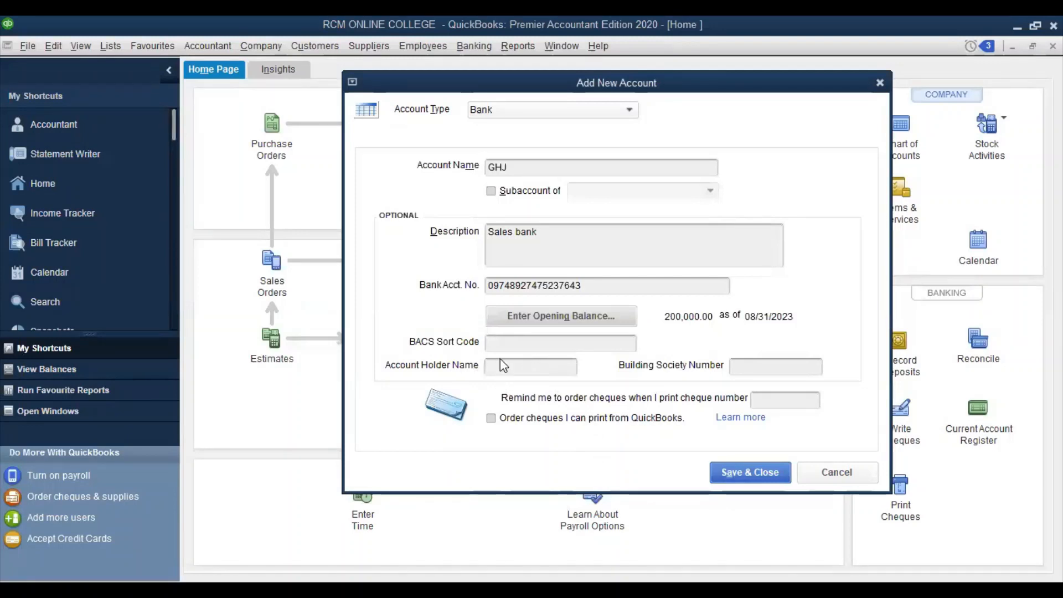
Fill in the account holder name and save the new GHJ bank account
{"action": "left_click", "coordinate": [515, 367]}
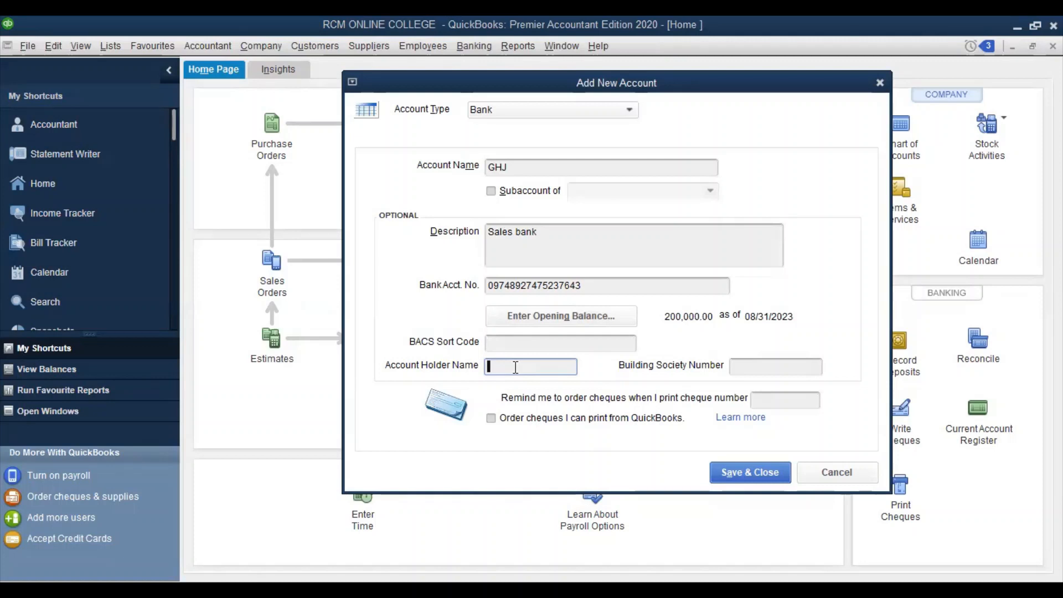
{"action": "type", "text": "JJ"}
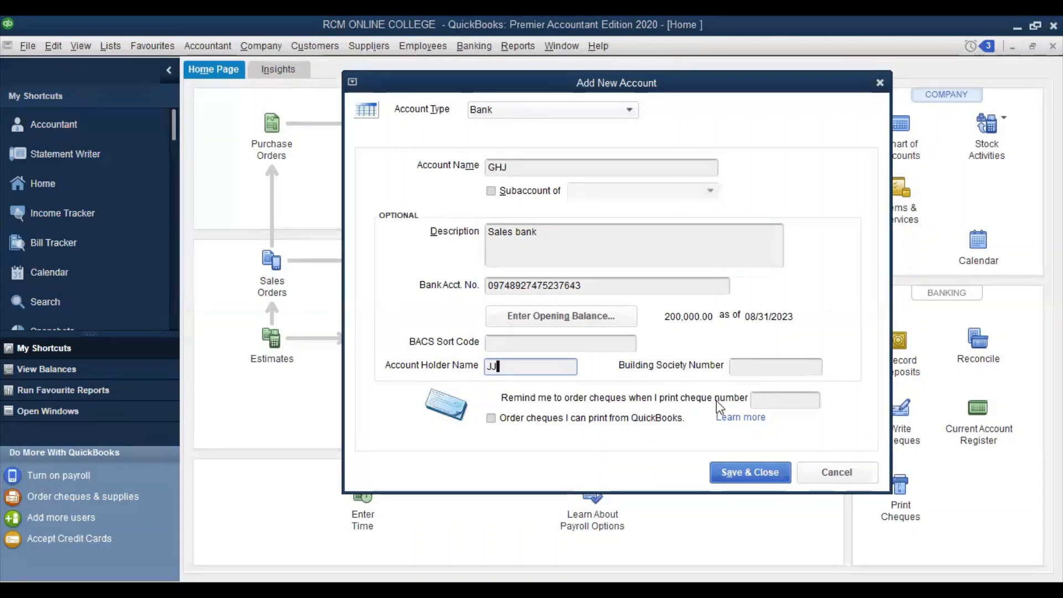
{"action": "left_click", "coordinate": [764, 398]}
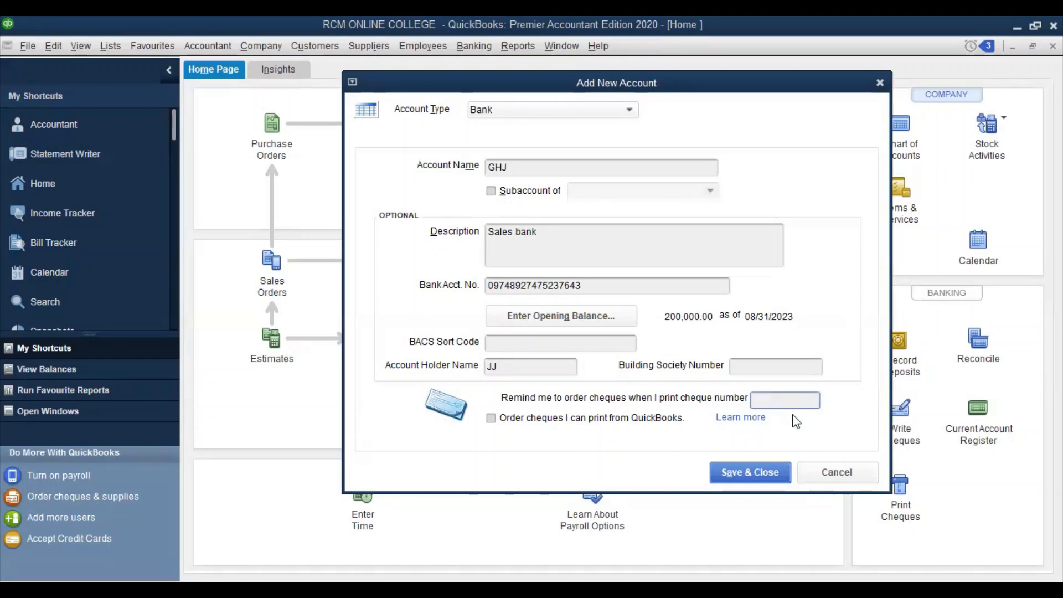
{"action": "left_click", "coordinate": [741, 475]}
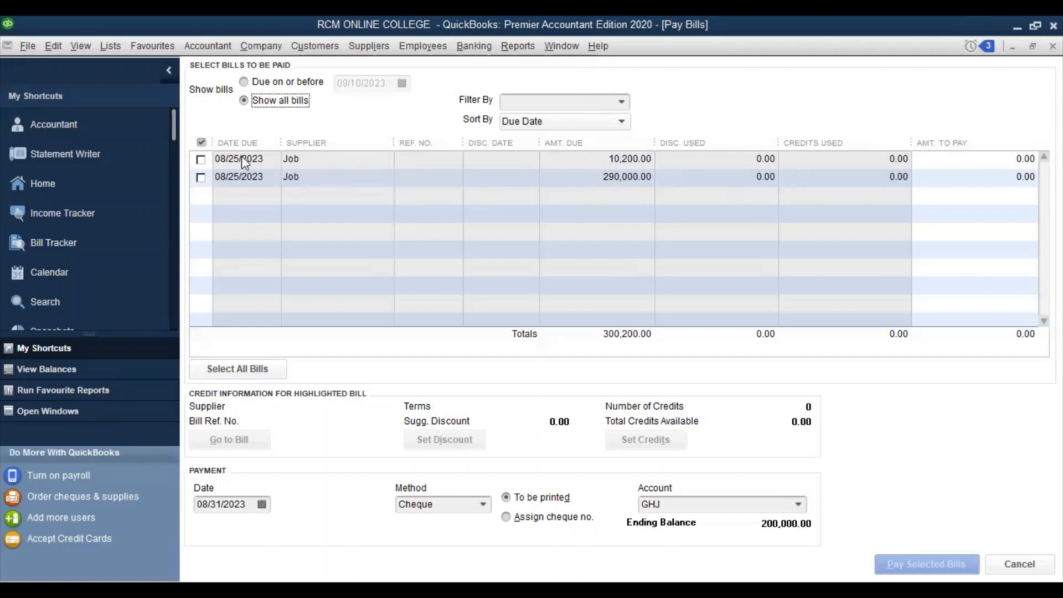
Tick the 10,200.00 and 290,000.00 Job bills for full payment by cheque
{"action": "left_click", "coordinate": [202, 158]}
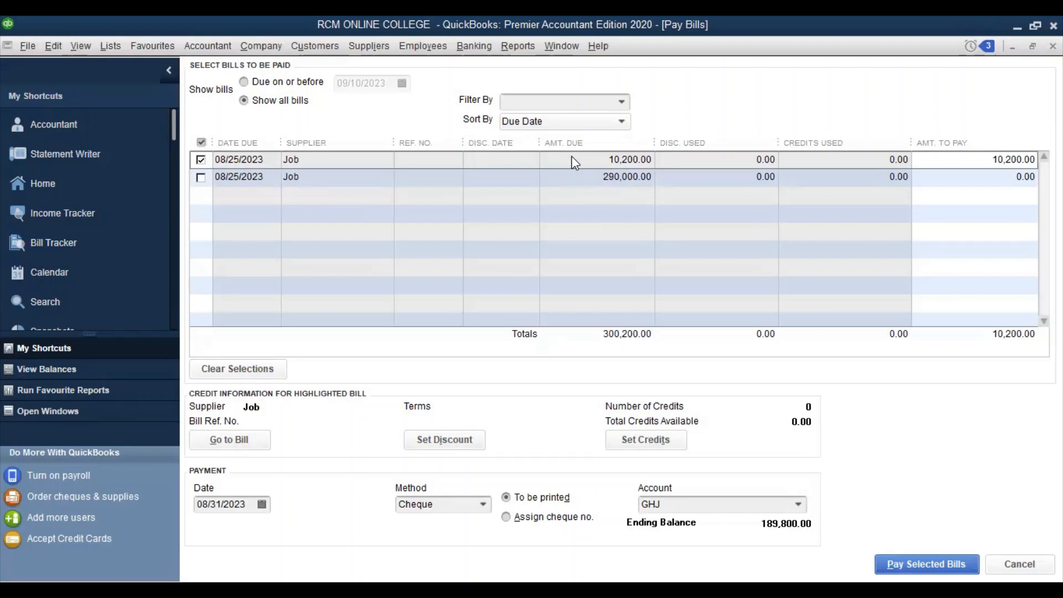
{"action": "left_click", "coordinate": [948, 156]}
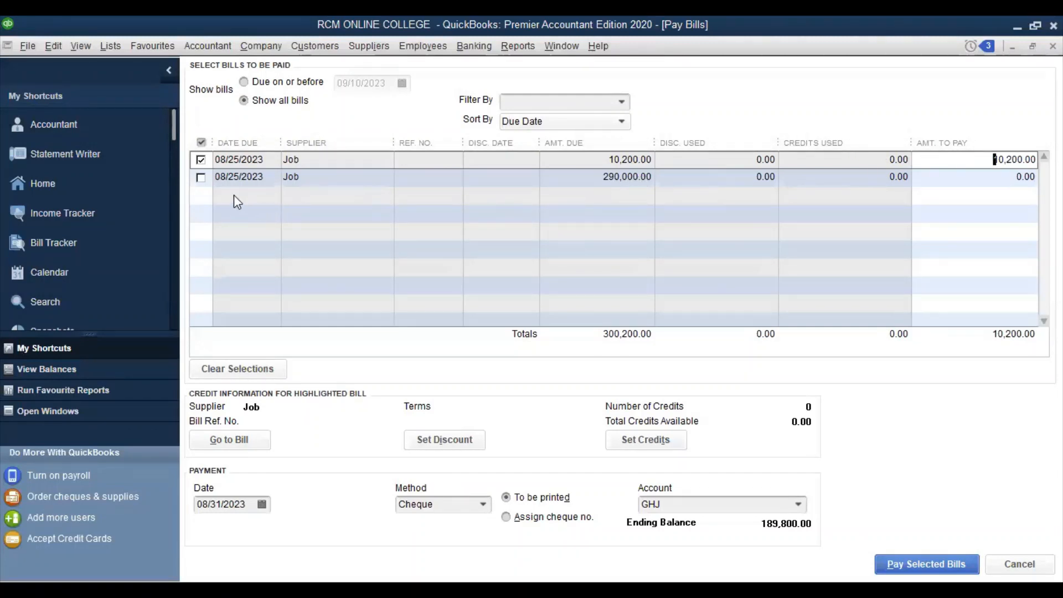
{"action": "left_click", "coordinate": [201, 177]}
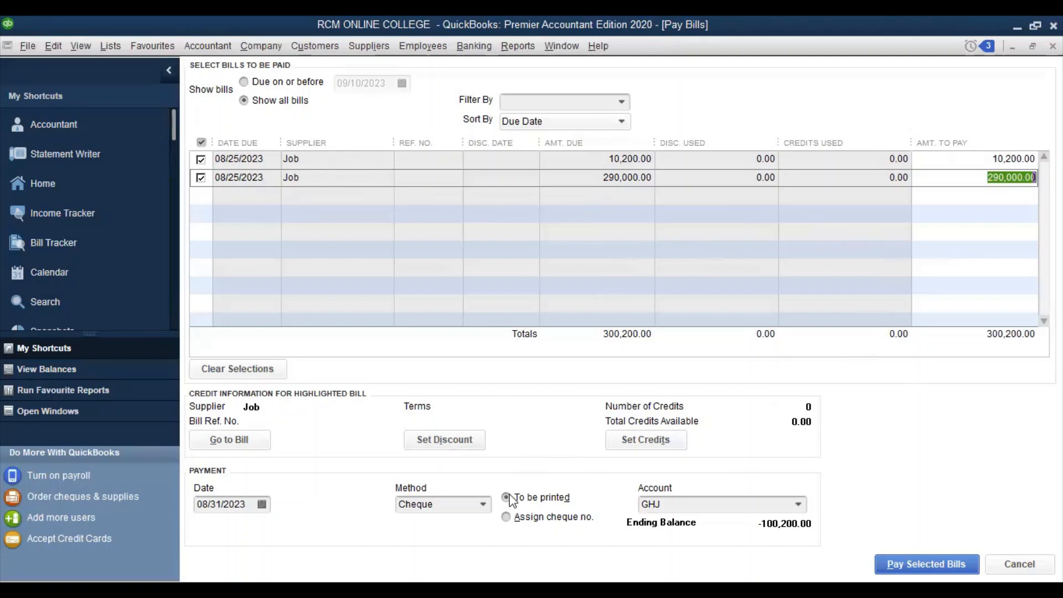
{"action": "left_click", "coordinate": [394, 496]}
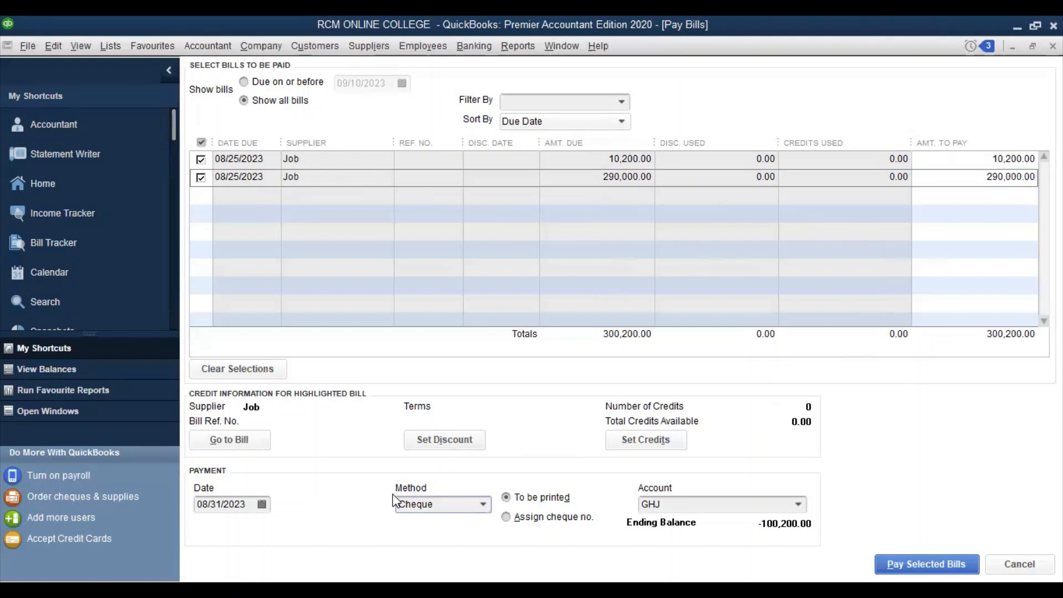
{"action": "left_click", "coordinate": [483, 503]}
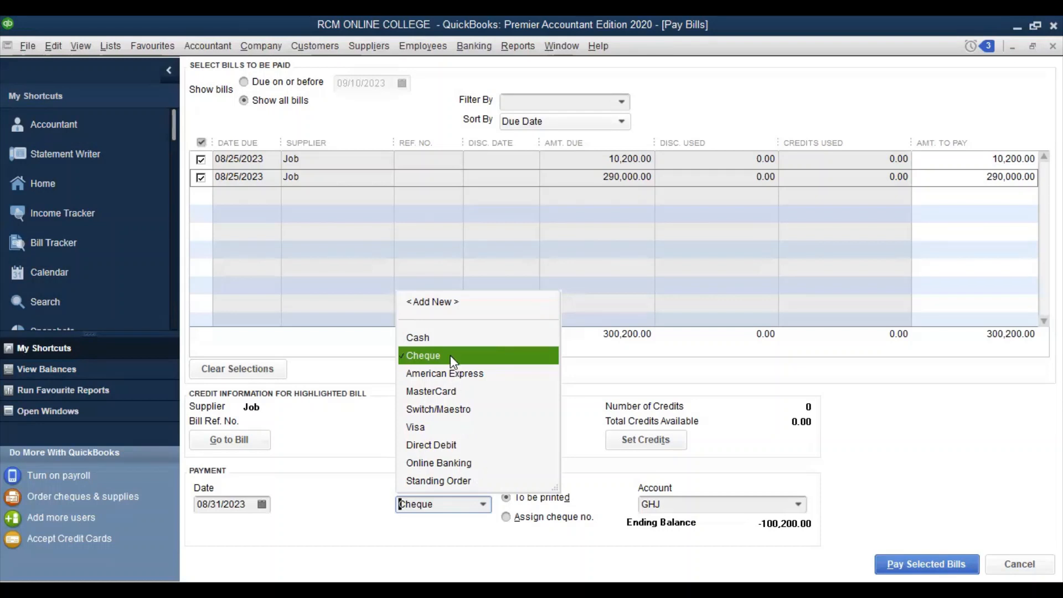
Pay the two selected bills by cheque drawn on the GHJ account
{"action": "key", "text": "Escape"}
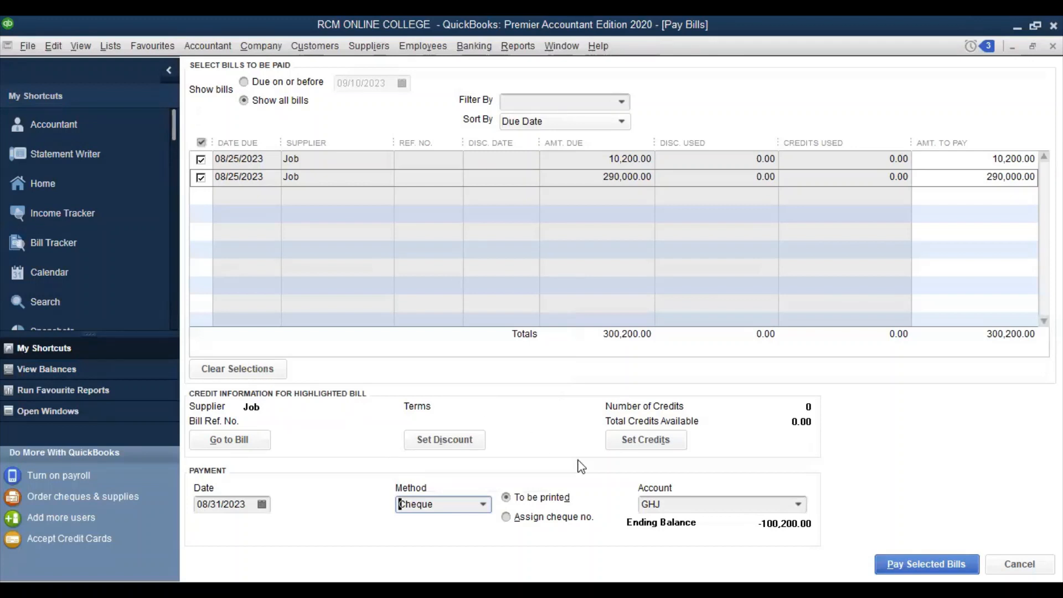
{"action": "left_click", "coordinate": [679, 495]}
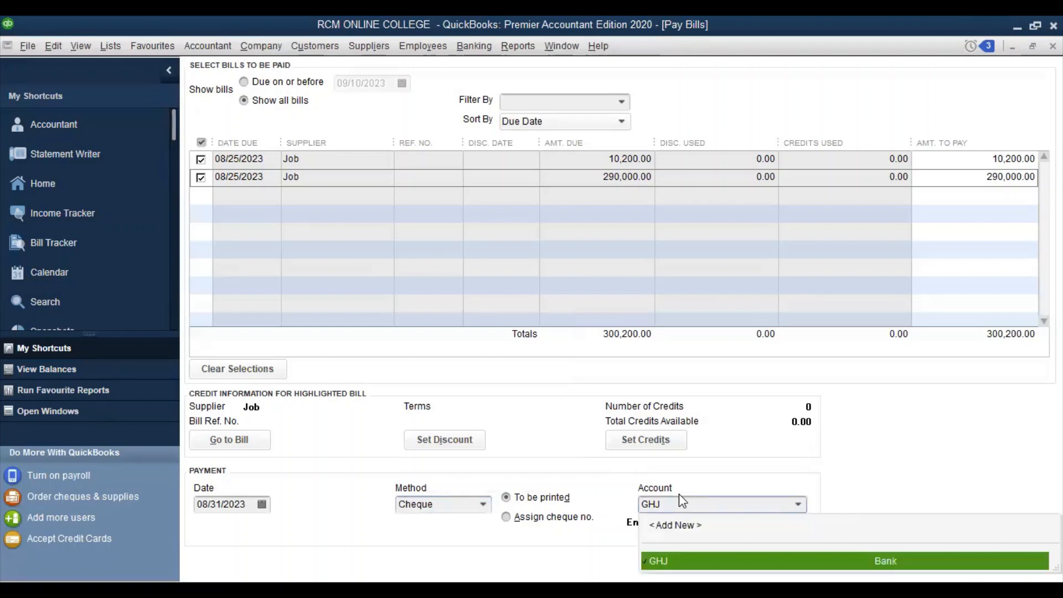
{"action": "left_click", "coordinate": [679, 495]}
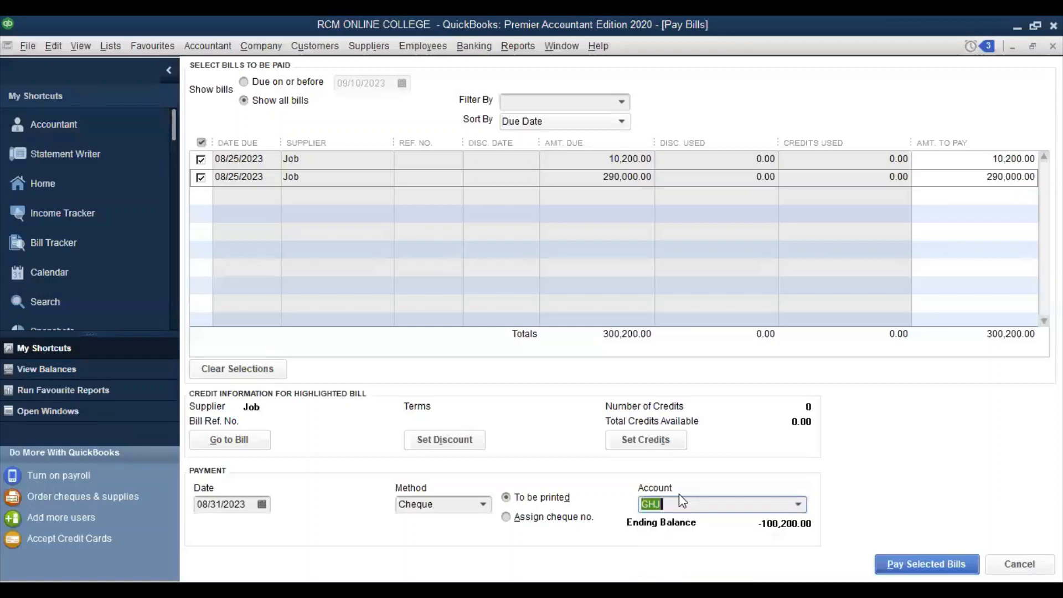
{"action": "left_click", "coordinate": [679, 496]}
{"action": "left_click", "coordinate": [918, 564]}
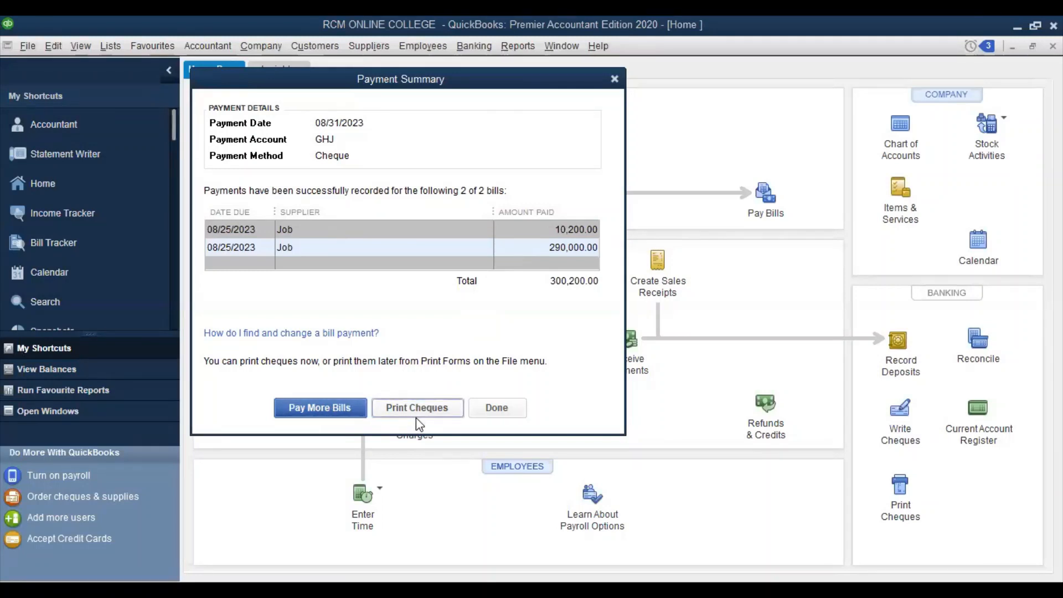
Close the Payment Summary dialog with Done
{"action": "left_click", "coordinate": [489, 408]}
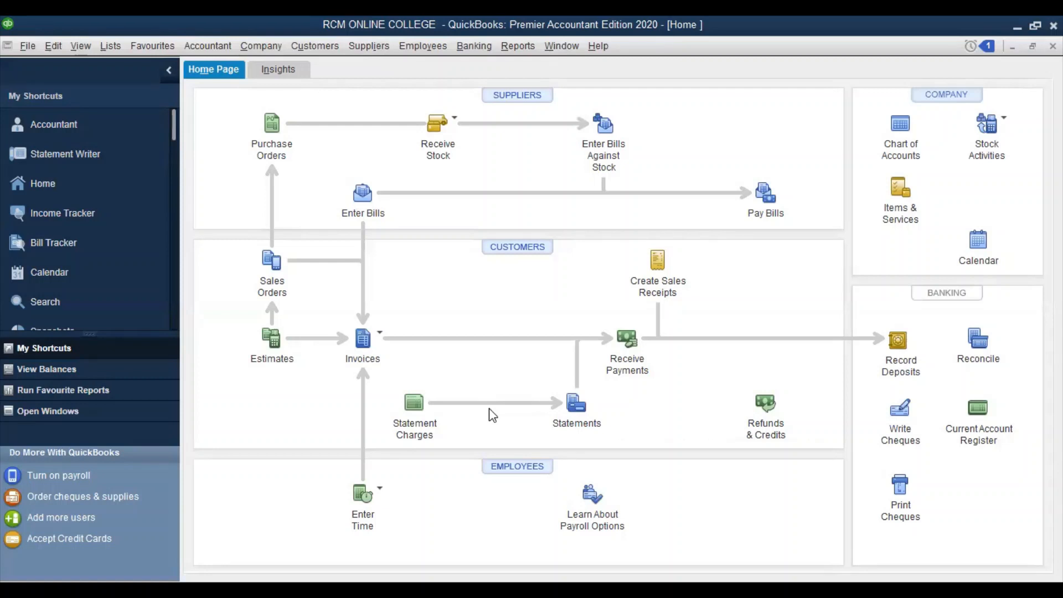
Open a new Enter Sales Receipts form from the Customers menu
{"action": "left_click", "coordinate": [301, 49]}
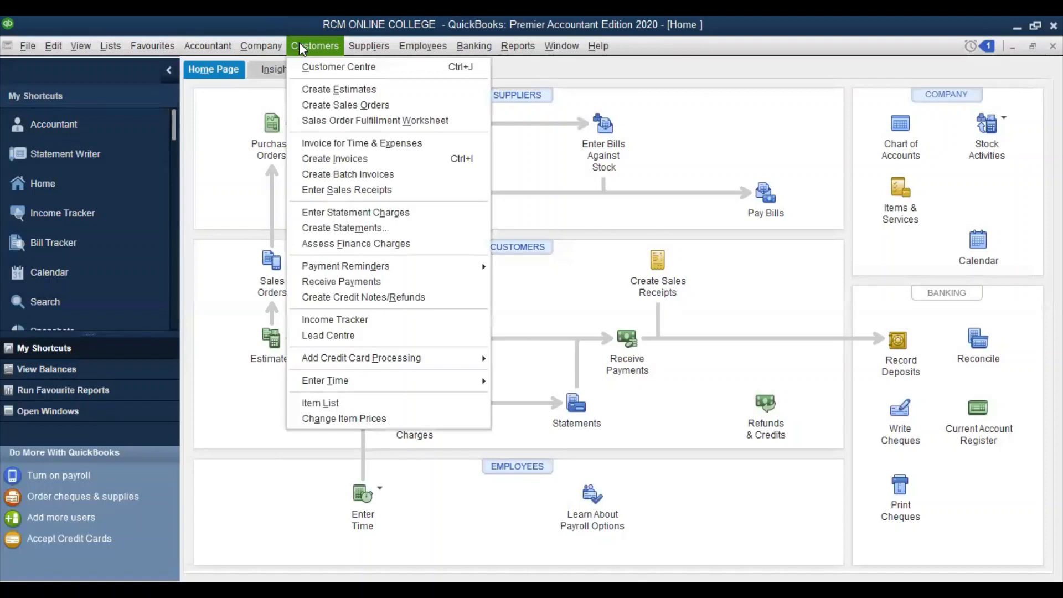
{"action": "left_click", "coordinate": [360, 187]}
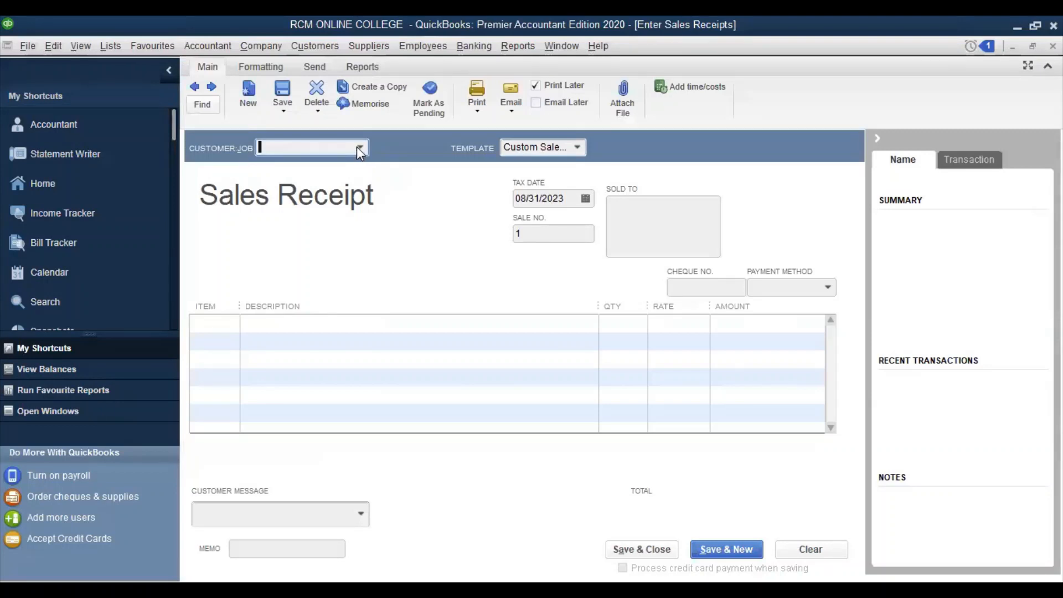
{"action": "left_click", "coordinate": [359, 149]}
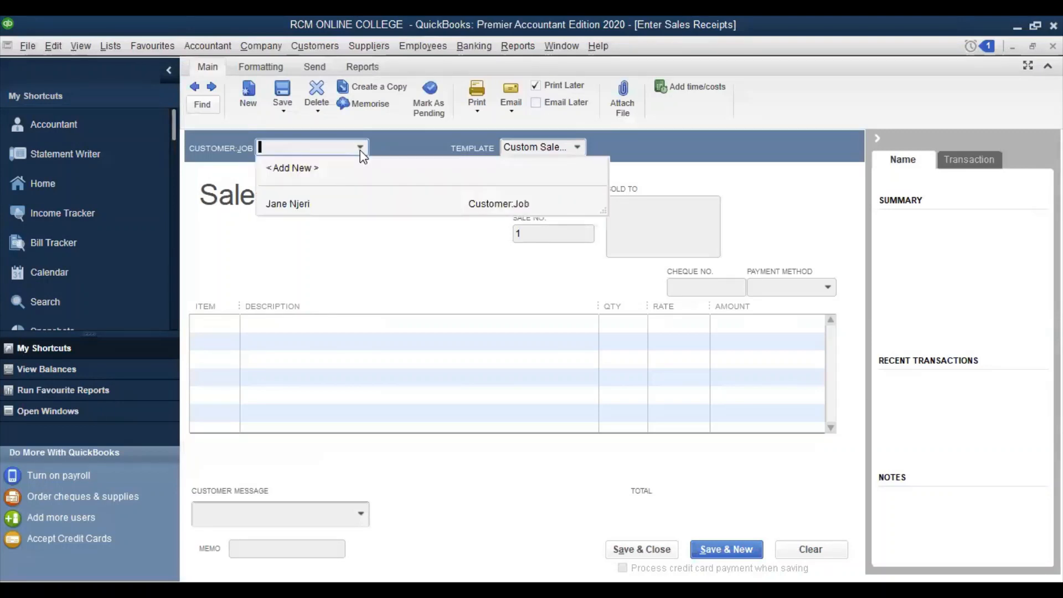
Pick the customer and accept bringing in their outstanding billable time and costs
{"action": "left_click", "coordinate": [304, 209]}
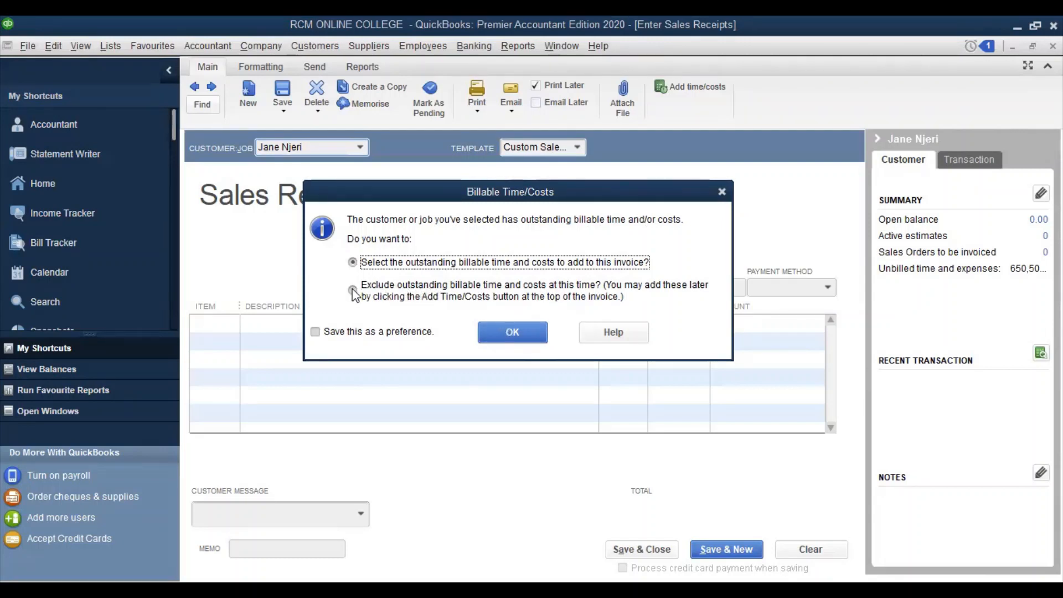
{"action": "left_click", "coordinate": [511, 335]}
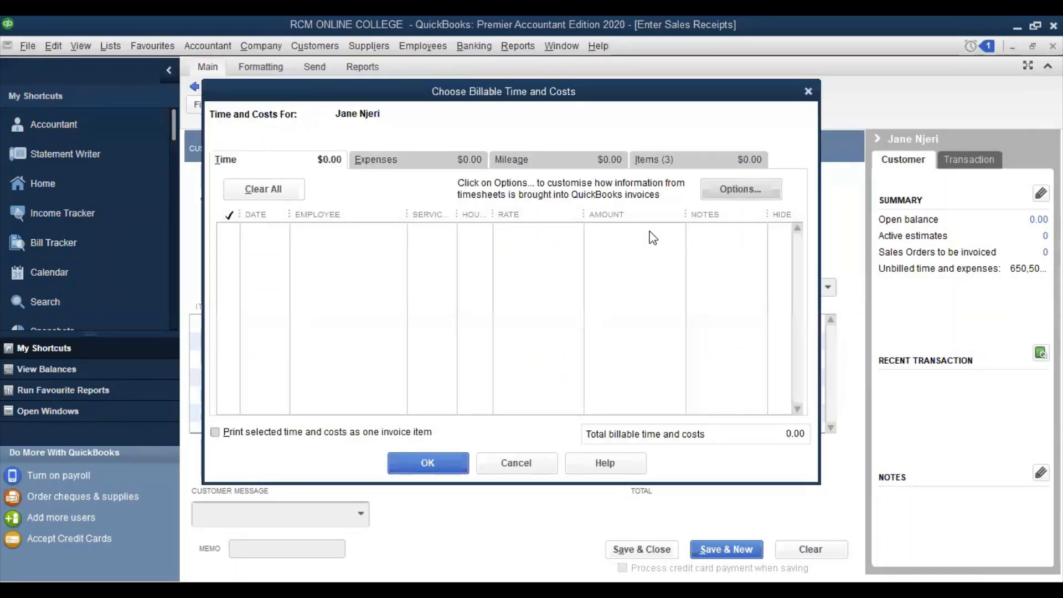
On the Items tab, tick both Pens items and the 300 Sugar item, then add them
{"action": "left_click", "coordinate": [674, 160]}
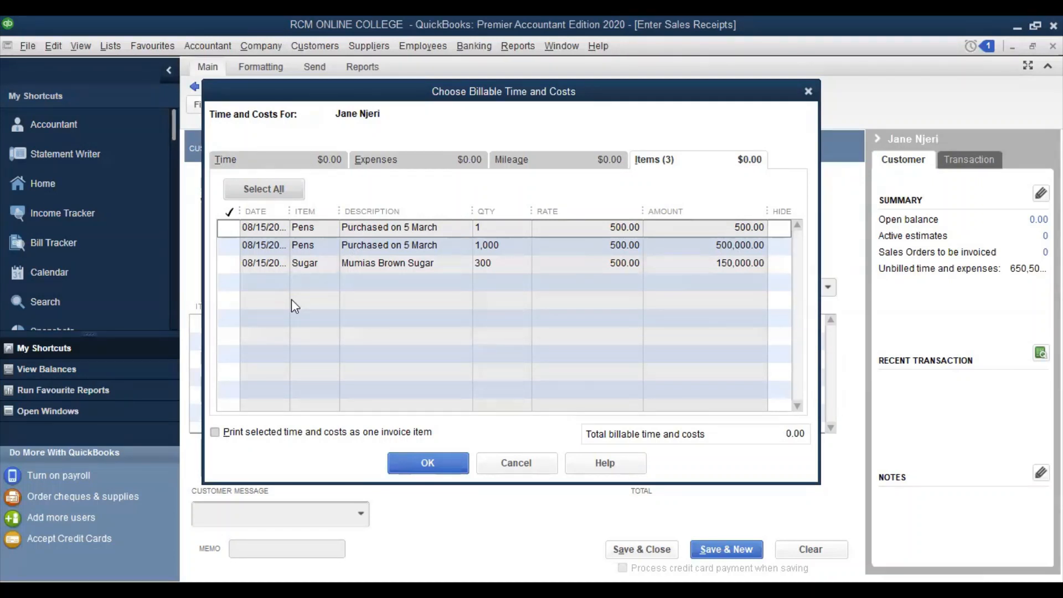
{"action": "left_click", "coordinate": [230, 244]}
{"action": "left_click", "coordinate": [230, 244]}
{"action": "left_click", "coordinate": [228, 227]}
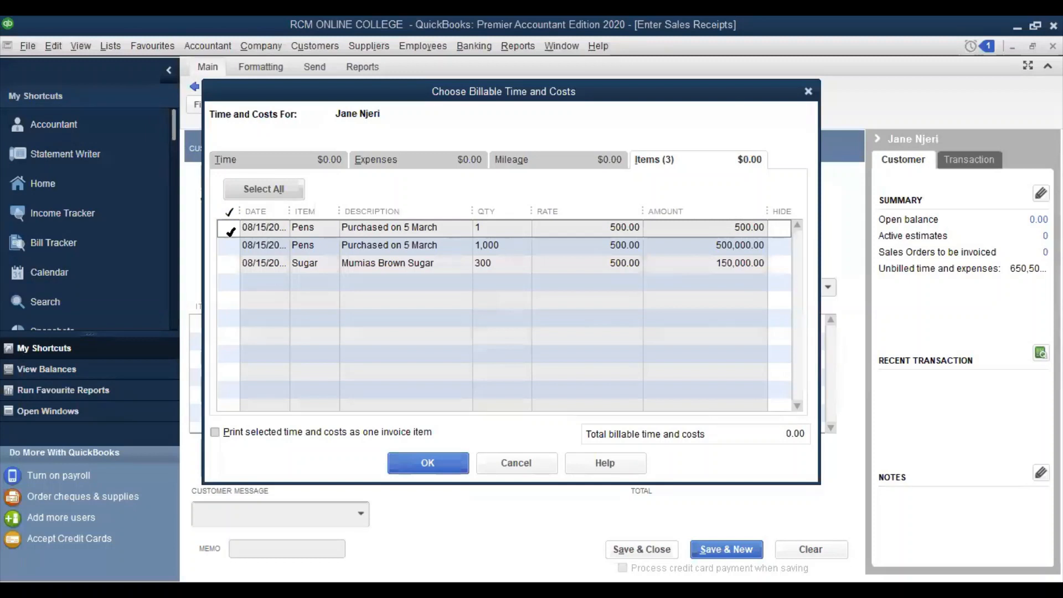
{"action": "left_click", "coordinate": [229, 230]}
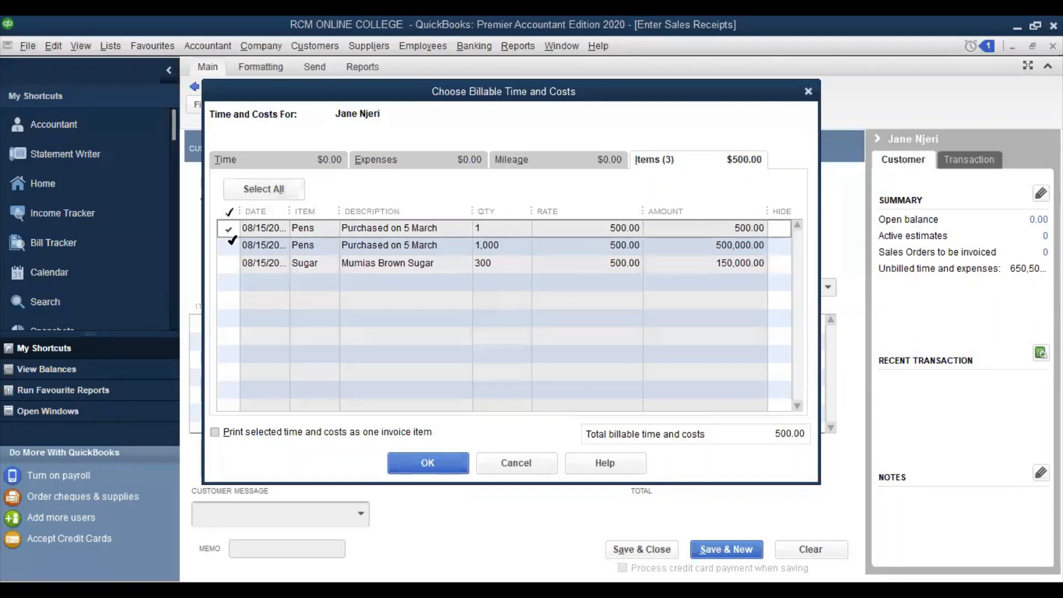
{"action": "left_click", "coordinate": [228, 245]}
{"action": "left_click", "coordinate": [229, 263]}
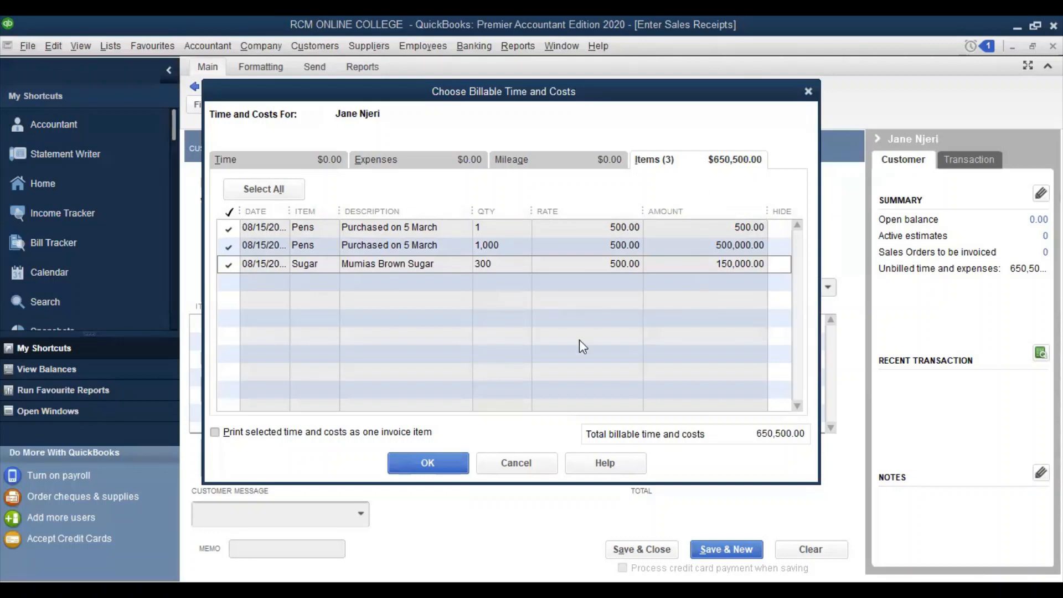
{"action": "left_click", "coordinate": [431, 470]}
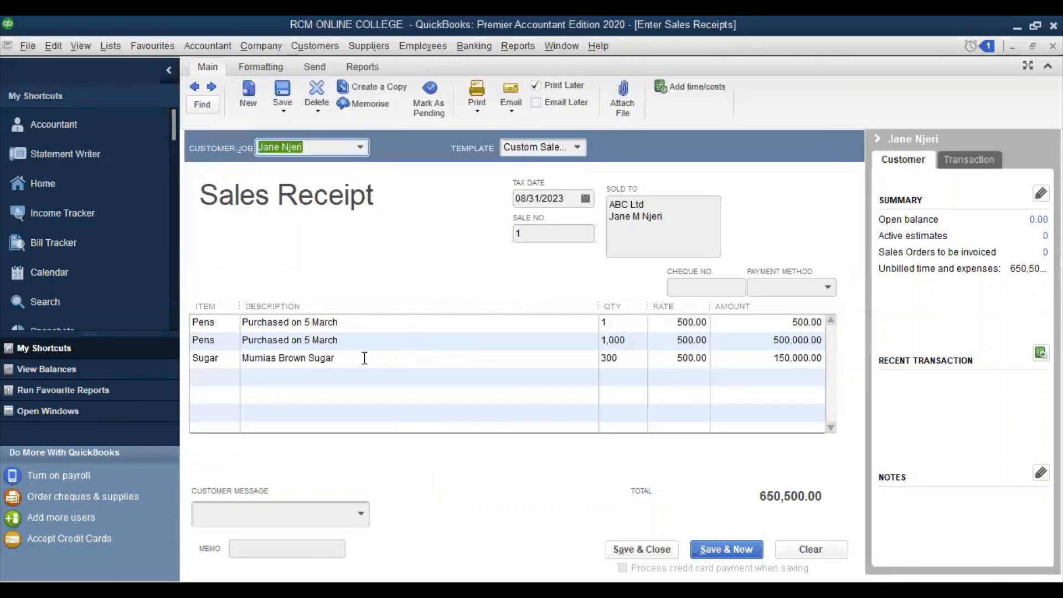
Add a new line of 30 Pens at 500.00, amounting to 15,000.00
{"action": "left_click", "coordinate": [223, 377]}
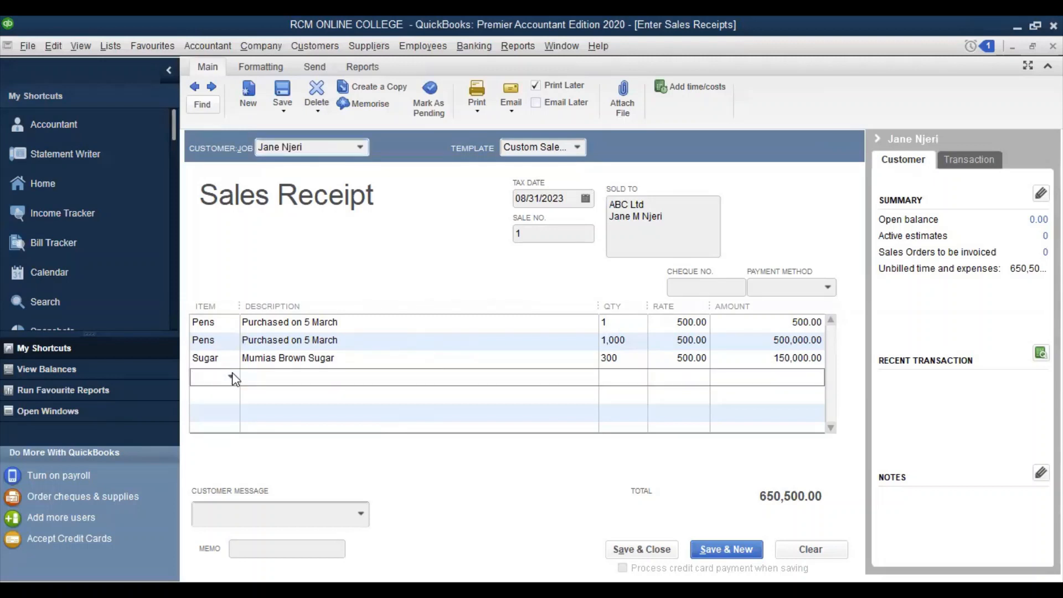
{"action": "left_click", "coordinate": [230, 376]}
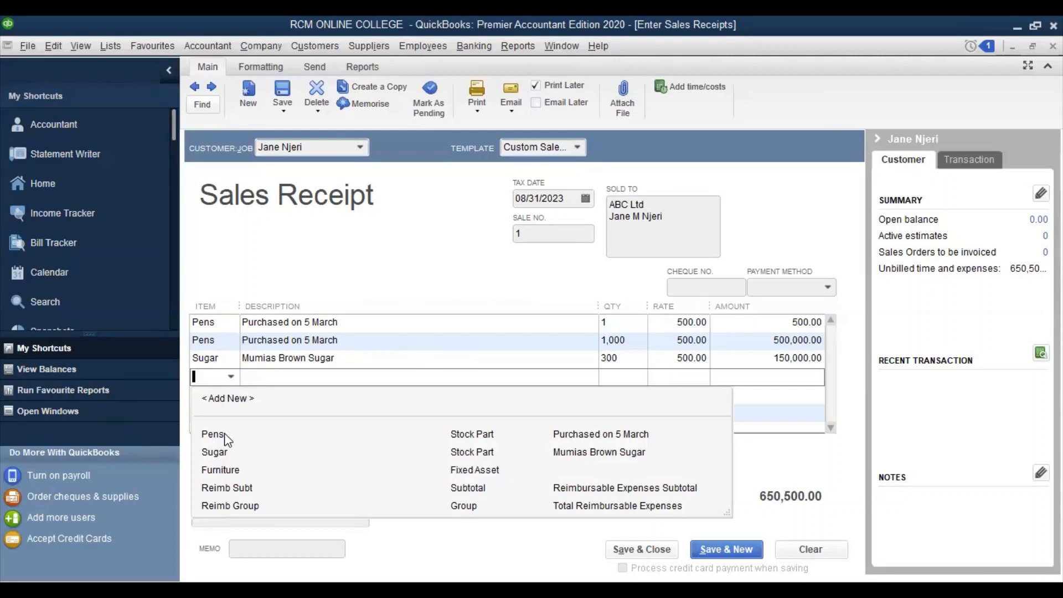
{"action": "left_click", "coordinate": [226, 437]}
{"action": "left_click", "coordinate": [610, 378]}
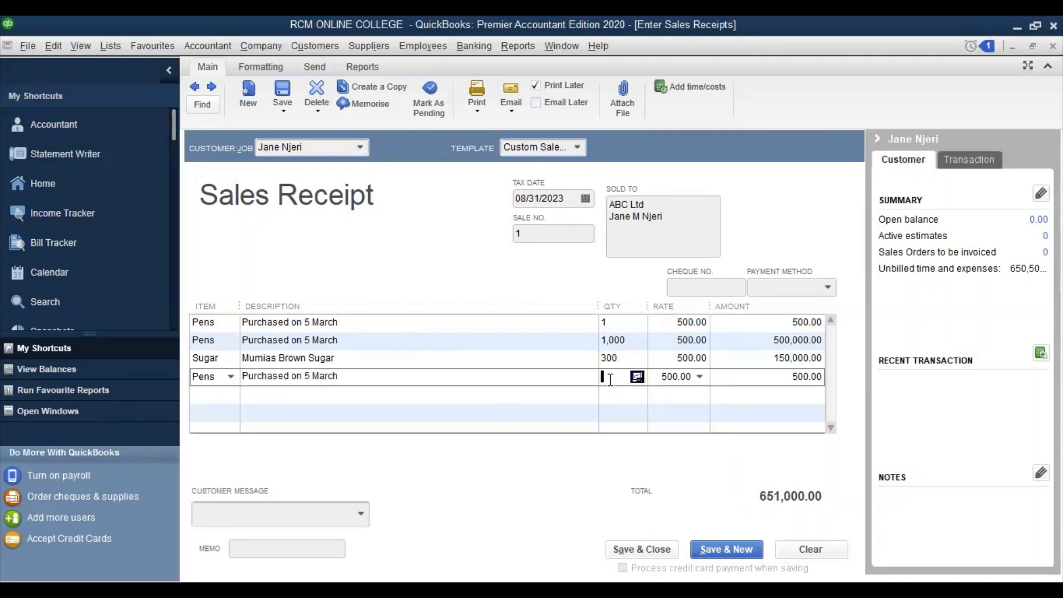
{"action": "type", "text": "30"}
{"action": "left_click", "coordinate": [627, 402]}
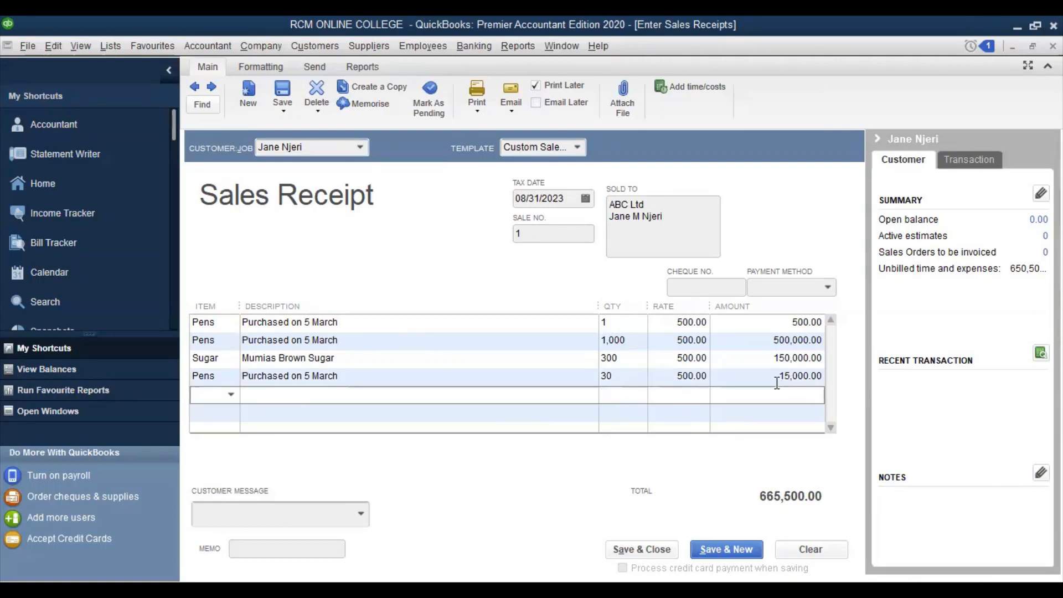
{"action": "left_click", "coordinate": [680, 377]}
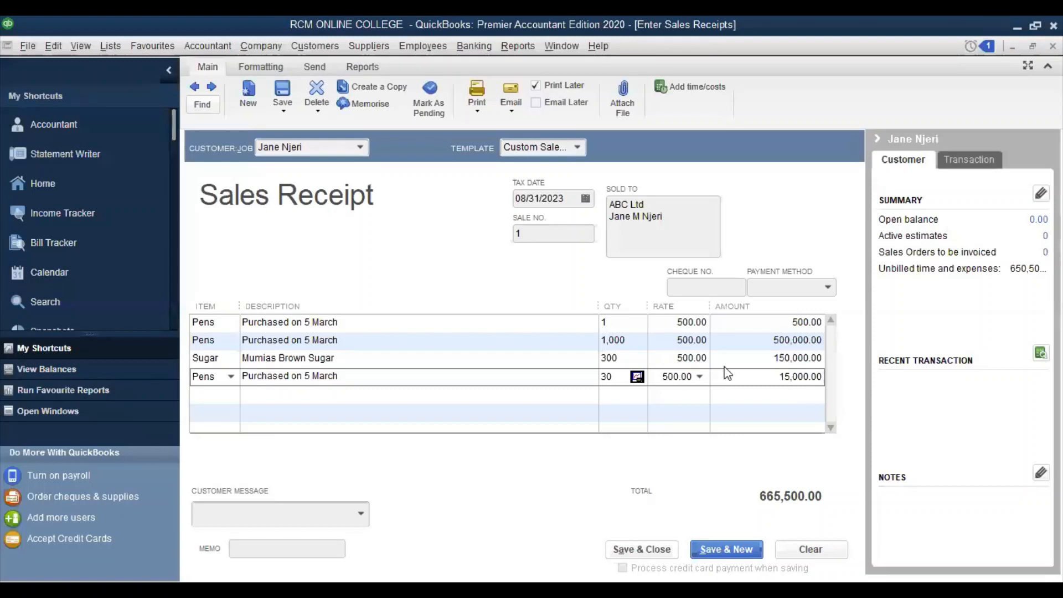
{"action": "left_click", "coordinate": [765, 376]}
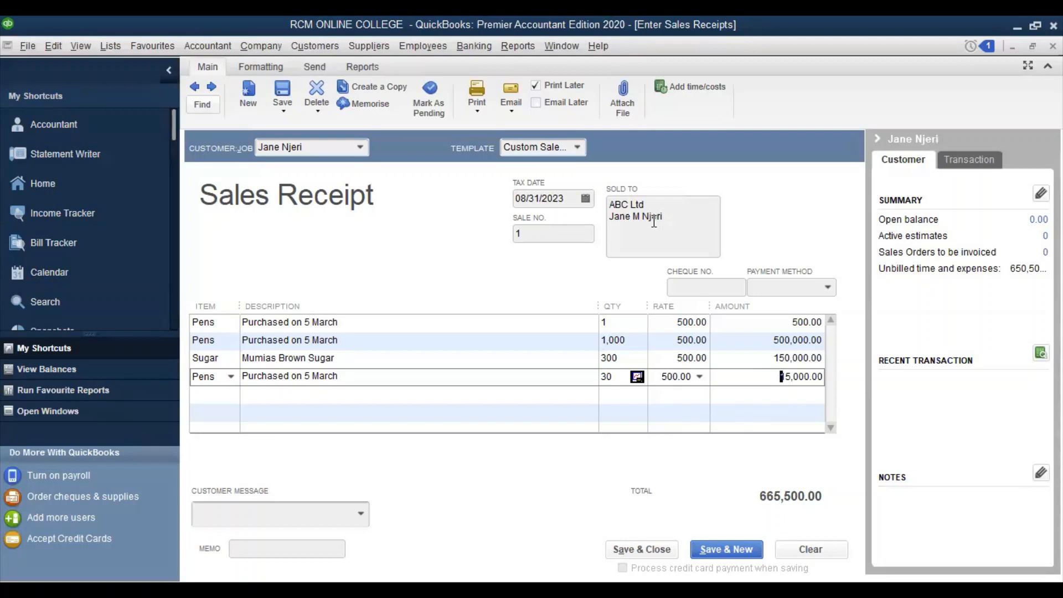
{"action": "left_click", "coordinate": [270, 490]}
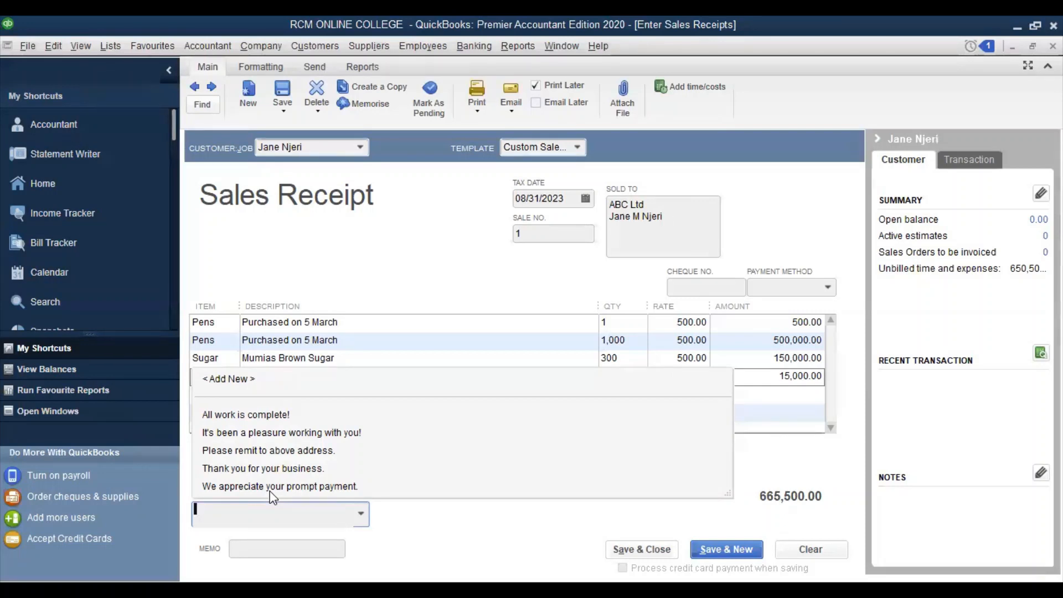
Choose customer message 'Thank you for your business.' and enter memo 'Come back again'
{"action": "left_click", "coordinate": [290, 469]}
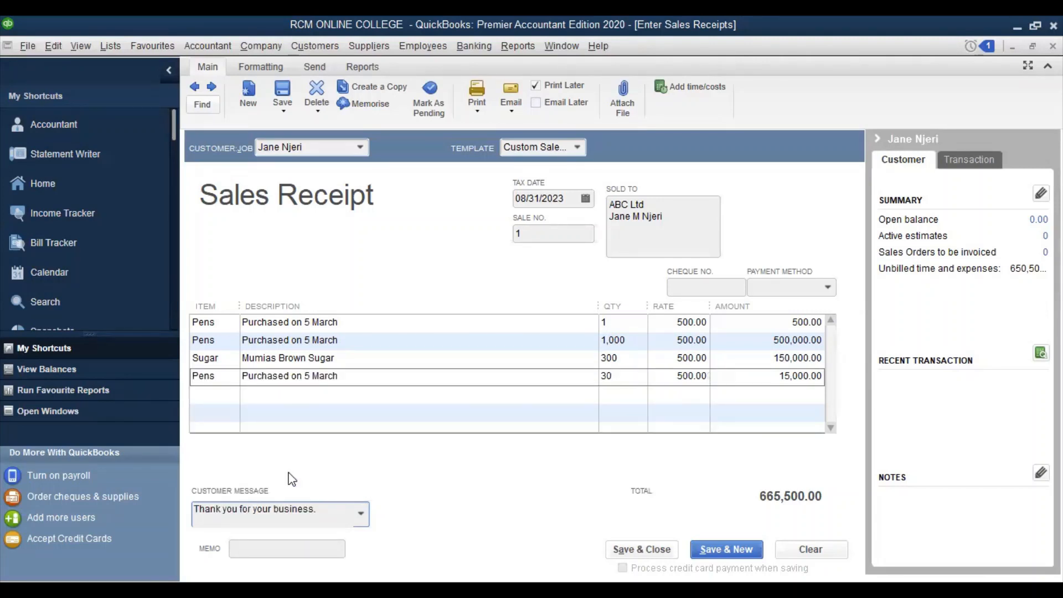
{"action": "key", "text": "Tab"}
{"action": "type", "text": "Come back again"}
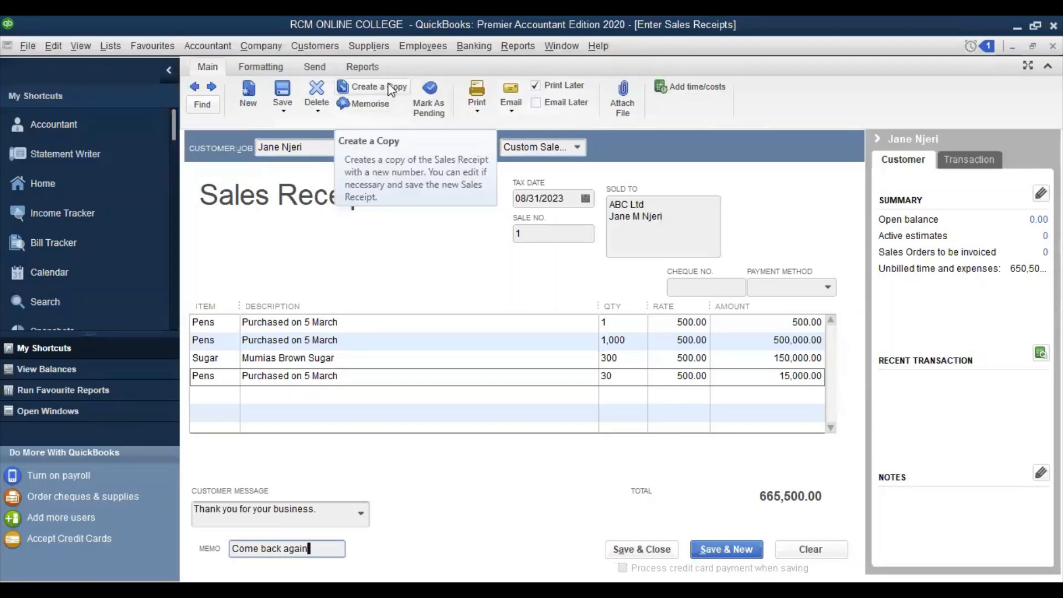
Open the Attachments window for sales receipt 1, dismissing the spelling check that pops up
{"action": "left_click", "coordinate": [621, 98]}
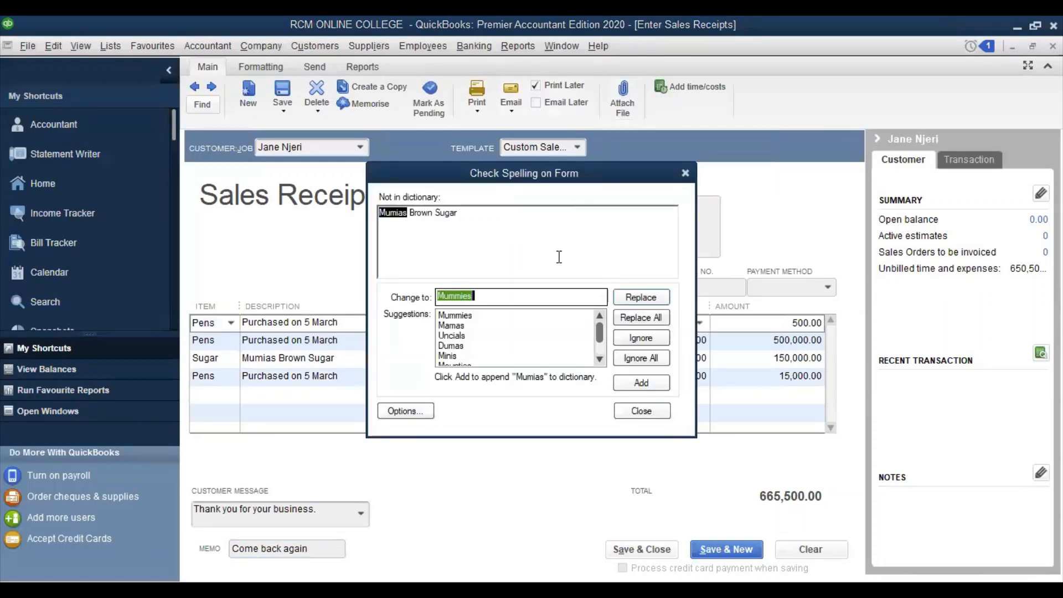
{"action": "left_click", "coordinate": [685, 174]}
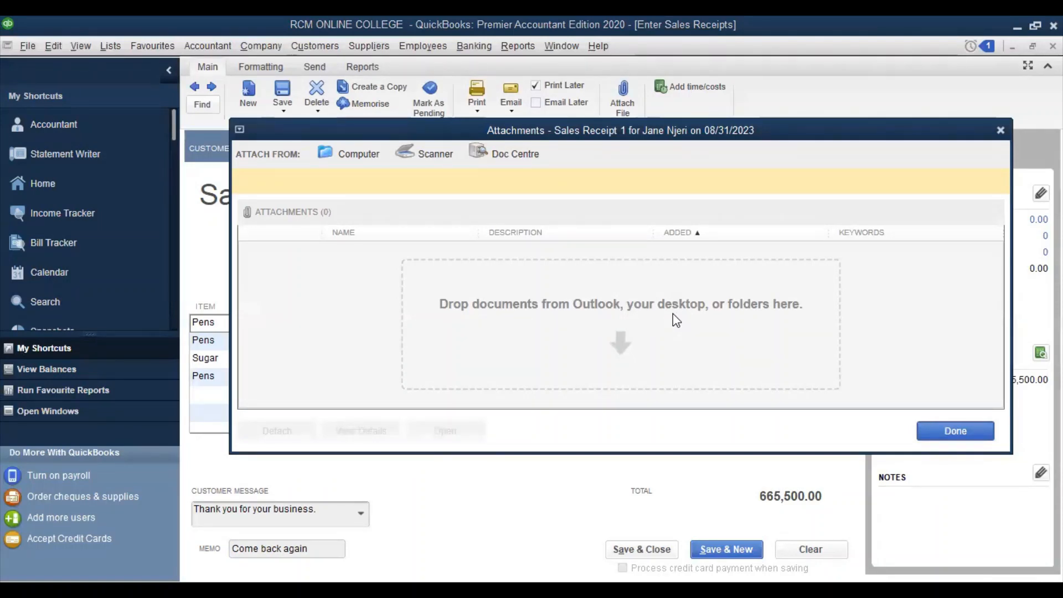
Close the empty Attachments window, leaving the 665,500.00 receipt with no files attached
{"action": "left_click", "coordinate": [1000, 131]}
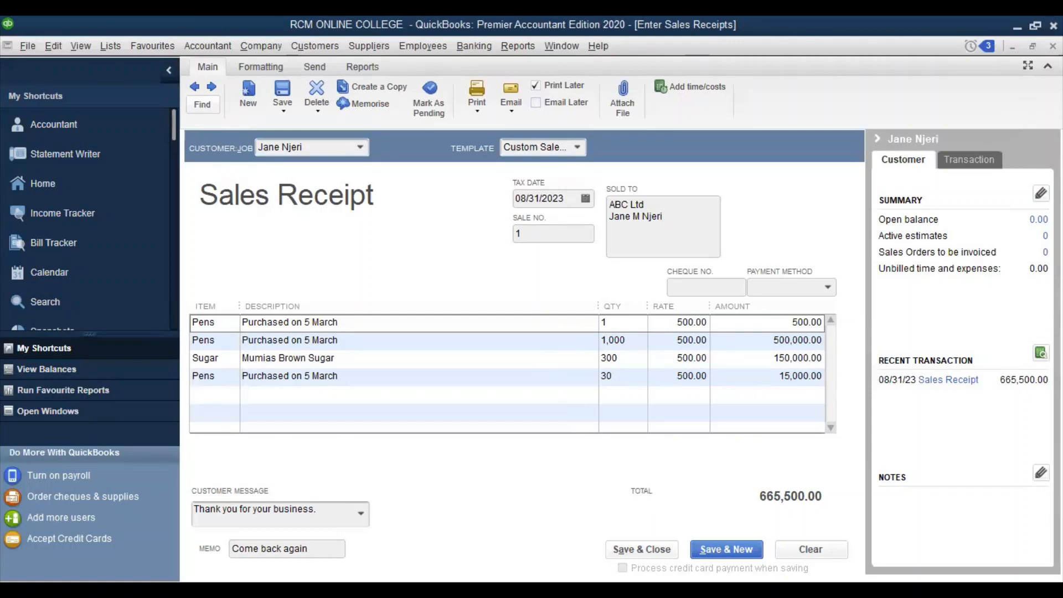
Save and close sales receipt 1, totalling 665,500.00, with its message and memo
{"action": "left_click", "coordinate": [642, 550]}
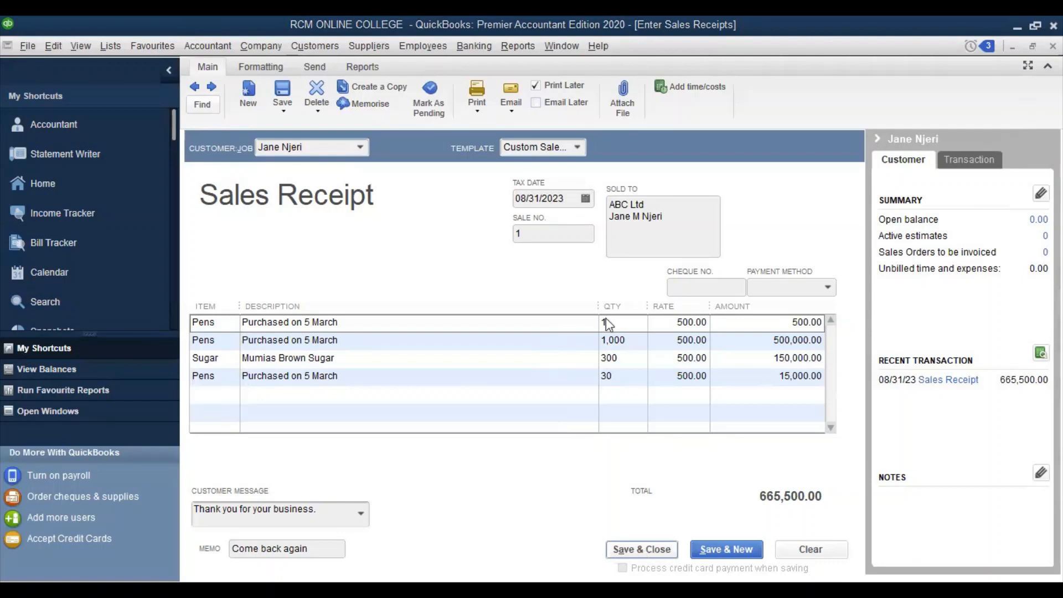
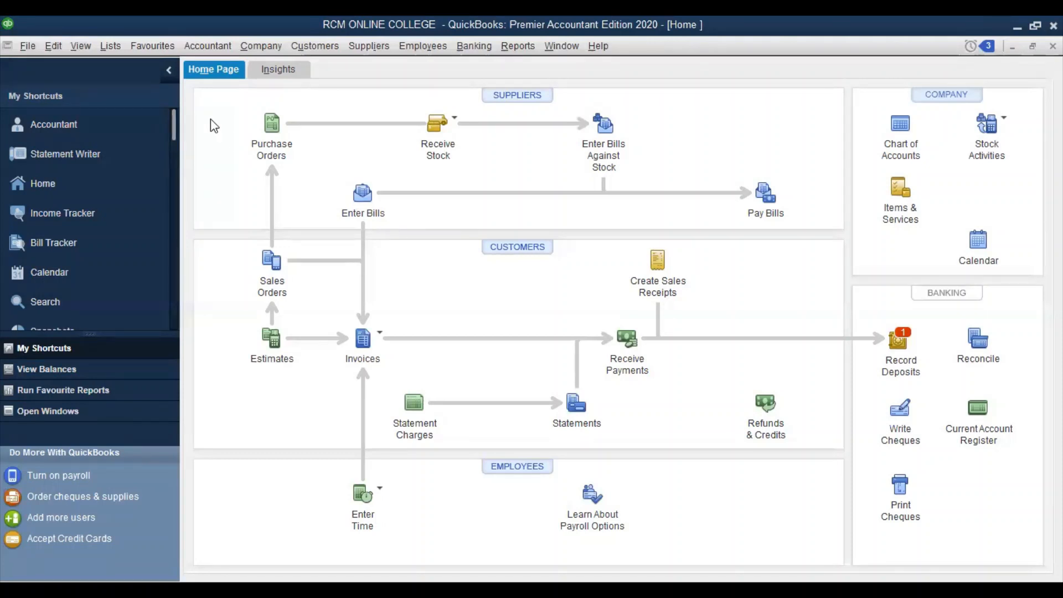
Open the Fixed Asset Item List with its Furniture asset and bring up the list's context menu
{"action": "left_click", "coordinate": [117, 49]}
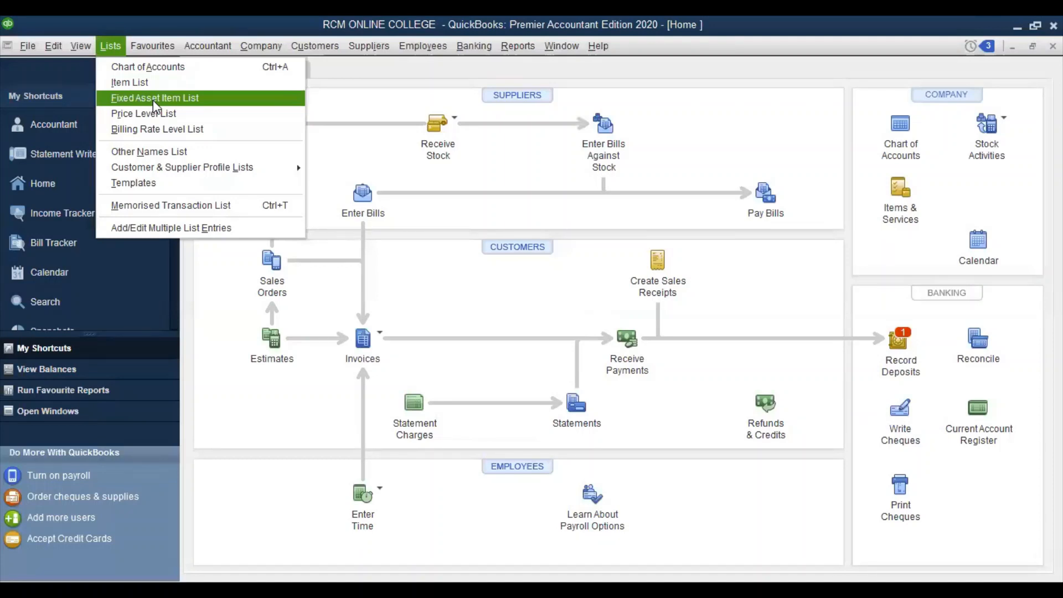
{"action": "left_click", "coordinate": [153, 100]}
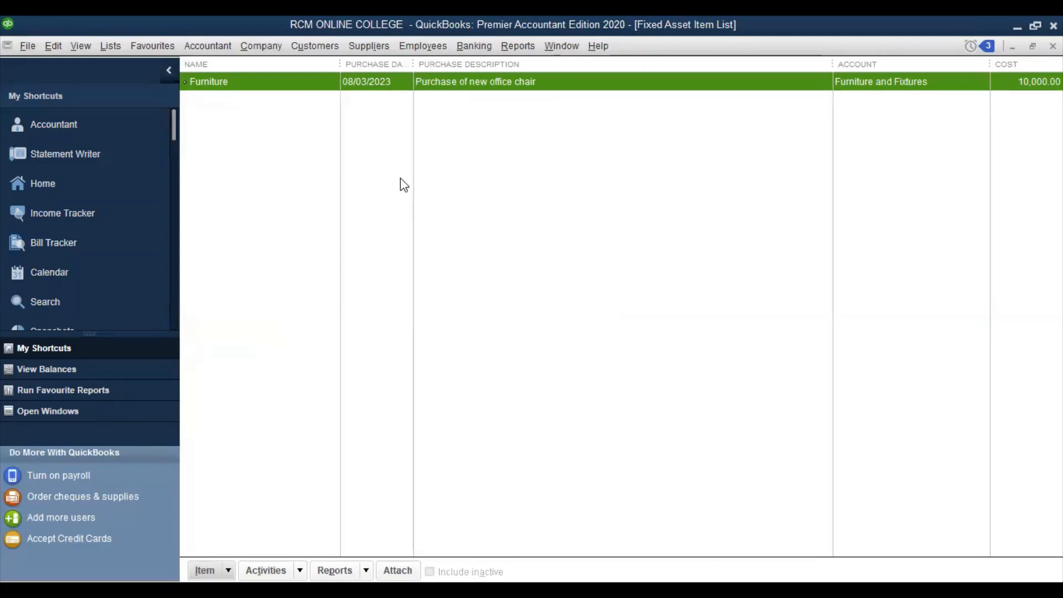
{"action": "right_click", "coordinate": [403, 185]}
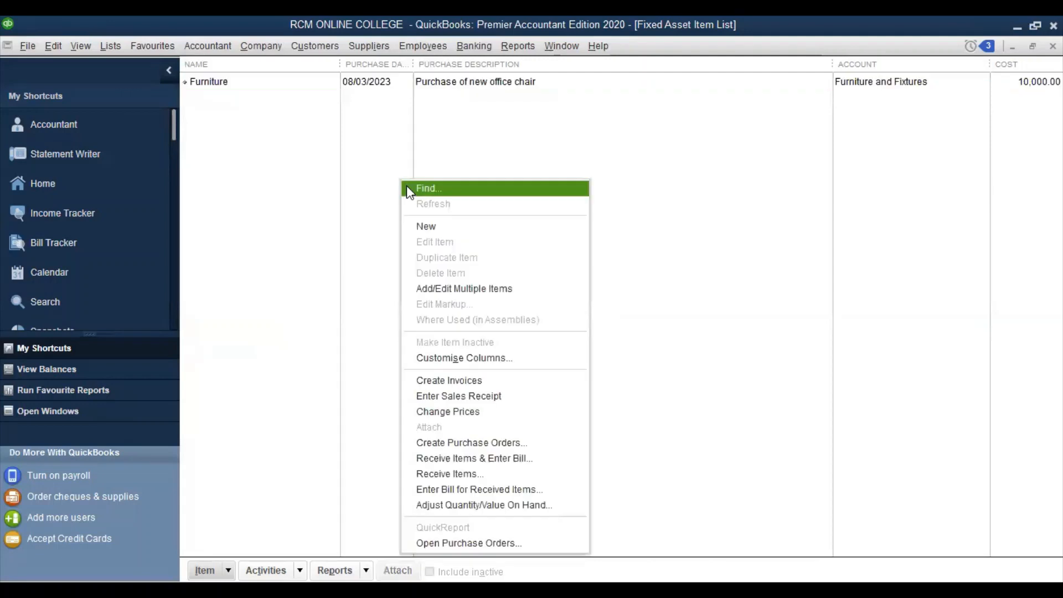
Create a new fixed asset named Laptops in the Computer Equipment account, marked as bought new
{"action": "left_click", "coordinate": [442, 227]}
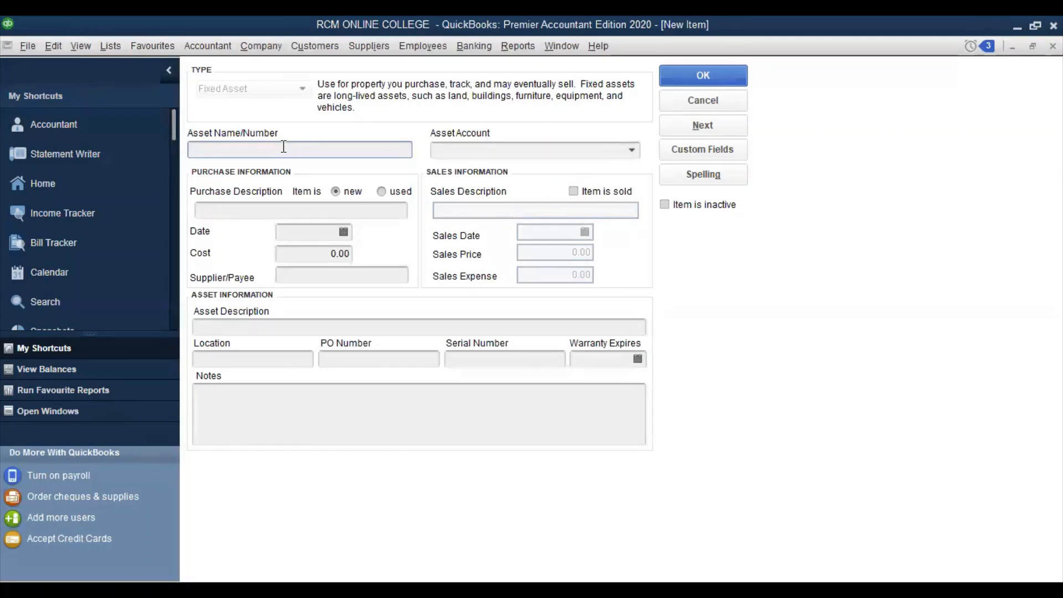
{"action": "type", "text": "Laptops"}
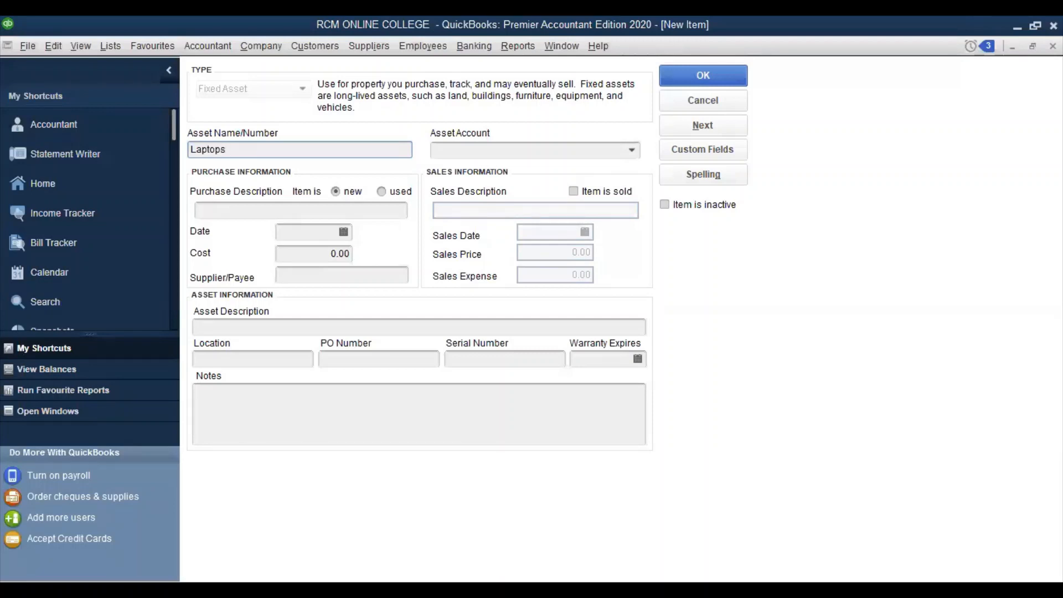
{"action": "left_click", "coordinate": [632, 153]}
{"action": "left_click", "coordinate": [632, 153]}
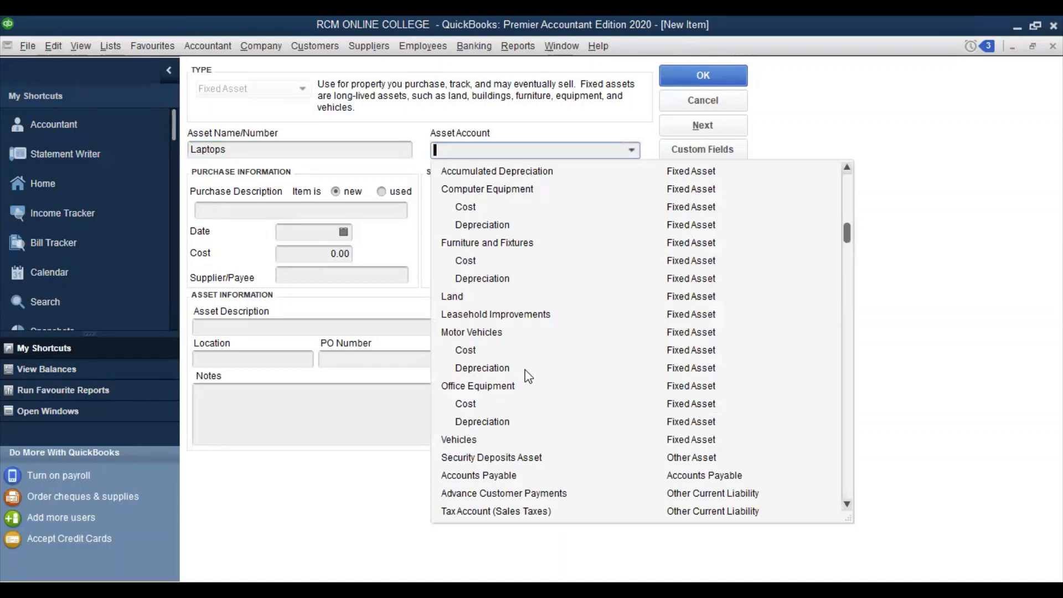
{"action": "left_click", "coordinate": [493, 191]}
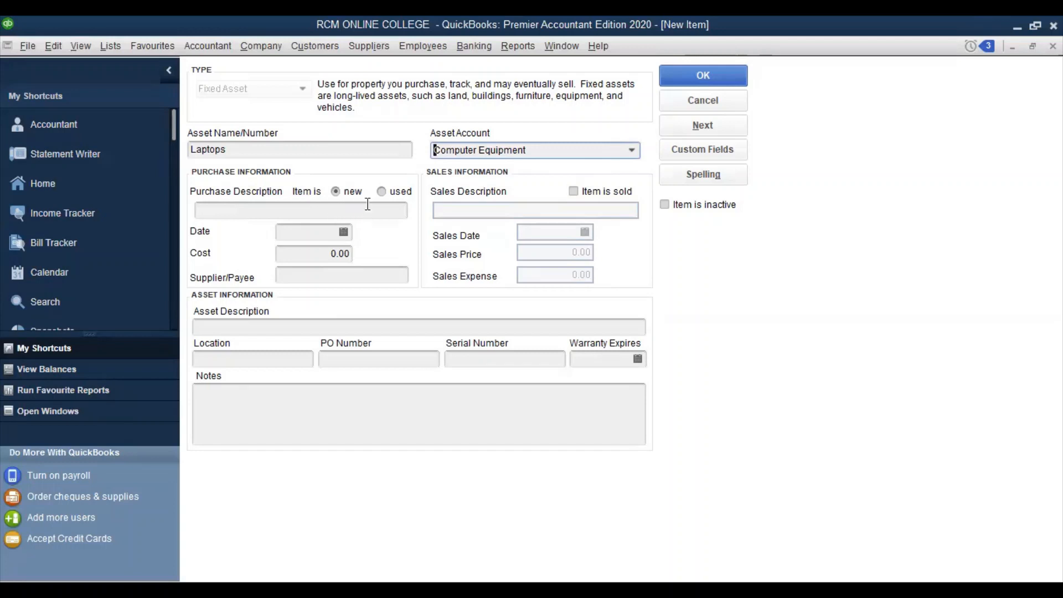
{"action": "left_click", "coordinate": [382, 191]}
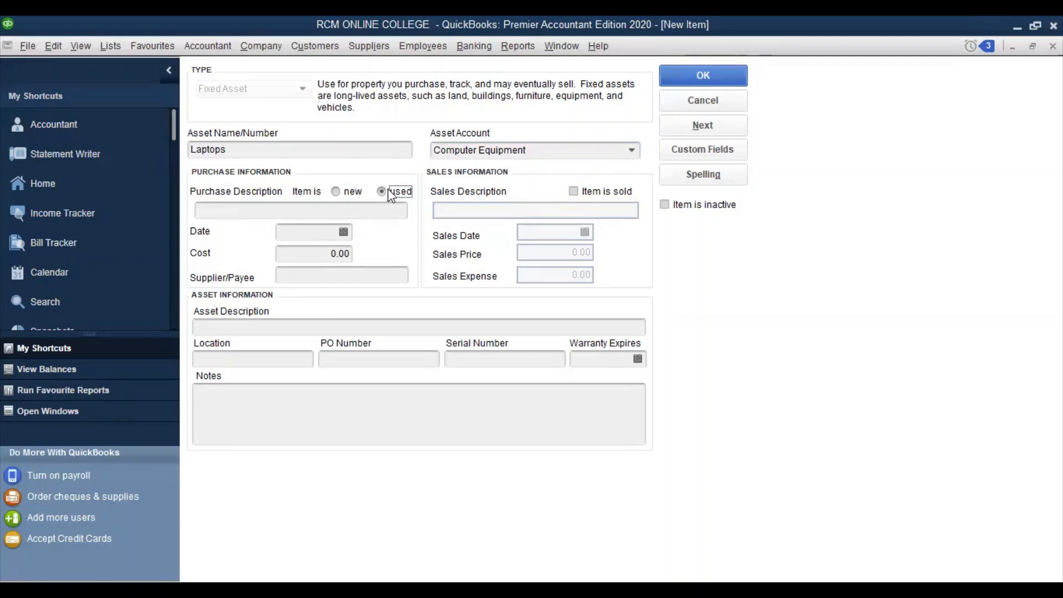
{"action": "left_click", "coordinate": [333, 191]}
{"action": "left_click", "coordinate": [302, 211]}
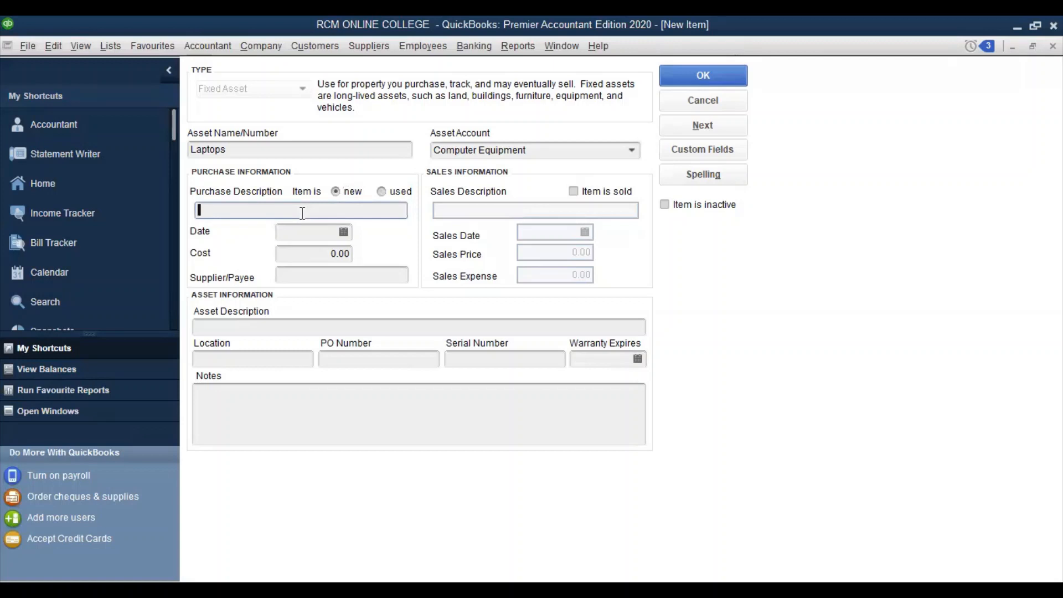
Enter purchase details: Lenovo corei5 laptop, dated 08/15/2023, cost 90,000.00, supplier Laptop Center
{"action": "type", "text": "Lenovo corei5 laptop"}
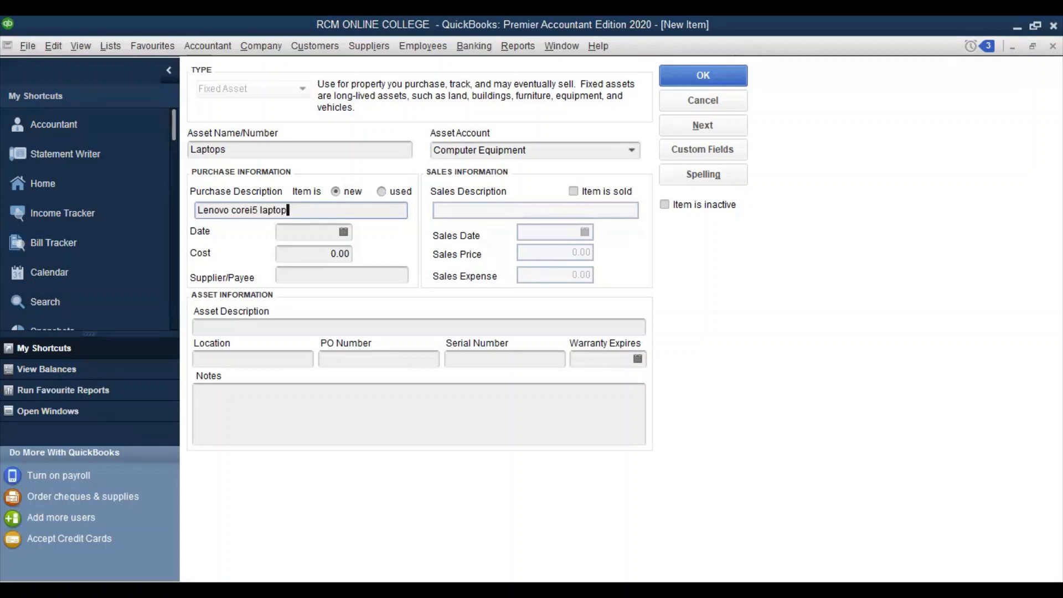
{"action": "left_click", "coordinate": [318, 232]}
{"action": "left_click", "coordinate": [343, 232]}
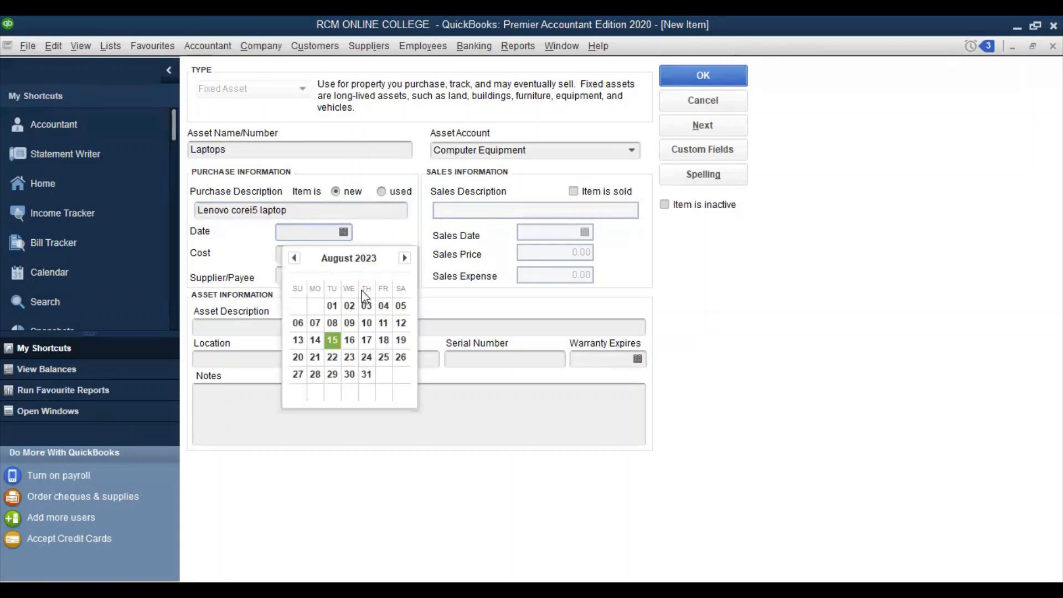
{"action": "left_click", "coordinate": [334, 340]}
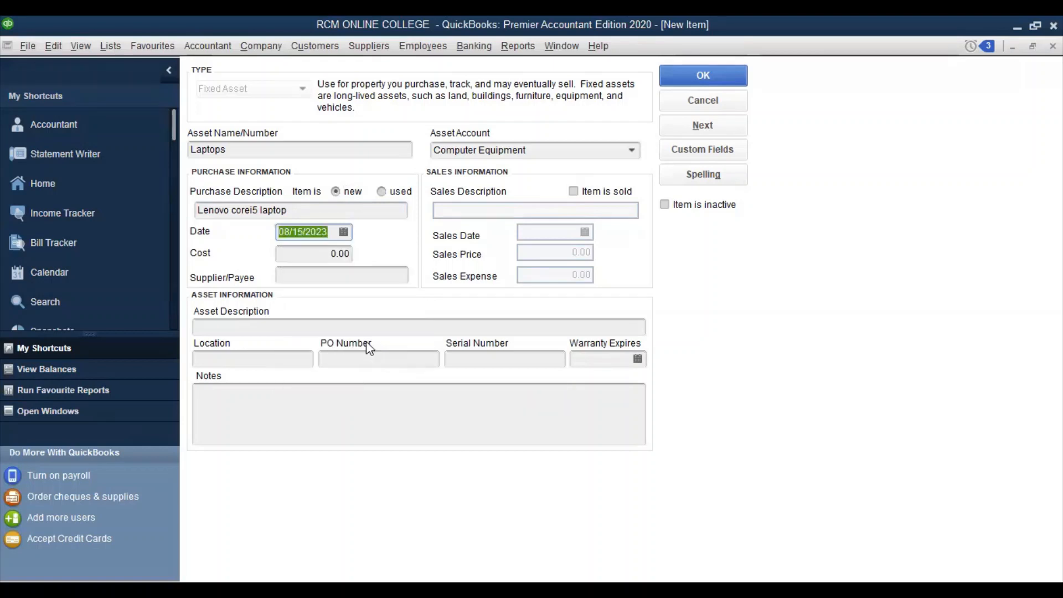
{"action": "left_click", "coordinate": [316, 259]}
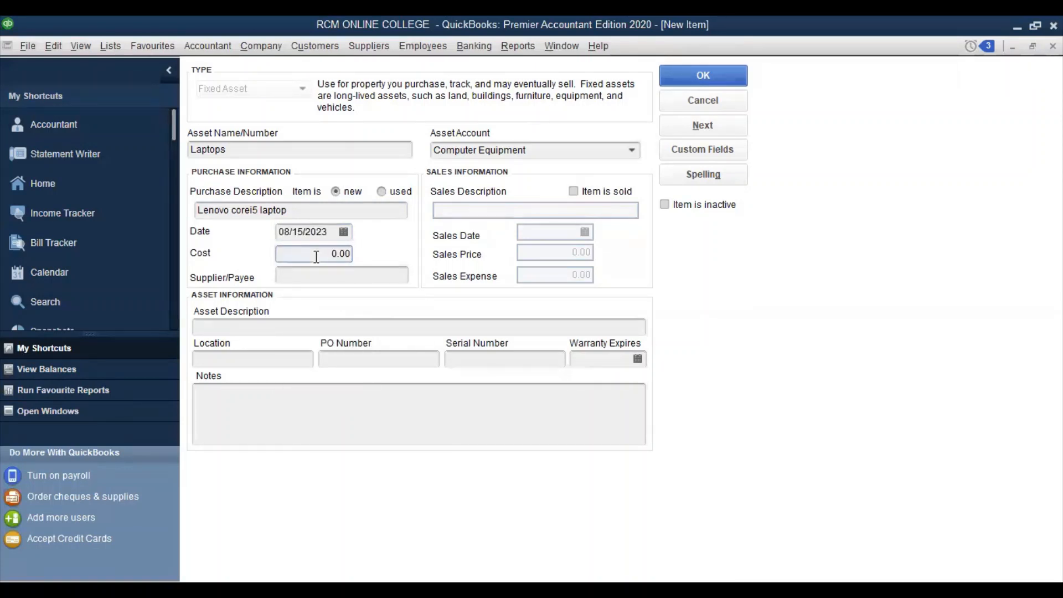
{"action": "type", "text": "9000"}
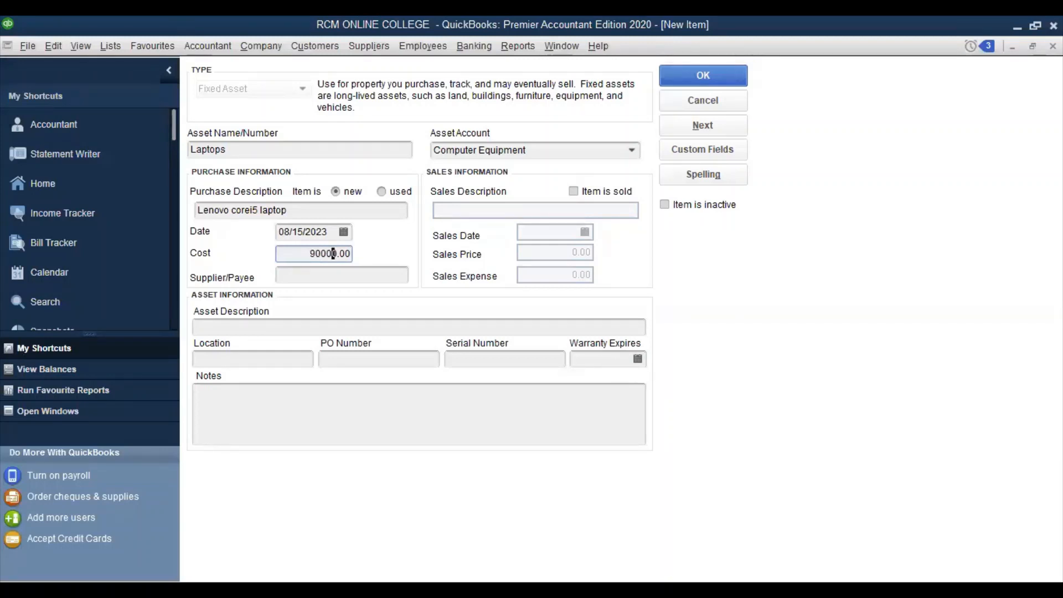
{"action": "left_click", "coordinate": [319, 278]}
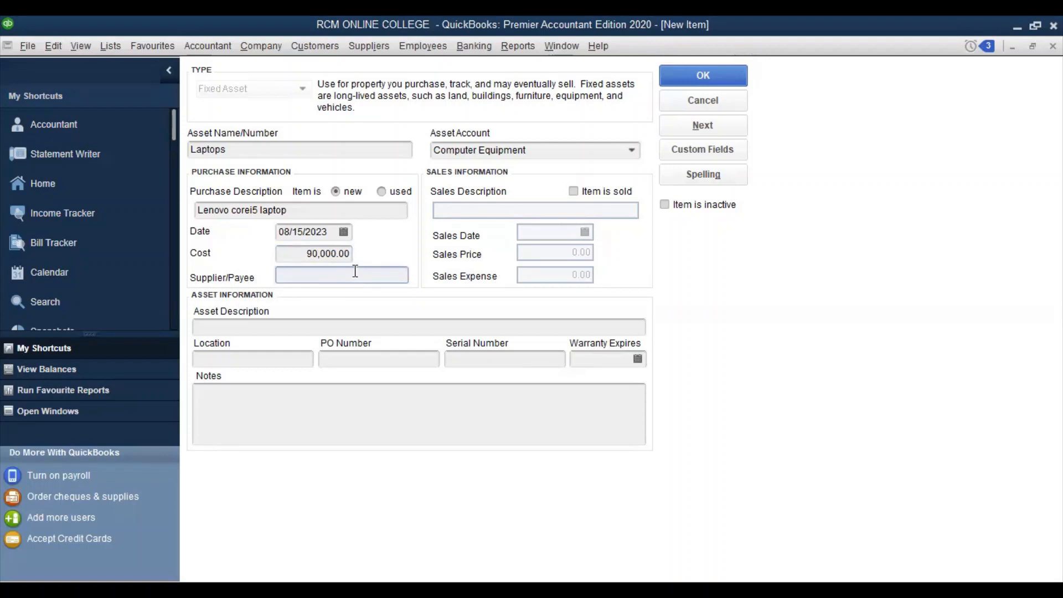
{"action": "type", "text": "Laptop Center"}
{"action": "left_click", "coordinate": [573, 191]}
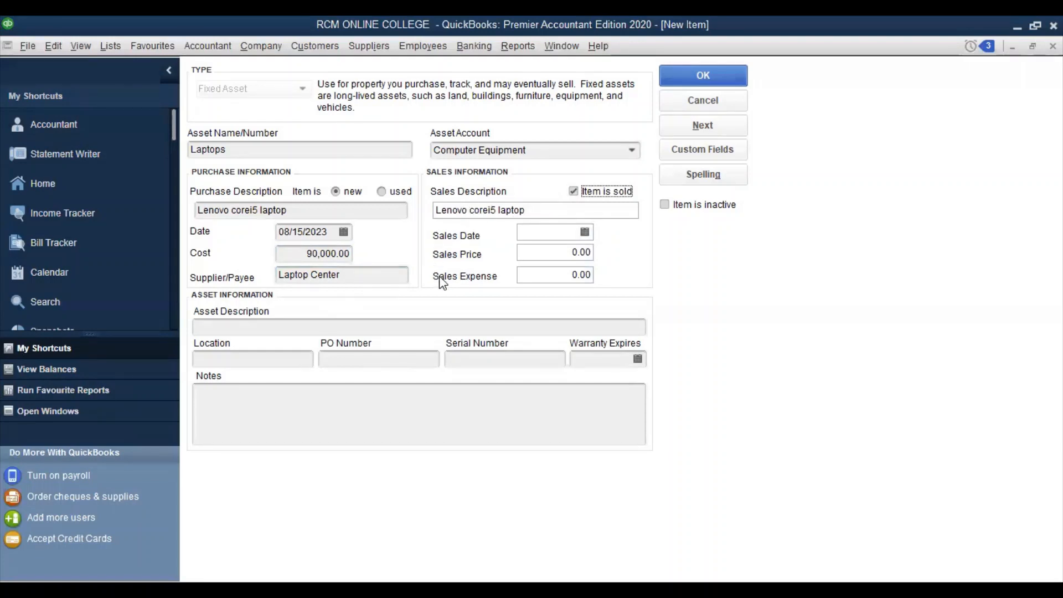
{"action": "left_click", "coordinate": [574, 192]}
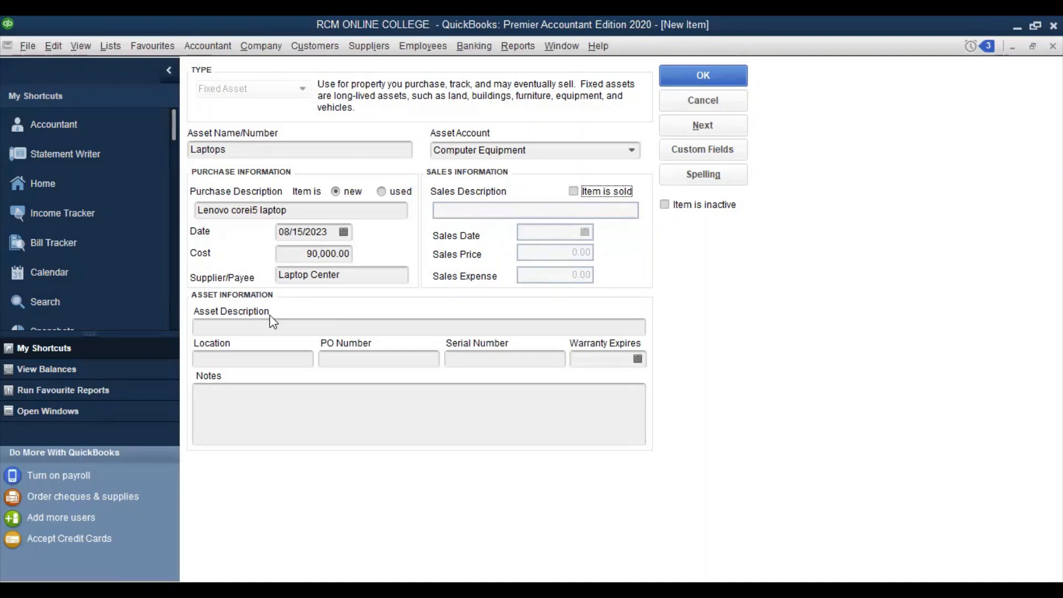
Enter asset info: Black Lenovo Touchpad Corel5, location Directors home, PO 007, serial 85675465
{"action": "left_click", "coordinate": [259, 326]}
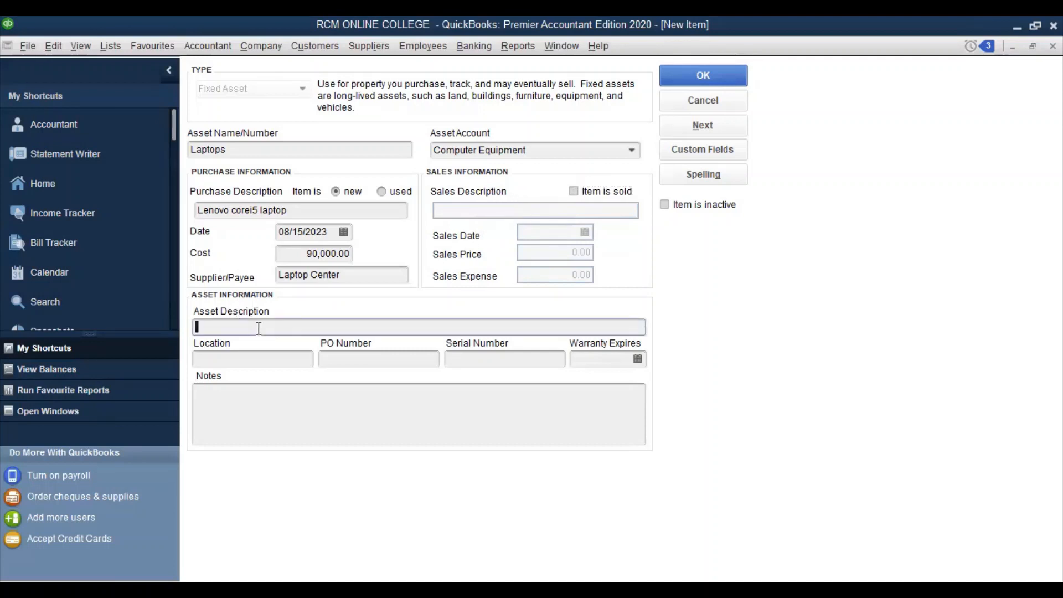
{"action": "type", "text": "Black Lenovo Touchpad Cor"}
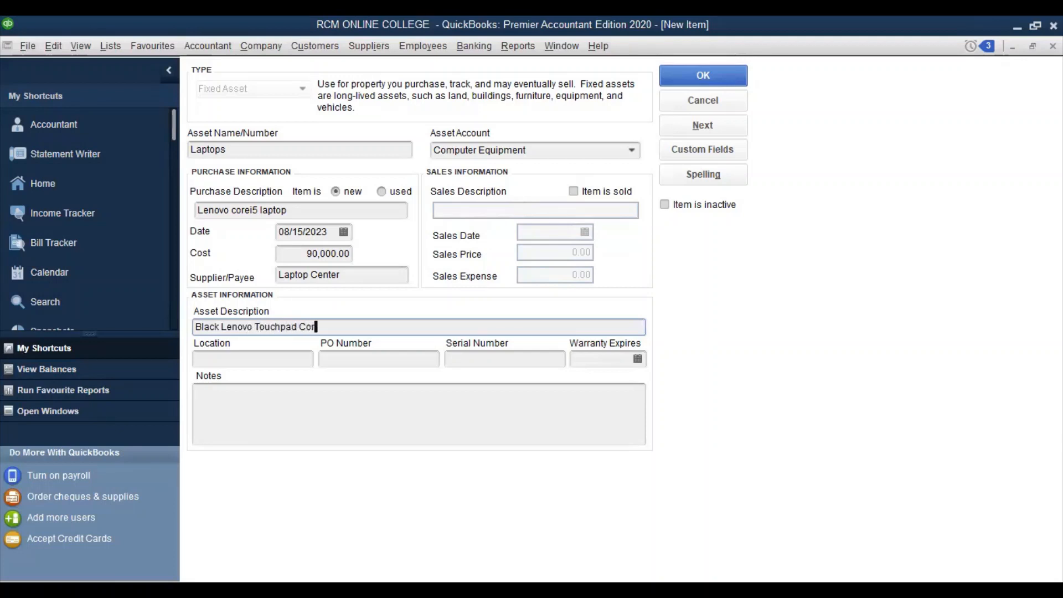
{"action": "type", "text": "el5"}
{"action": "left_click", "coordinate": [249, 361]}
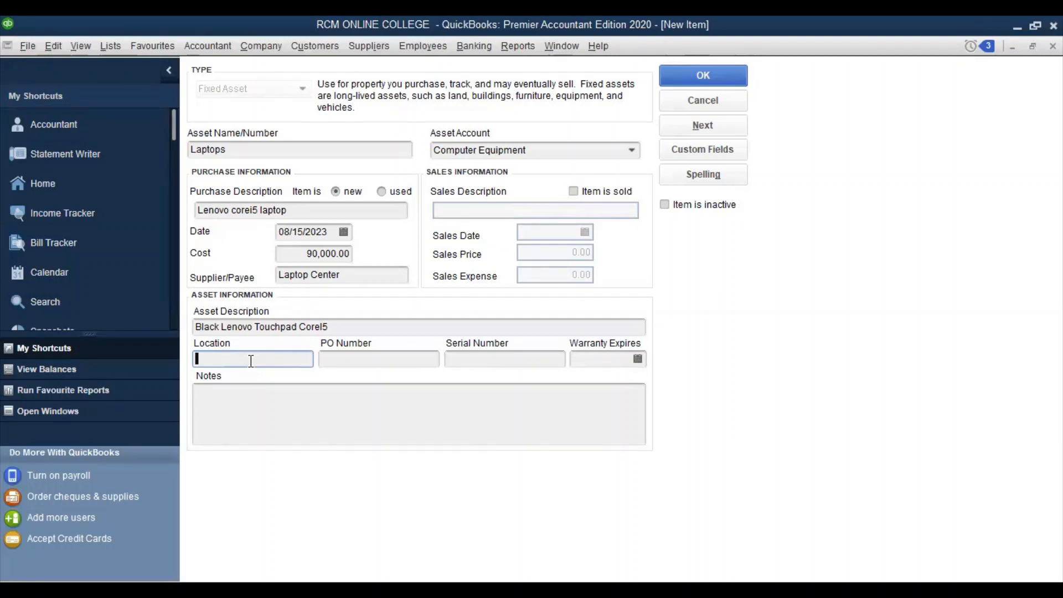
{"action": "type", "text": "Directors home"}
{"action": "left_click", "coordinate": [354, 361]}
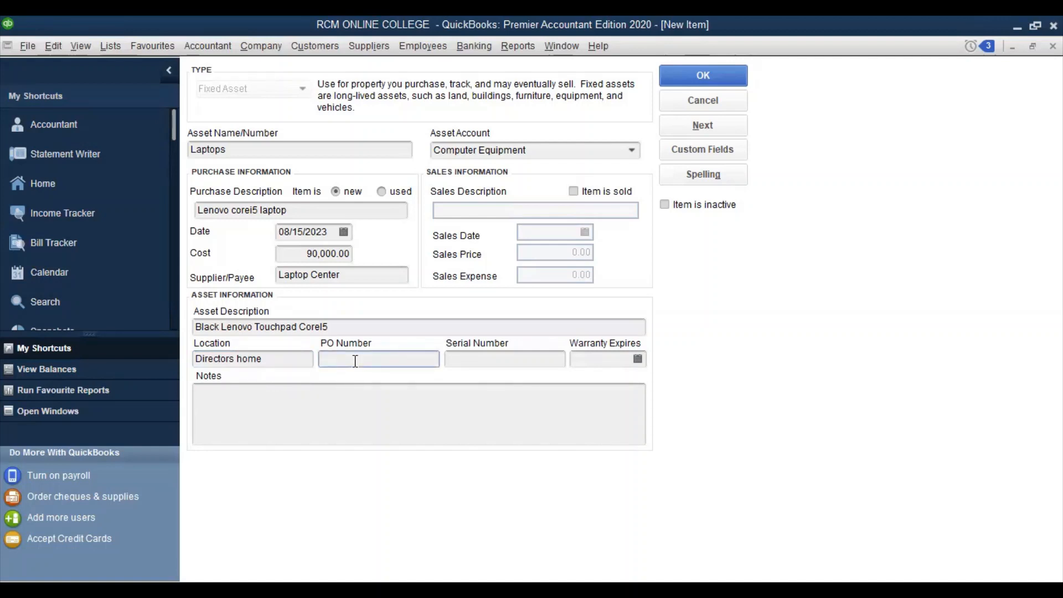
{"action": "type", "text": "007"}
{"action": "left_click", "coordinate": [471, 357]}
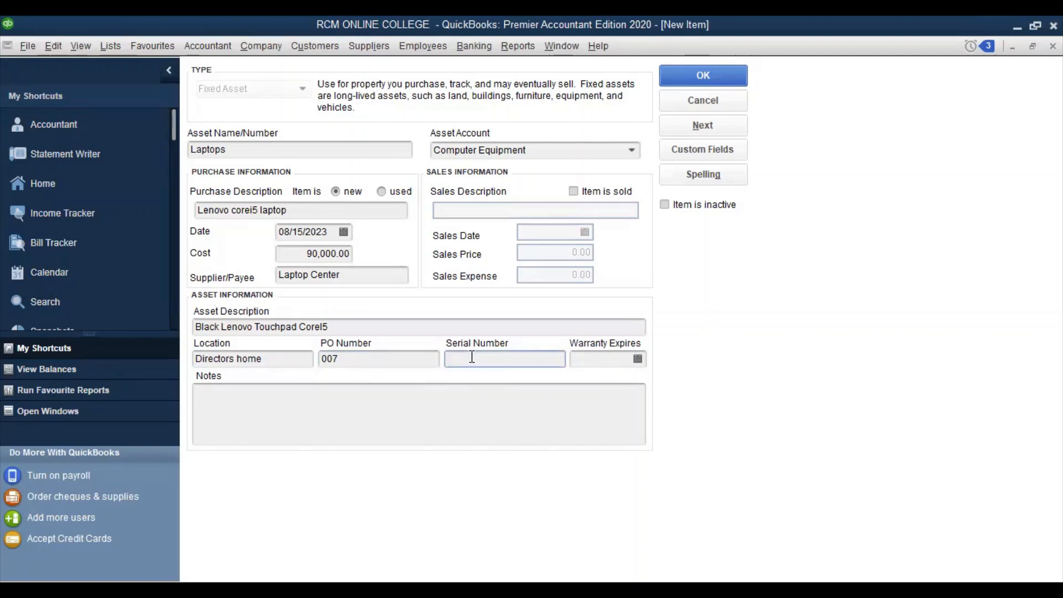
{"action": "type", "text": "85675465"}
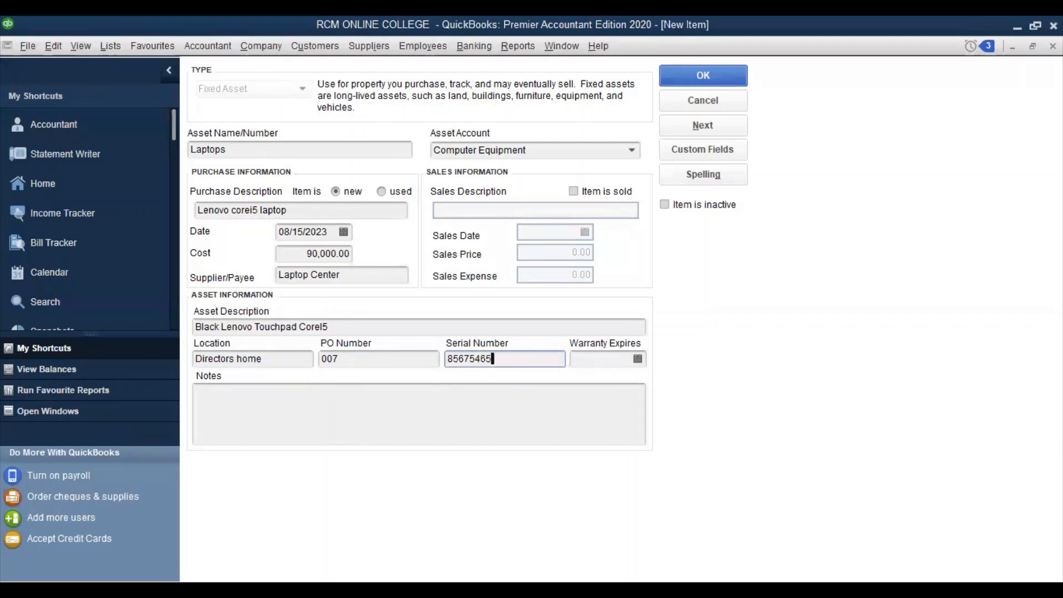
Set the warranty expiry to 08/31/2023 and save the Laptops asset
{"action": "left_click", "coordinate": [582, 360]}
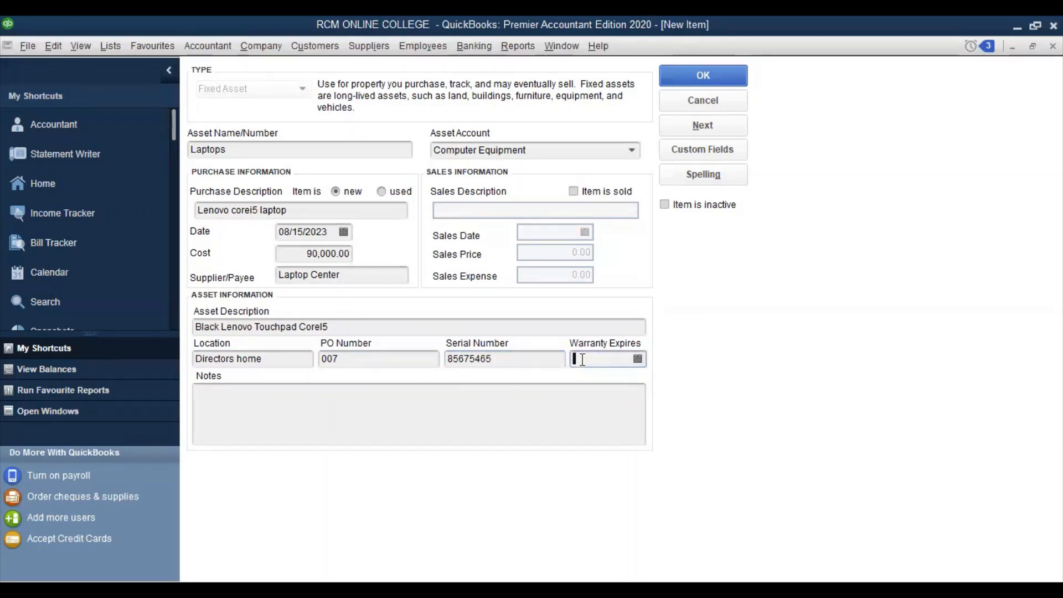
{"action": "left_click", "coordinate": [638, 359]}
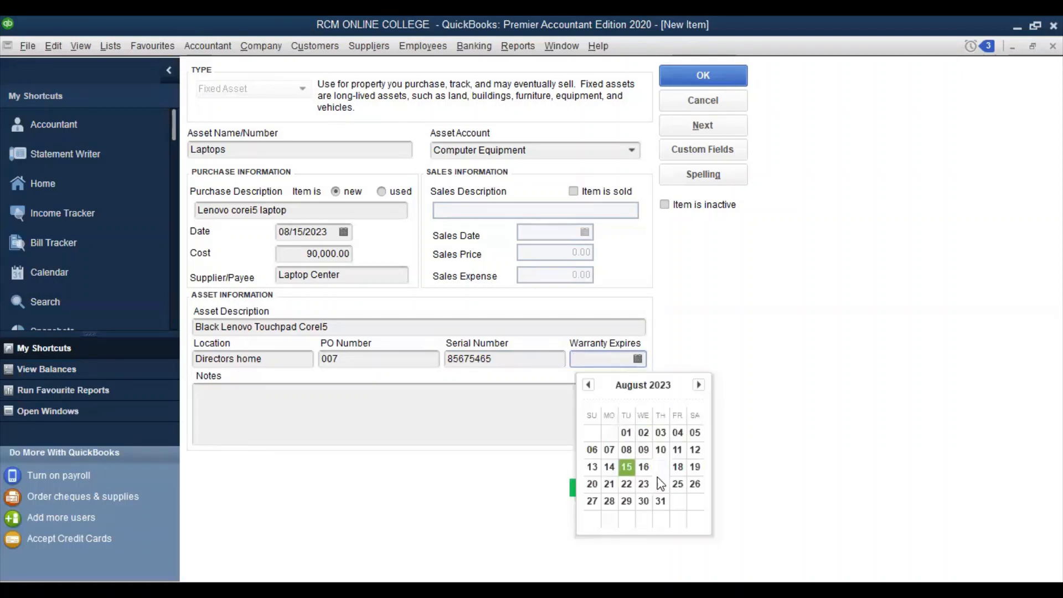
{"action": "left_click", "coordinate": [659, 498]}
{"action": "left_click", "coordinate": [660, 500]}
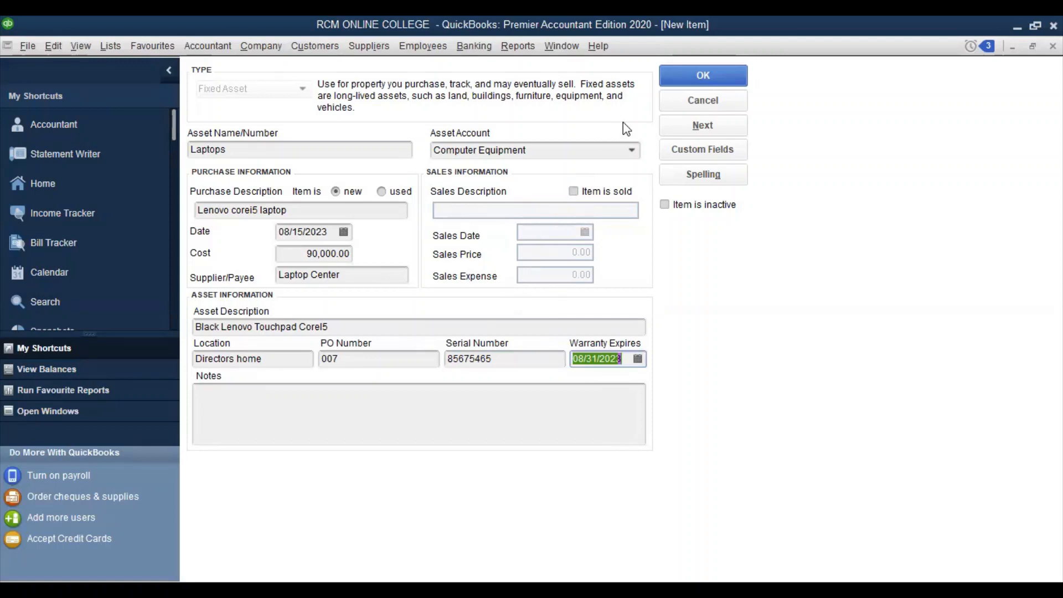
{"action": "left_click", "coordinate": [669, 74]}
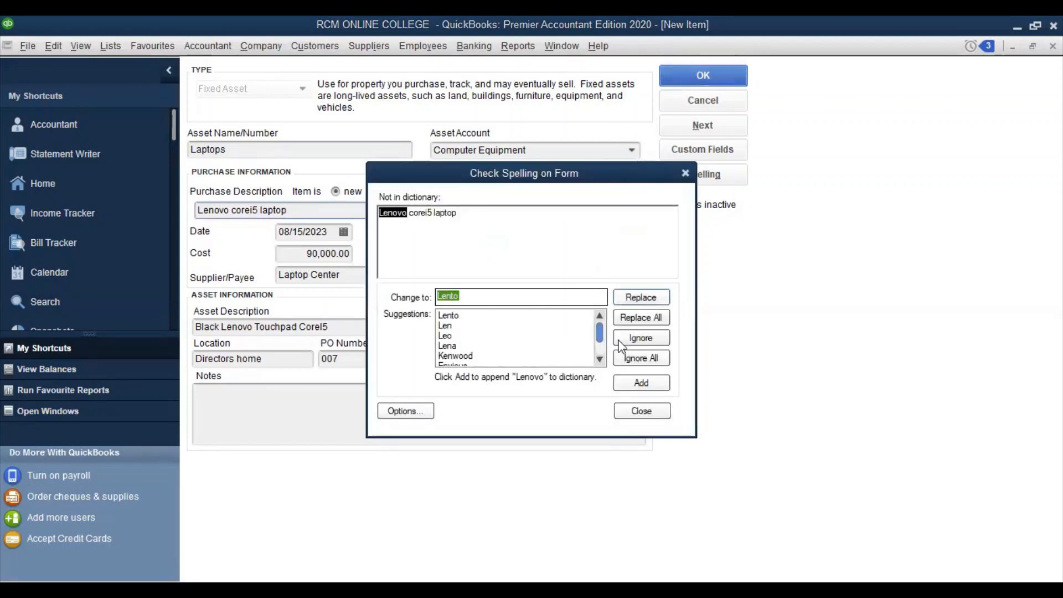
Keep Lenovo and Touchpad as spelled to finish saving Laptops, then open the list's context menu
{"action": "left_click", "coordinate": [645, 358]}
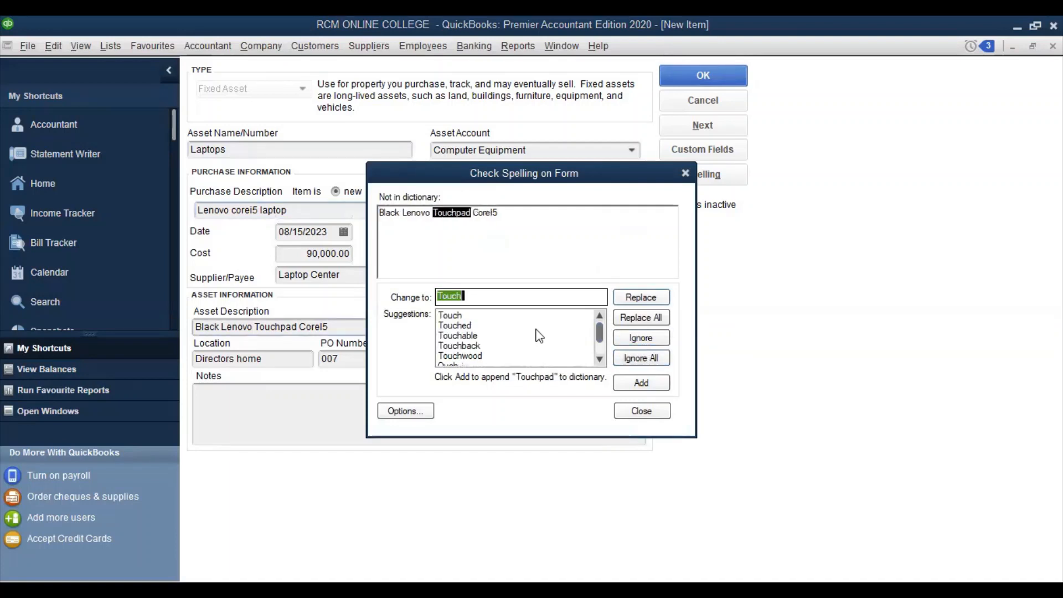
{"action": "left_click", "coordinate": [645, 354]}
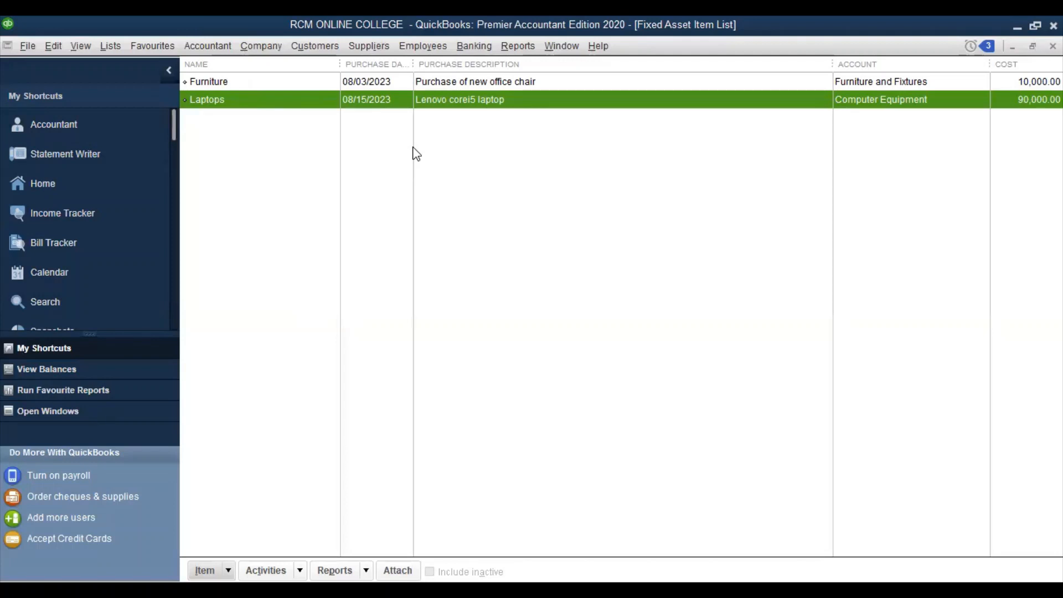
{"action": "left_click", "coordinate": [284, 83]}
{"action": "left_click", "coordinate": [292, 100]}
{"action": "left_click", "coordinate": [310, 152]}
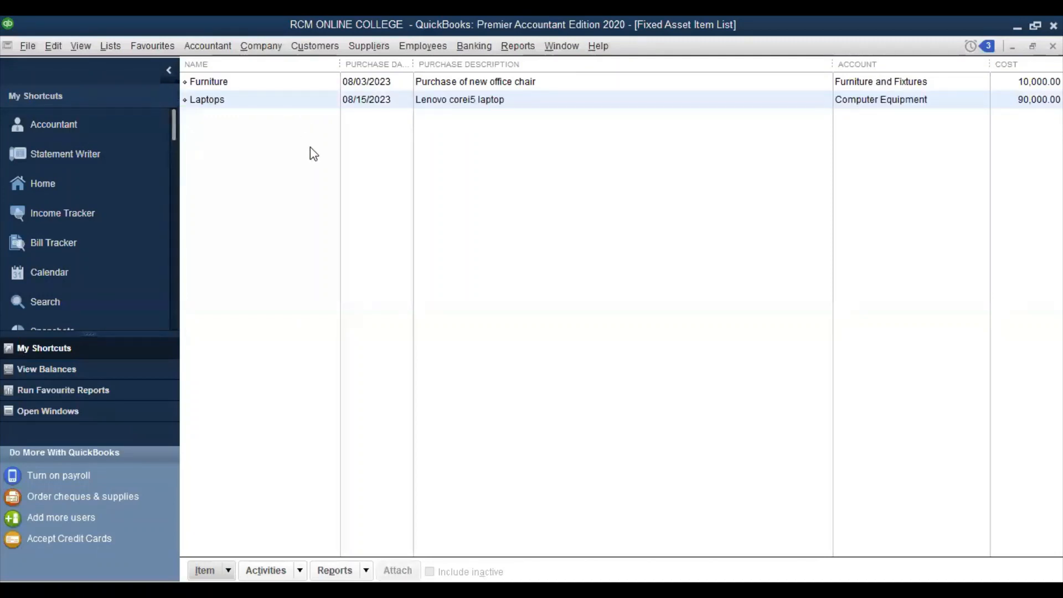
{"action": "right_click", "coordinate": [310, 147]}
Create a new asset named Motor vehicle in the Motor Vehicles account, described as Black Range Rover
{"action": "left_click", "coordinate": [341, 194]}
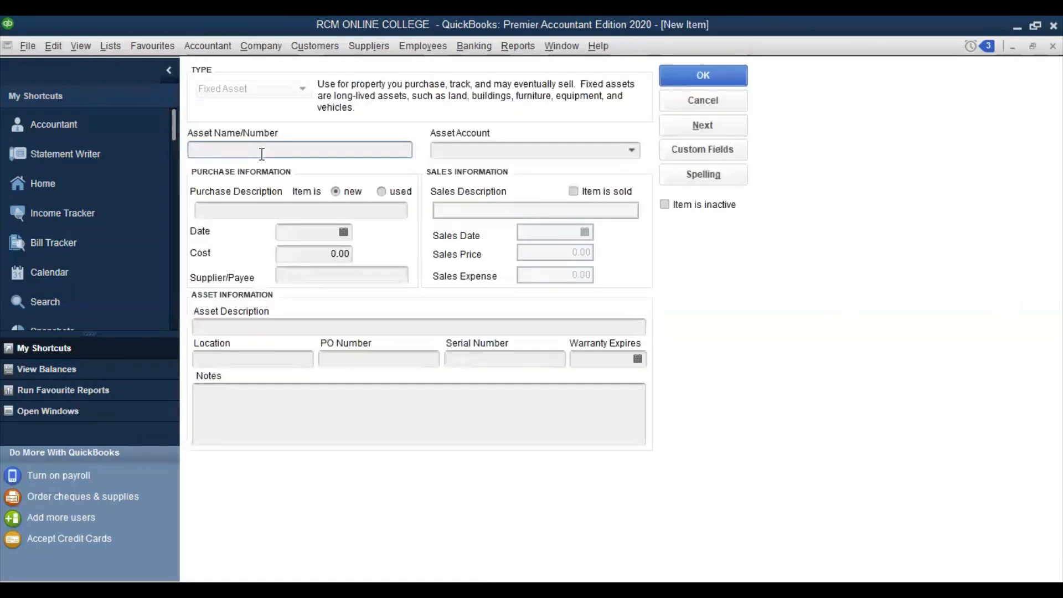
{"action": "type", "text": "Motor vehicle"}
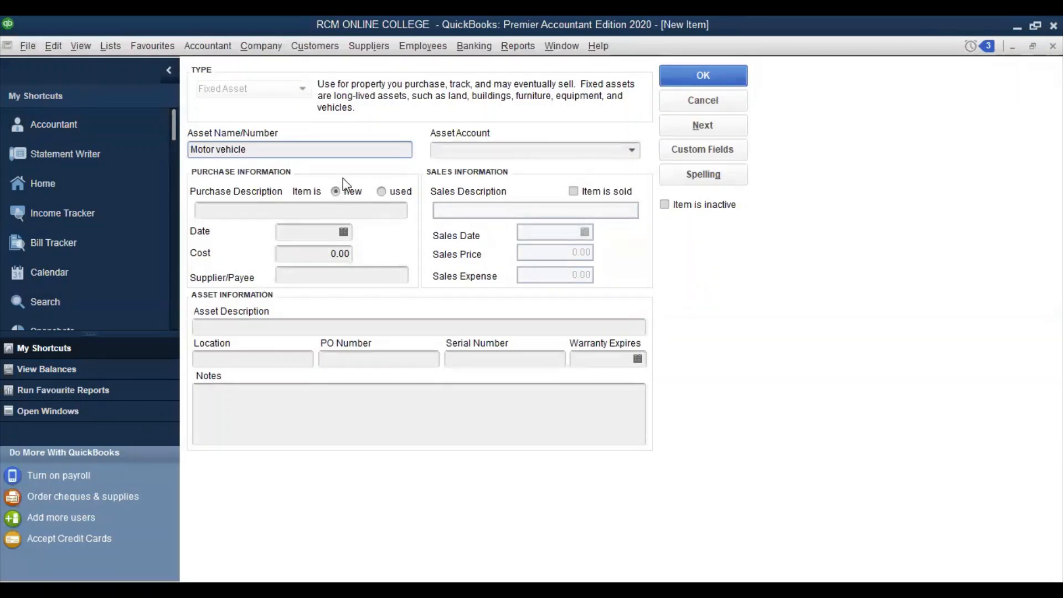
{"action": "left_click", "coordinate": [626, 156]}
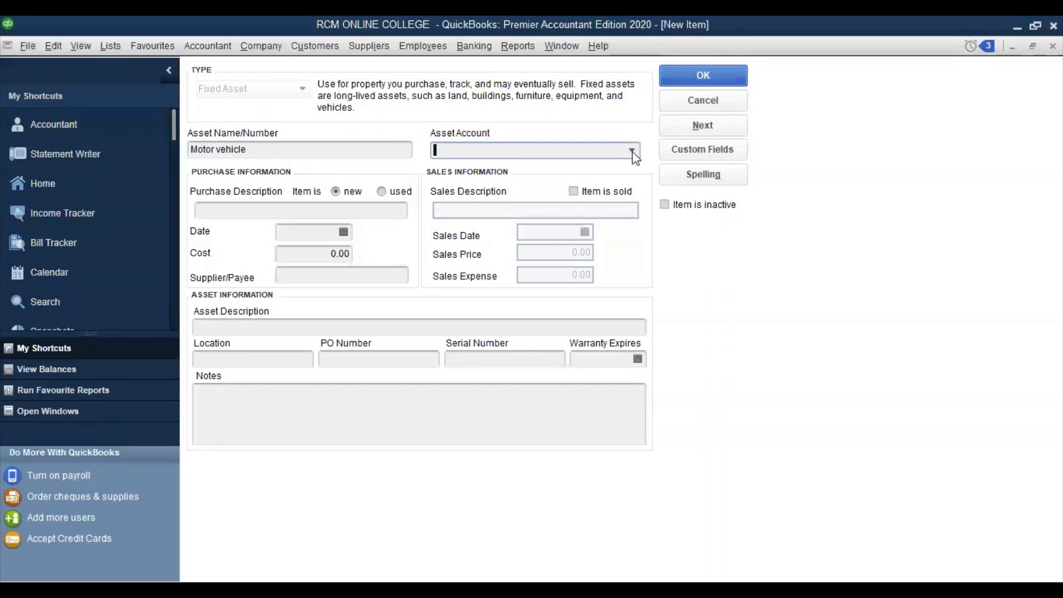
{"action": "left_click", "coordinate": [631, 150]}
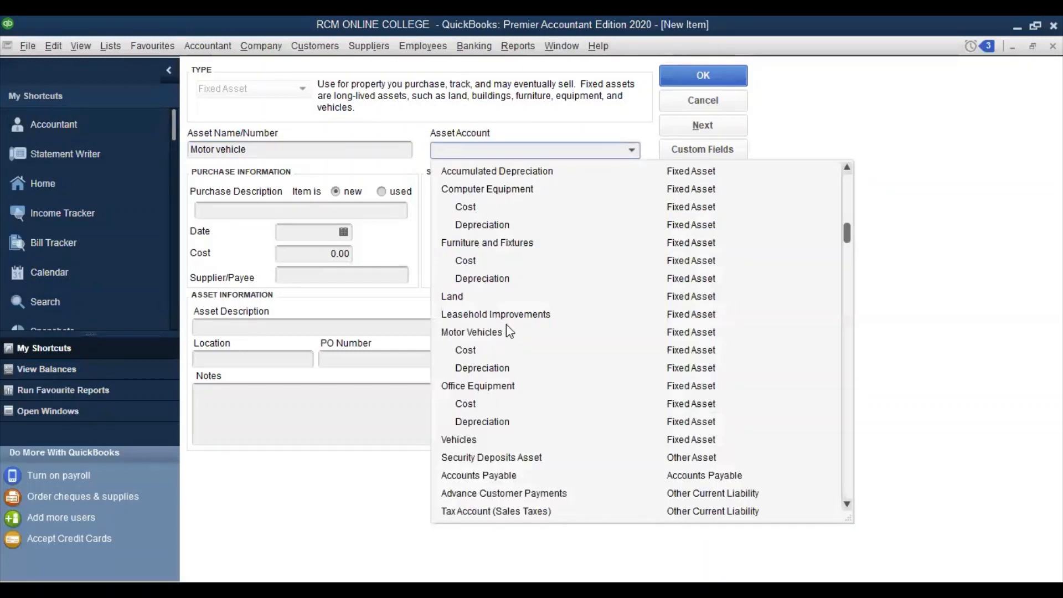
{"action": "left_click", "coordinate": [474, 334]}
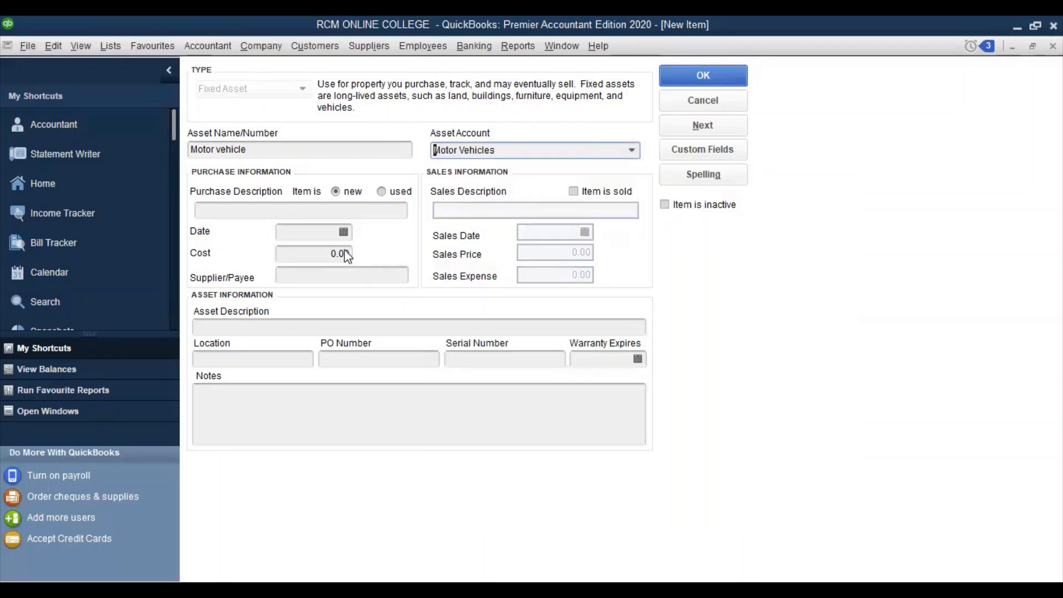
{"action": "left_click", "coordinate": [254, 207]}
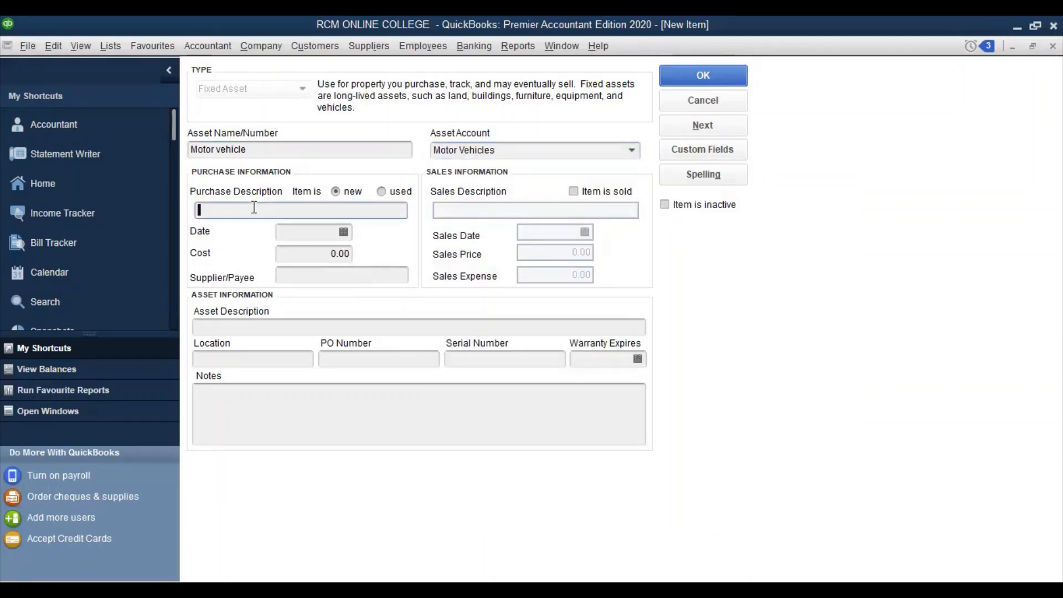
{"action": "type", "text": "Black Range Rover"}
Enter purchase date 08/15/2023, cost 50,000,000.00 and supplier Germany for the Motor vehicle
{"action": "left_click", "coordinate": [295, 233]}
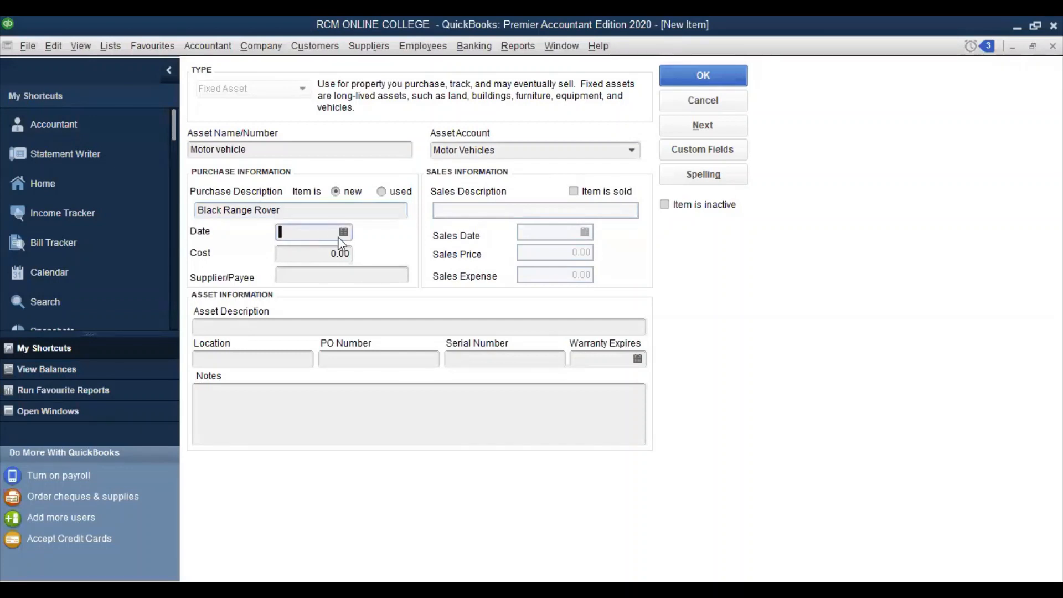
{"action": "left_click", "coordinate": [342, 233]}
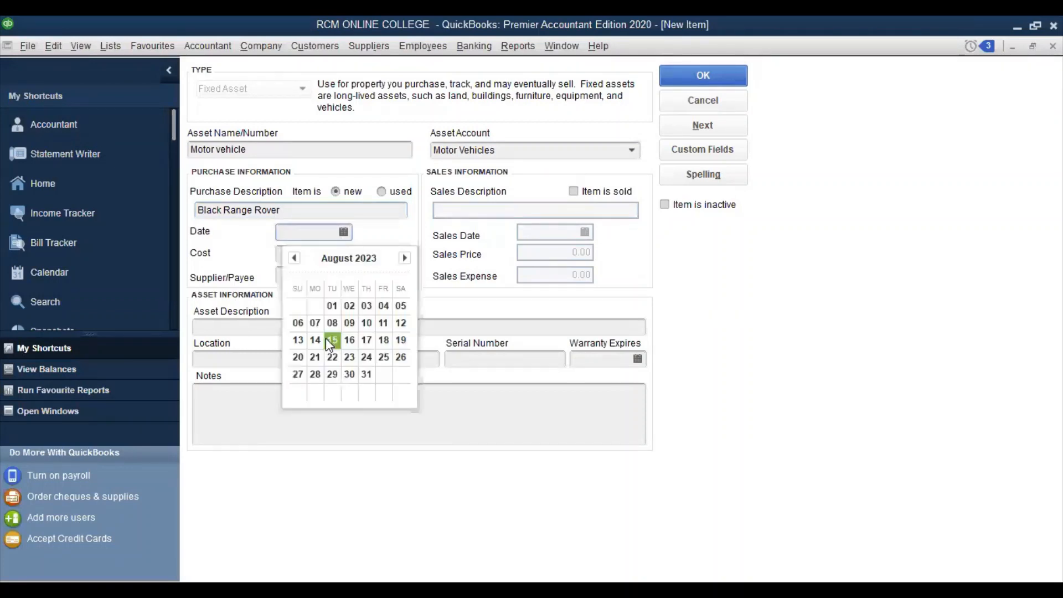
{"action": "left_click", "coordinate": [326, 337]}
{"action": "left_click", "coordinate": [312, 254]}
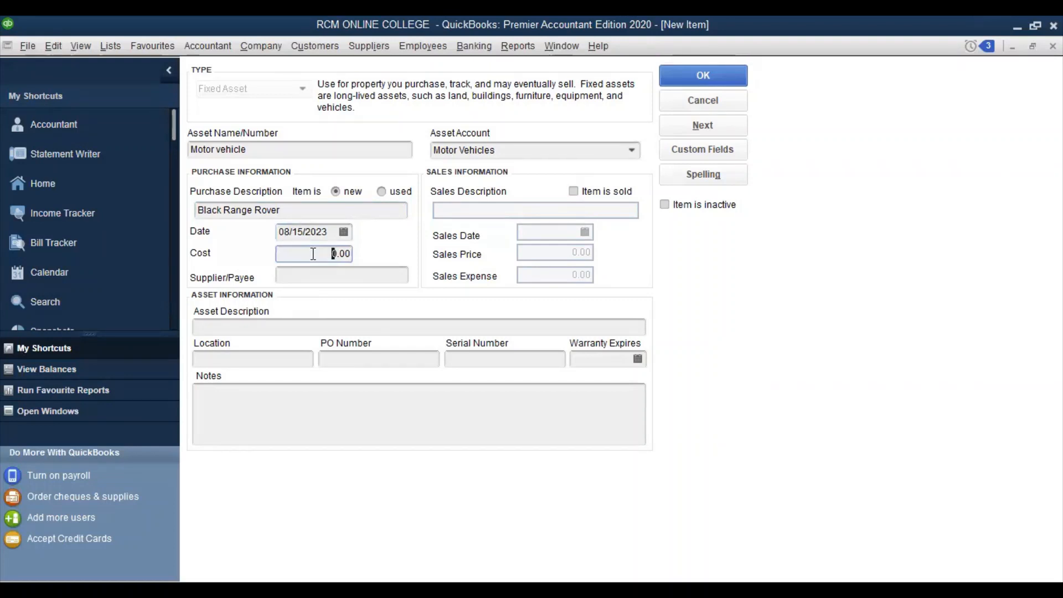
{"action": "type", "text": "5000000"}
{"action": "left_click", "coordinate": [316, 276]}
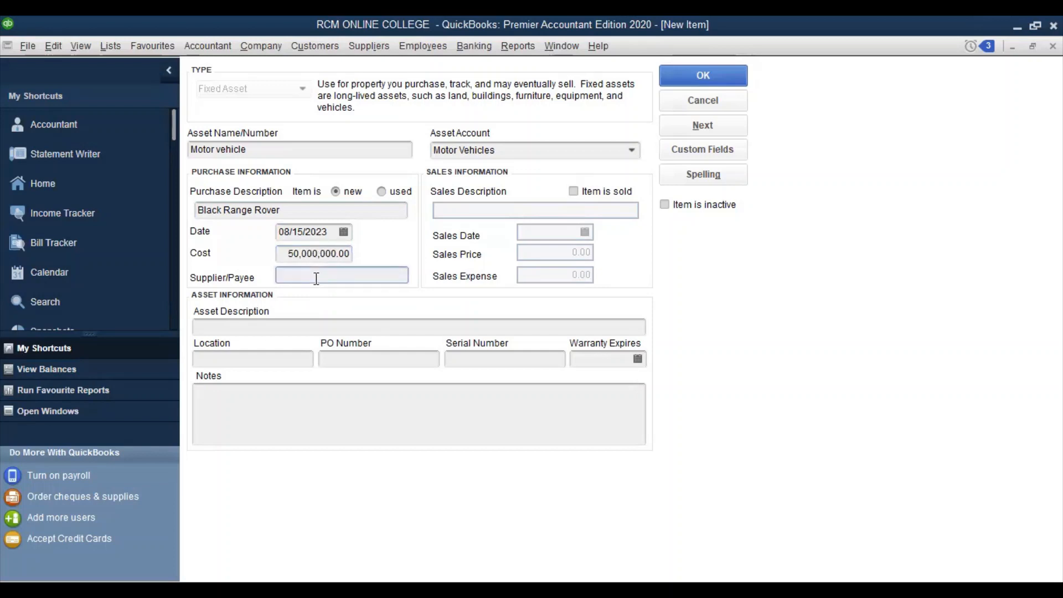
{"action": "type", "text": "Germany"}
Describe the asset as Four wheel German Black Range Rover, located at Business premises
{"action": "left_click", "coordinate": [256, 328]}
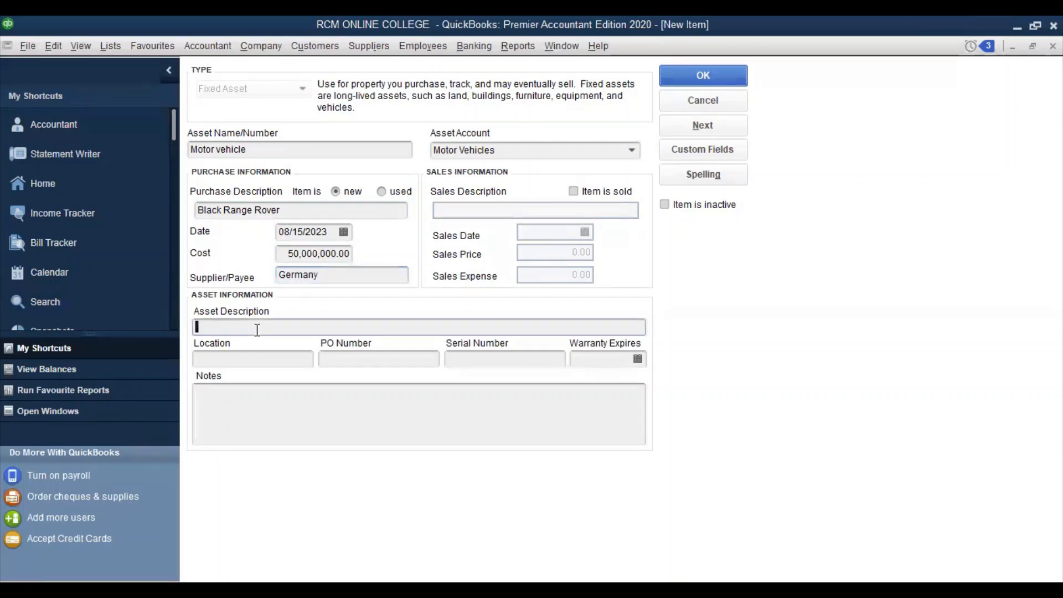
{"action": "type", "text": "Four"}
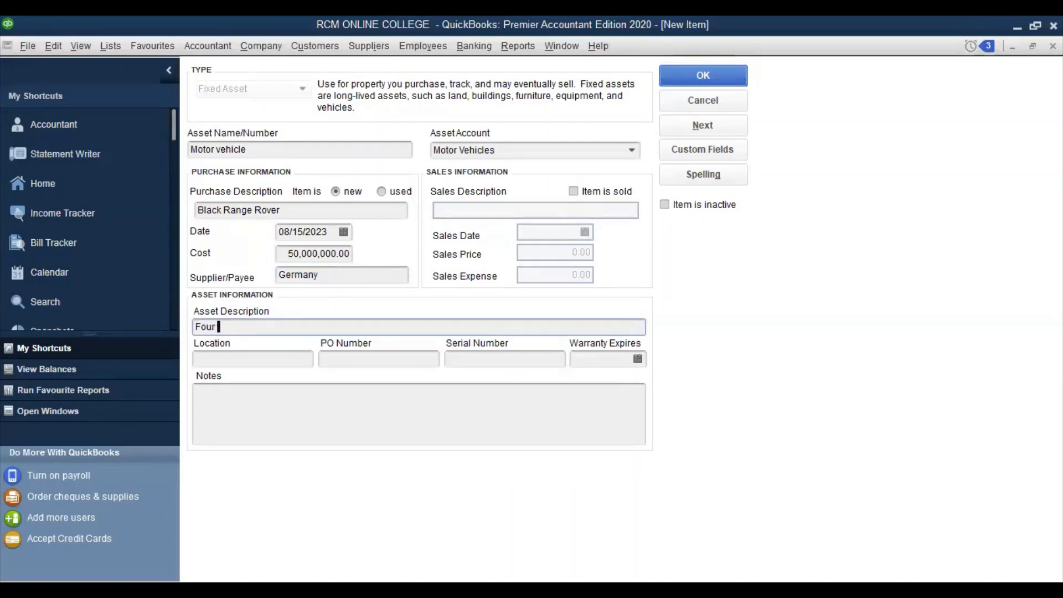
{"action": "type", "text": " wheel German Black"}
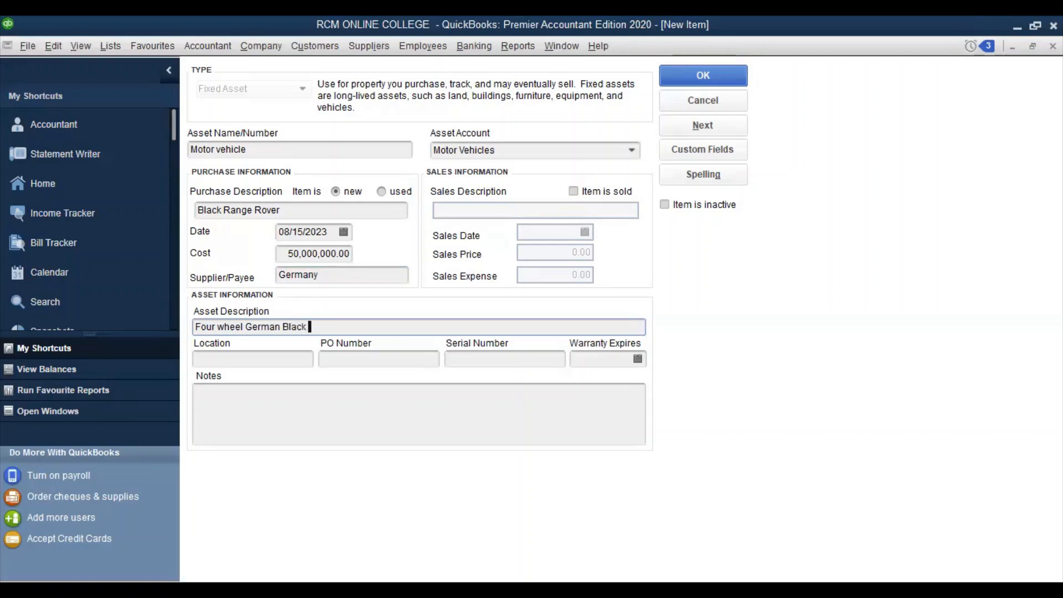
{"action": "type", "text": " Range Rover"}
{"action": "left_click", "coordinate": [247, 361]}
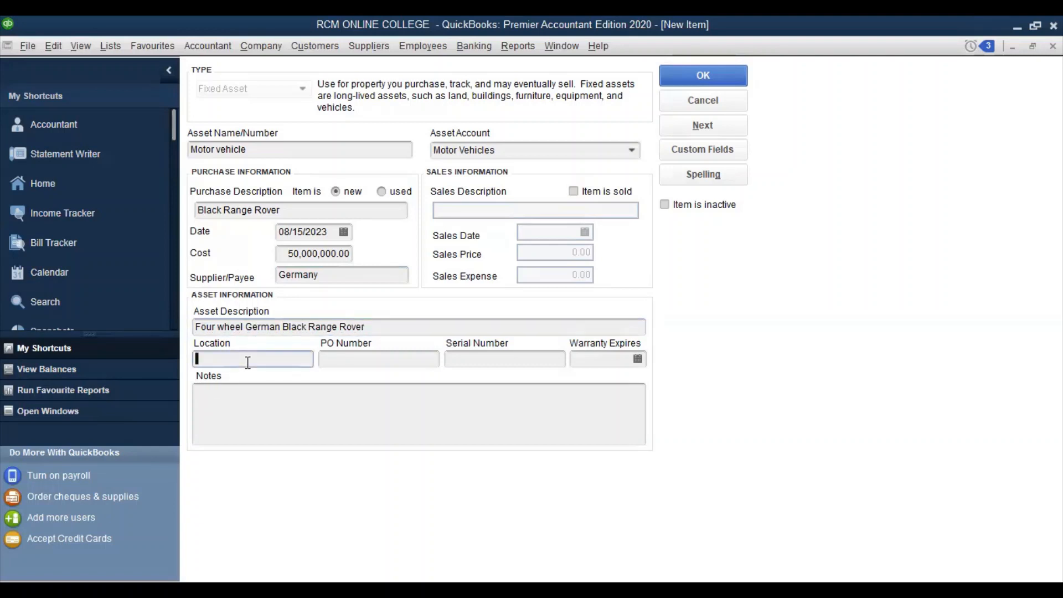
{"action": "type", "text": "Business premisess"}
{"action": "key", "text": "BackSpace"}
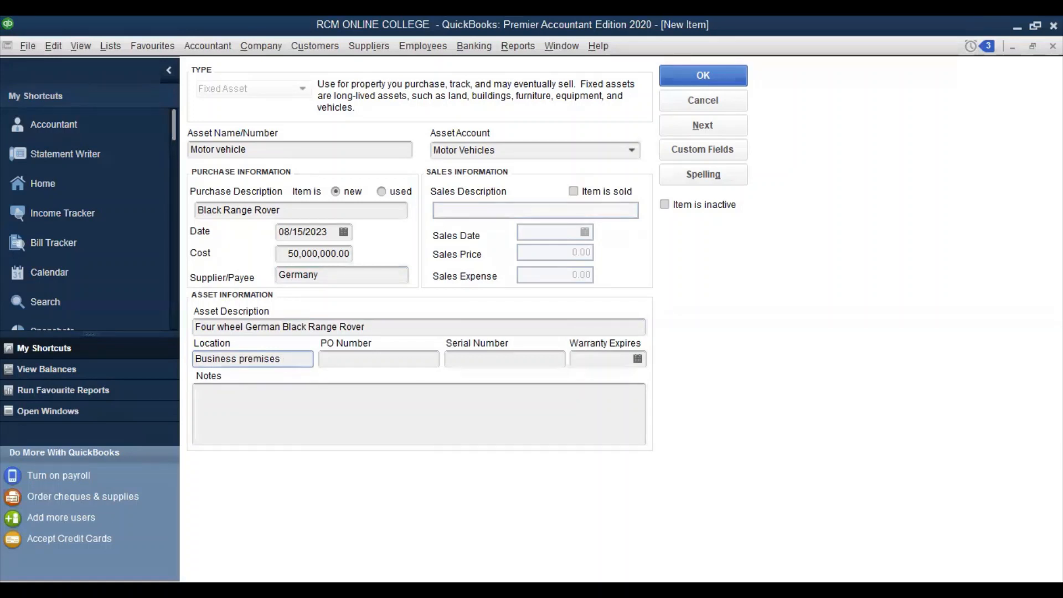
Enter PO number 009, serial number 432574 and warranty expiry 08/31/2023
{"action": "left_click", "coordinate": [354, 364]}
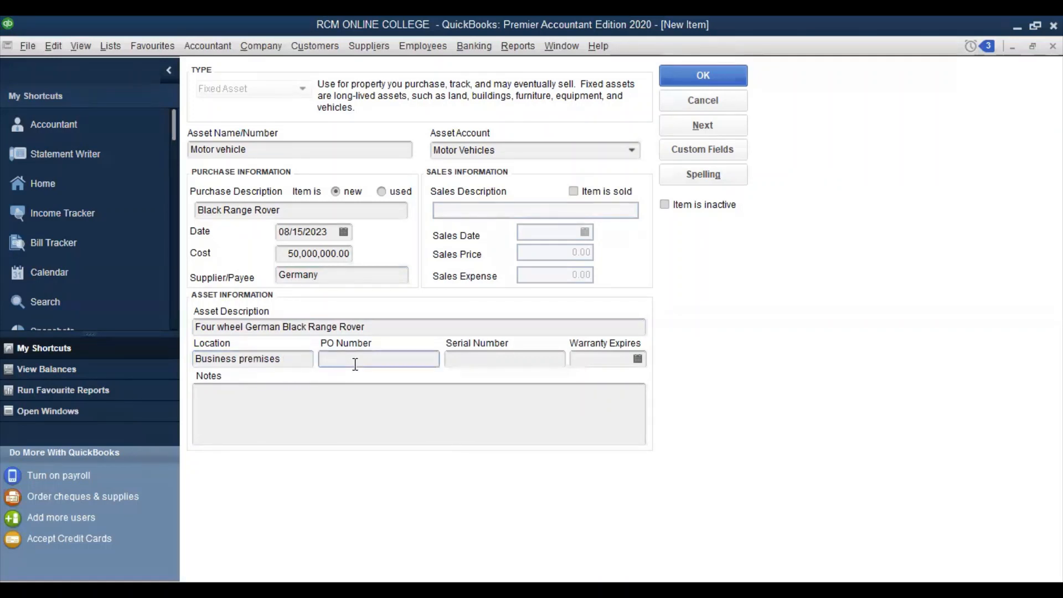
{"action": "type", "text": "09"}
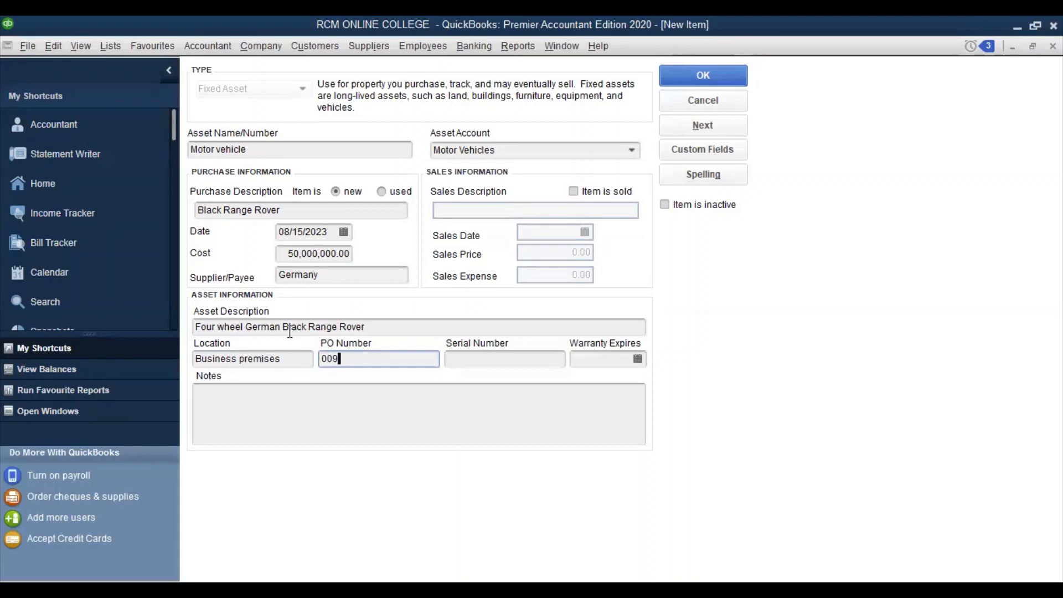
{"action": "left_click", "coordinate": [466, 359]}
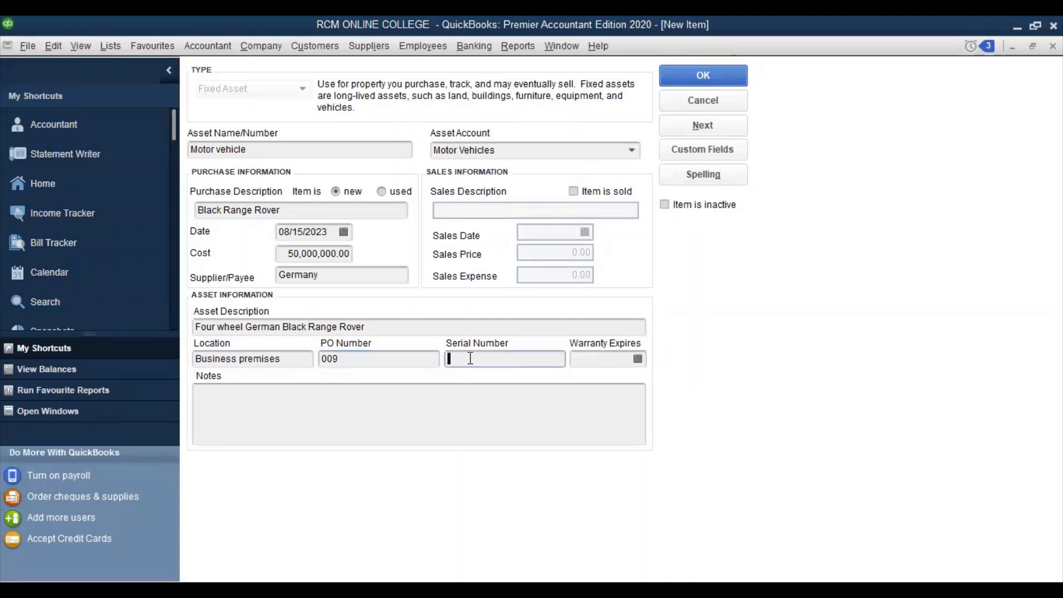
{"action": "type", "text": "432574"}
{"action": "left_click", "coordinate": [627, 358]}
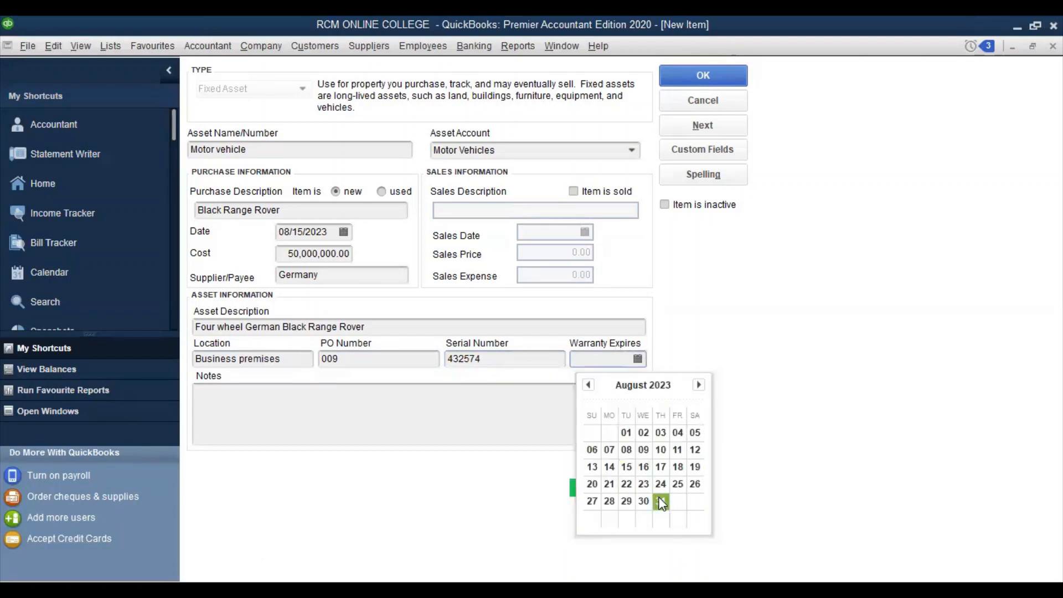
{"action": "left_click", "coordinate": [661, 501]}
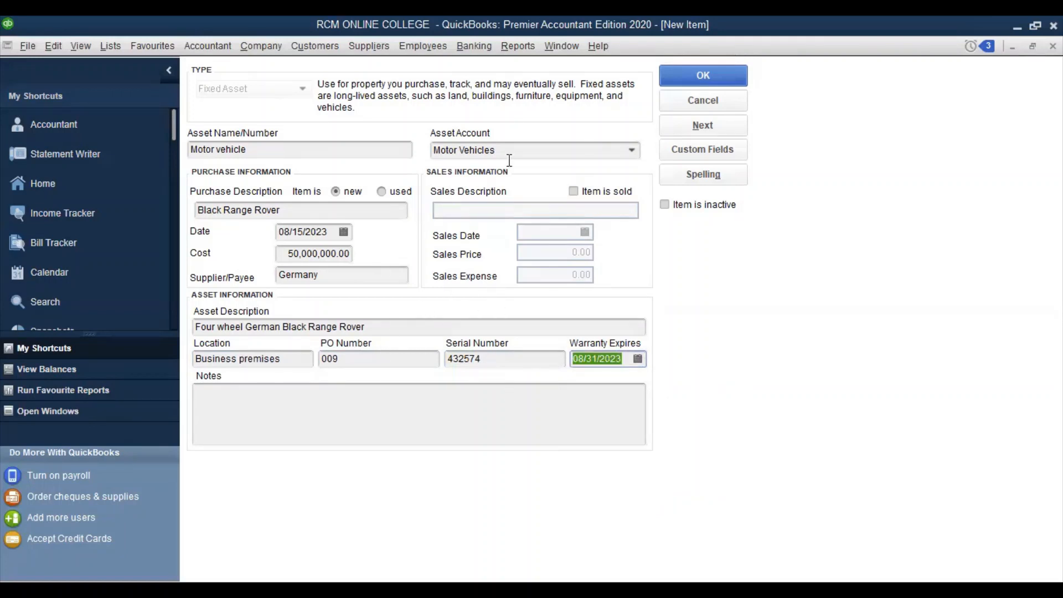
Save the Motor vehicle asset at 50,000,000.00 and open the Reports menu
{"action": "left_click", "coordinate": [699, 77]}
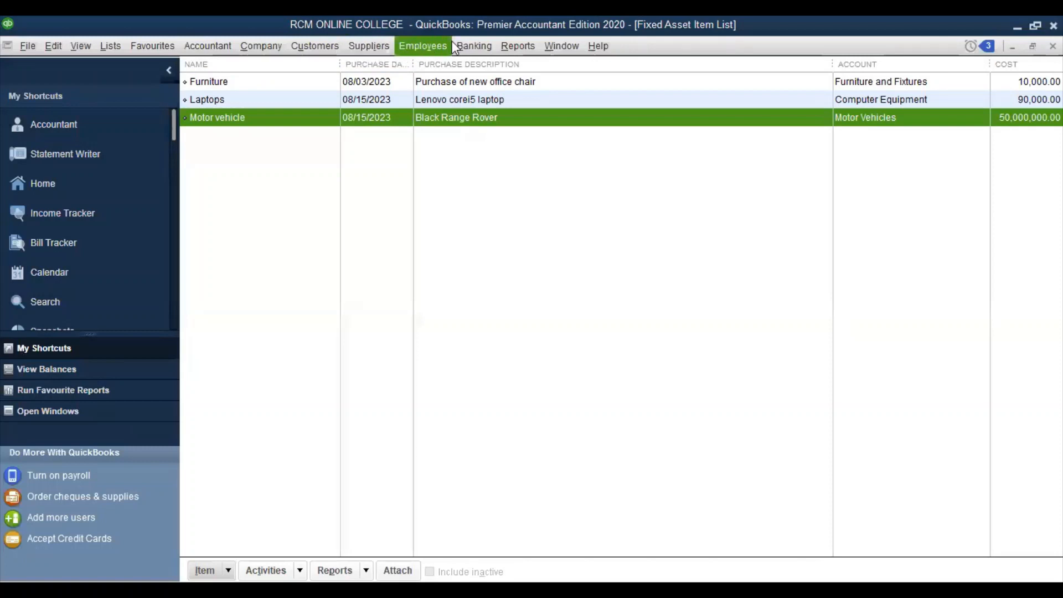
{"action": "left_click", "coordinate": [521, 45]}
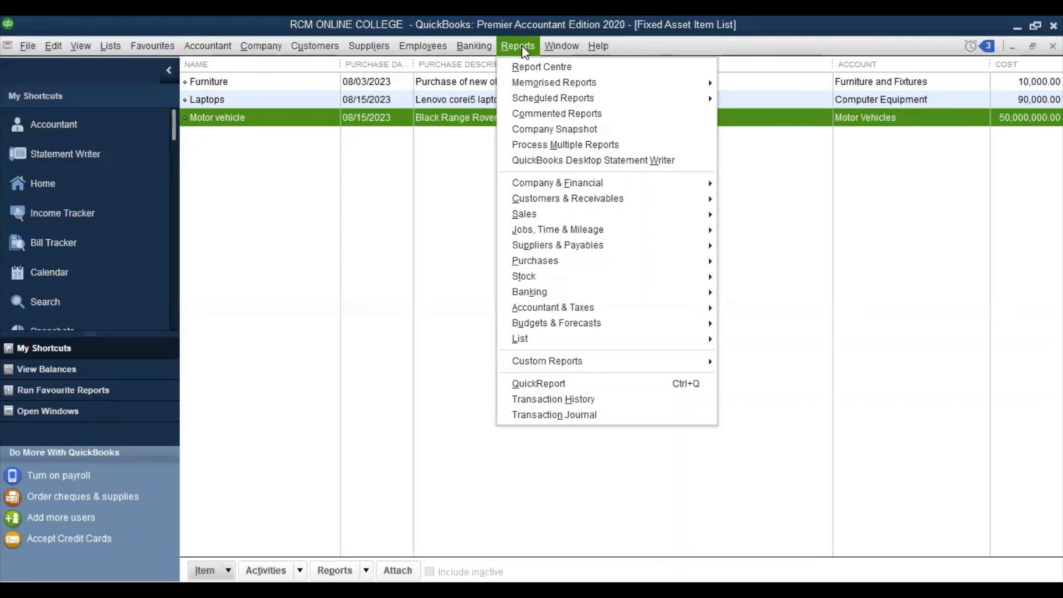
Open the Company Snapshot from the Reports menu
{"action": "left_click", "coordinate": [565, 127]}
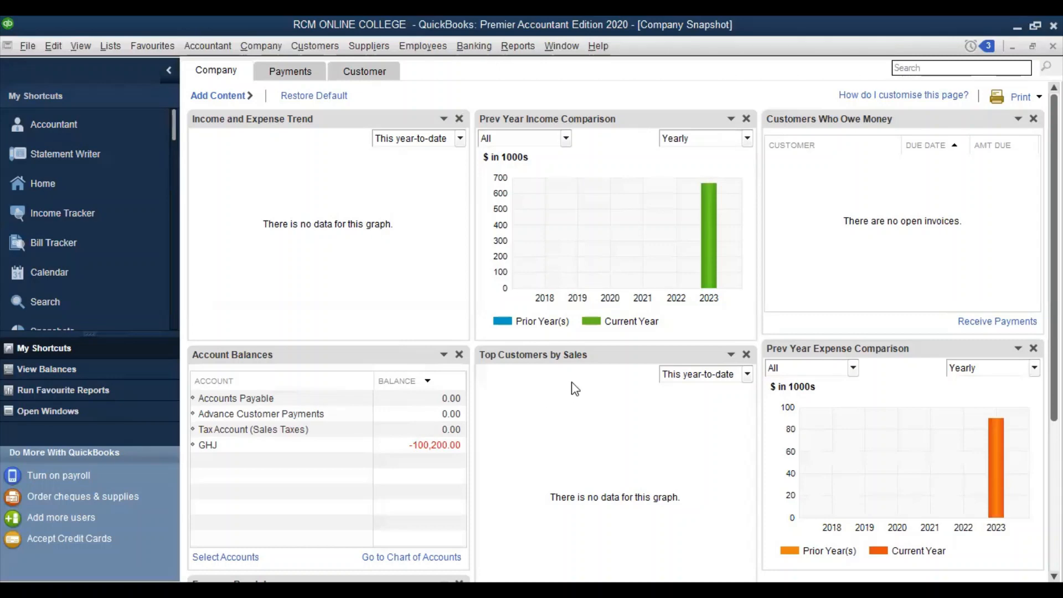
{"action": "scroll", "coordinate": [599, 380], "scroll_direction": "down", "scroll_amount": 2}
{"action": "scroll", "coordinate": [602, 380], "scroll_direction": "down", "scroll_amount": 2}
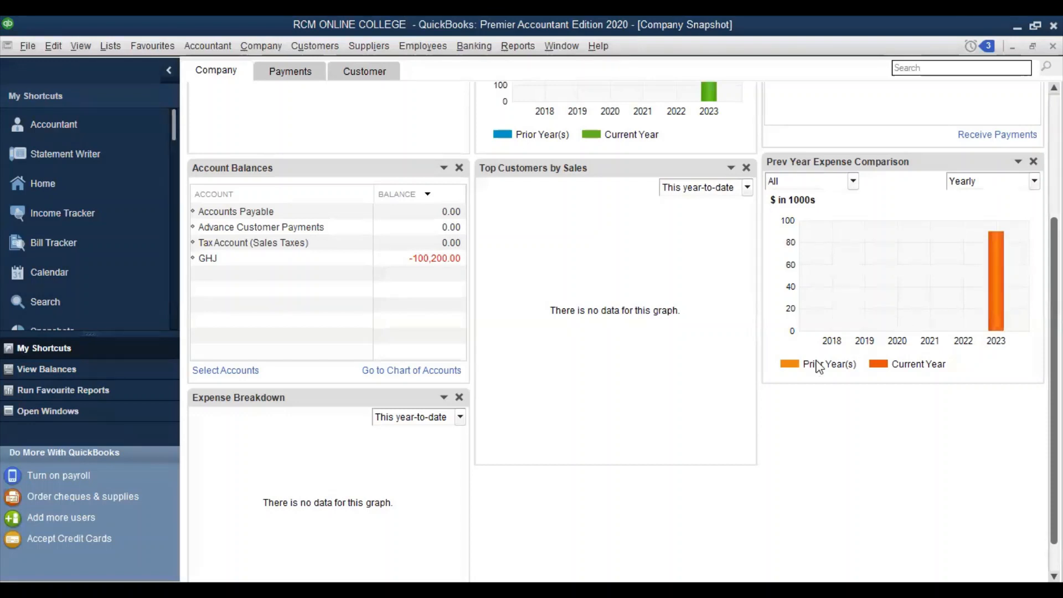
{"action": "scroll", "coordinate": [781, 376], "scroll_direction": "down", "scroll_amount": 1}
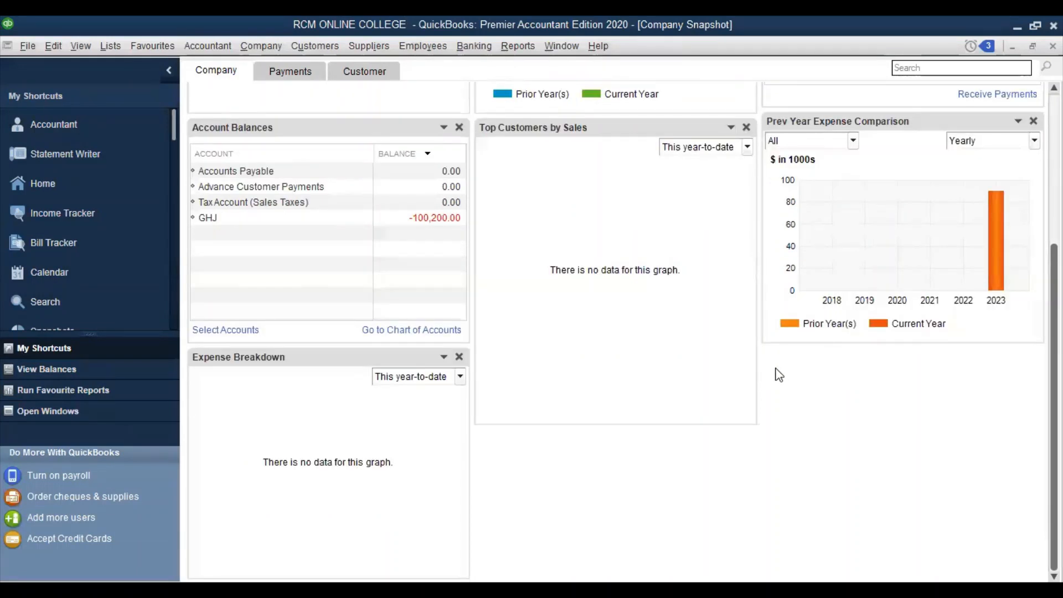
{"action": "scroll", "coordinate": [778, 370], "scroll_direction": "up", "scroll_amount": 5}
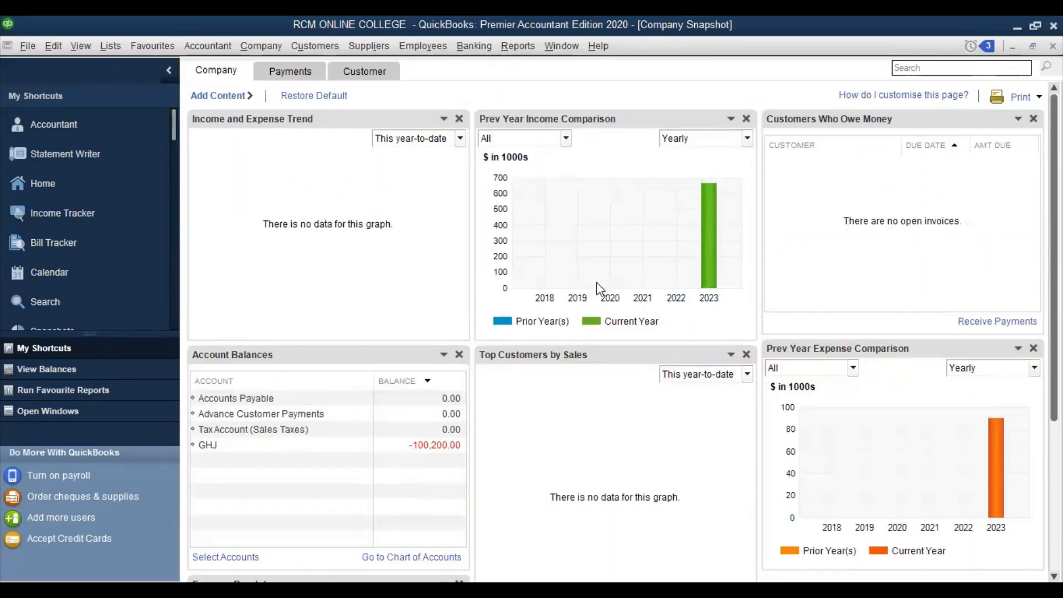
{"action": "left_click", "coordinate": [290, 70]}
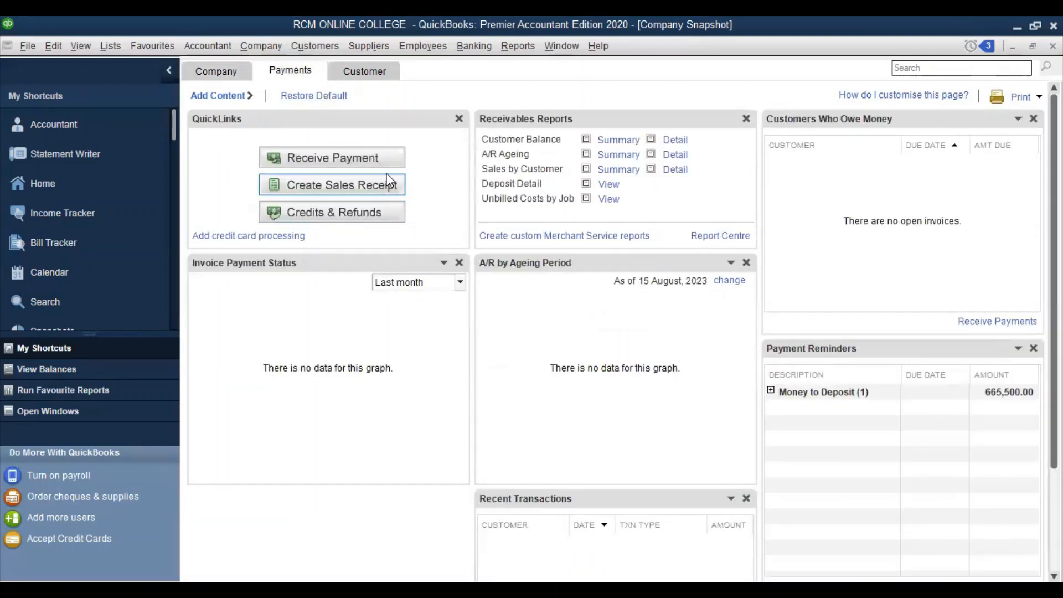
{"action": "left_click", "coordinate": [365, 70]}
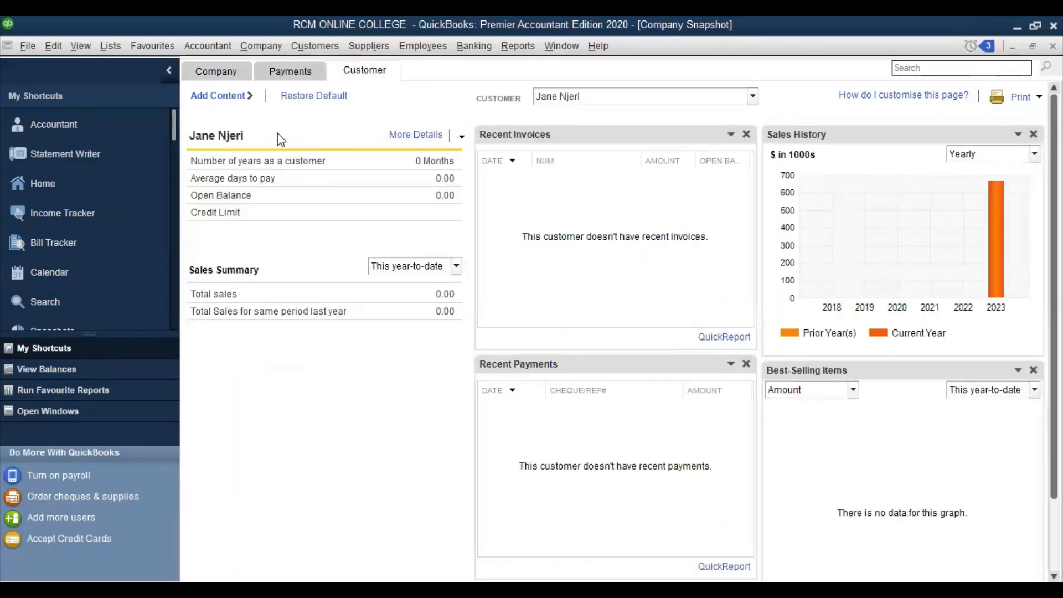
{"action": "left_click", "coordinate": [234, 75]}
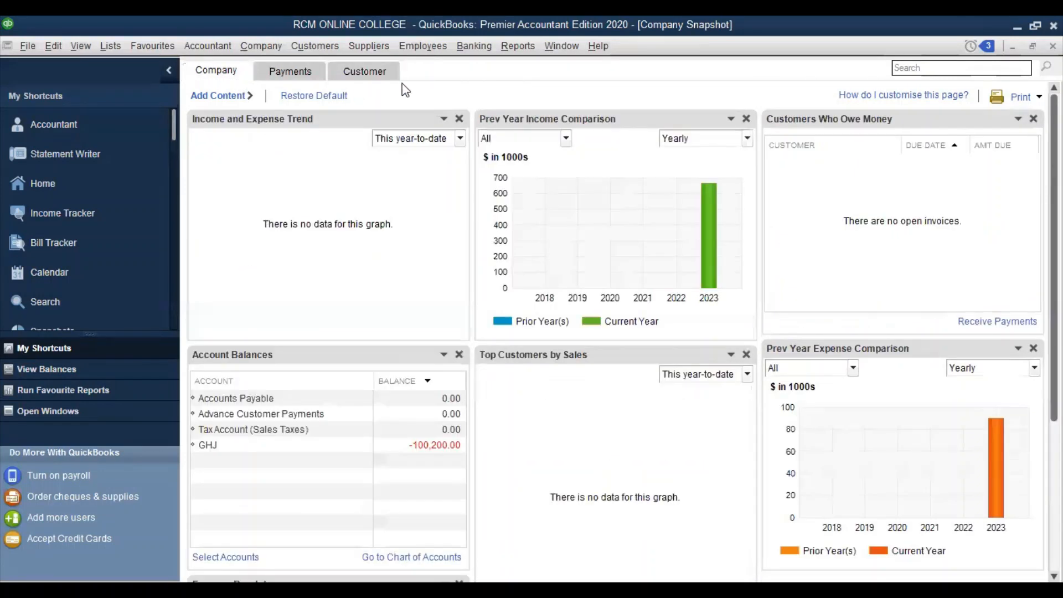
Run the UK Balance Sheet Summary report from Reports > Company & Financial
{"action": "left_click", "coordinate": [526, 48]}
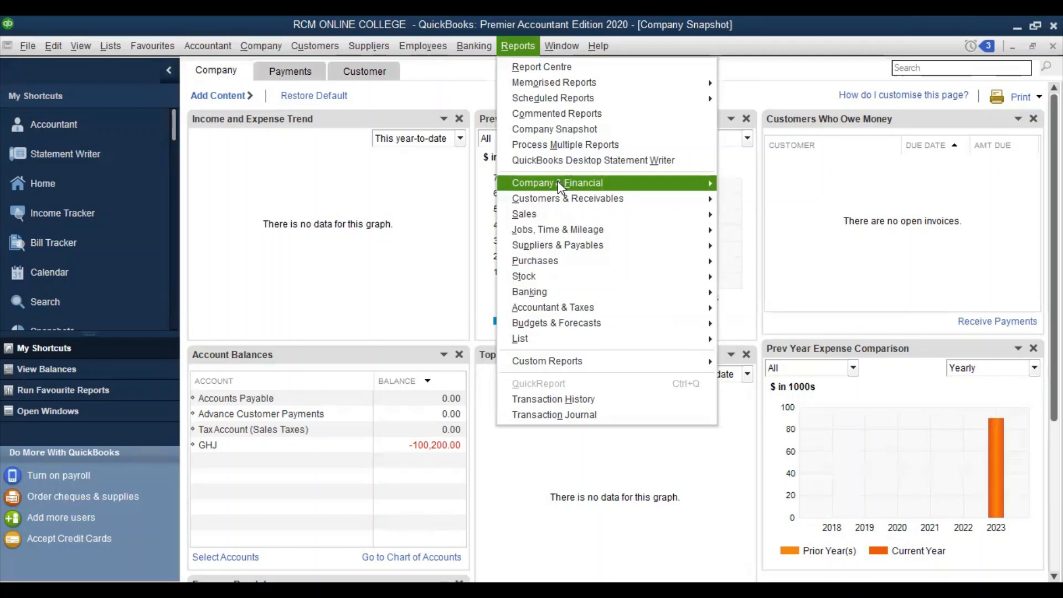
{"action": "mouse_move", "coordinate": [558, 182]}
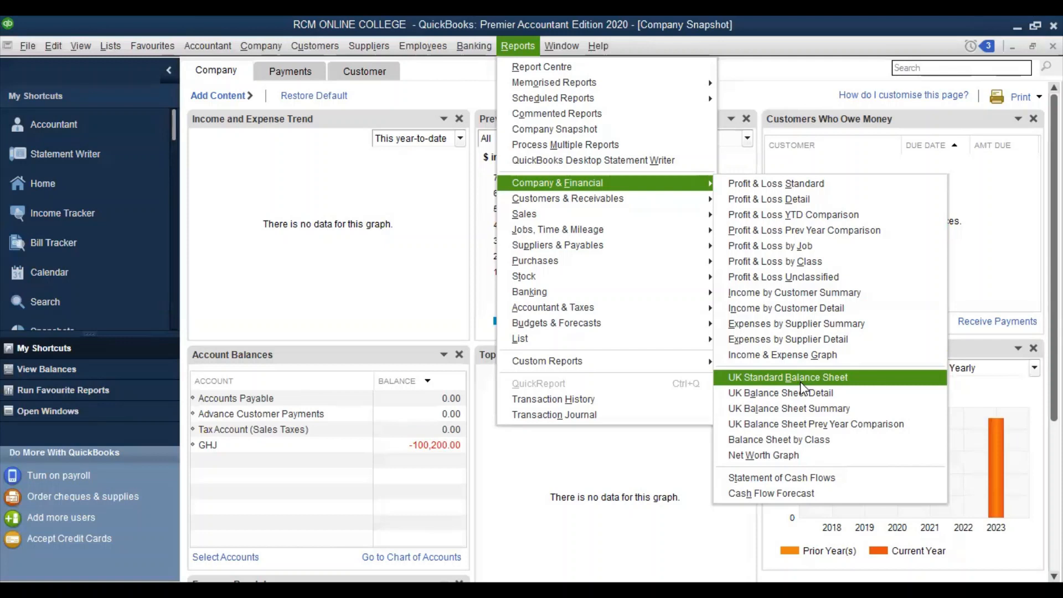
{"action": "left_click", "coordinate": [795, 410]}
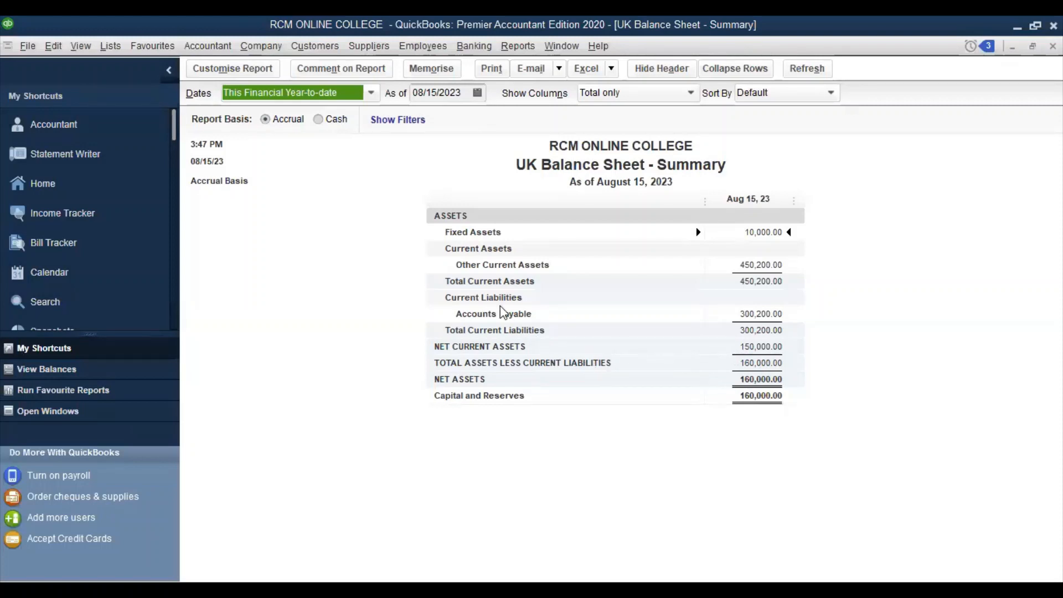
{"action": "left_click", "coordinate": [318, 121]}
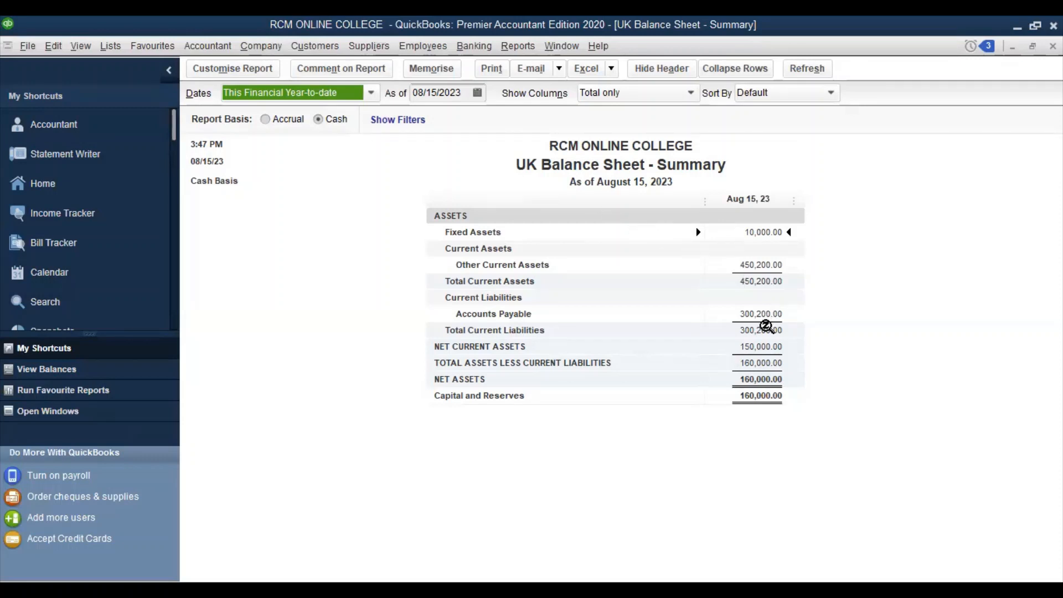
{"action": "left_click", "coordinate": [266, 121]}
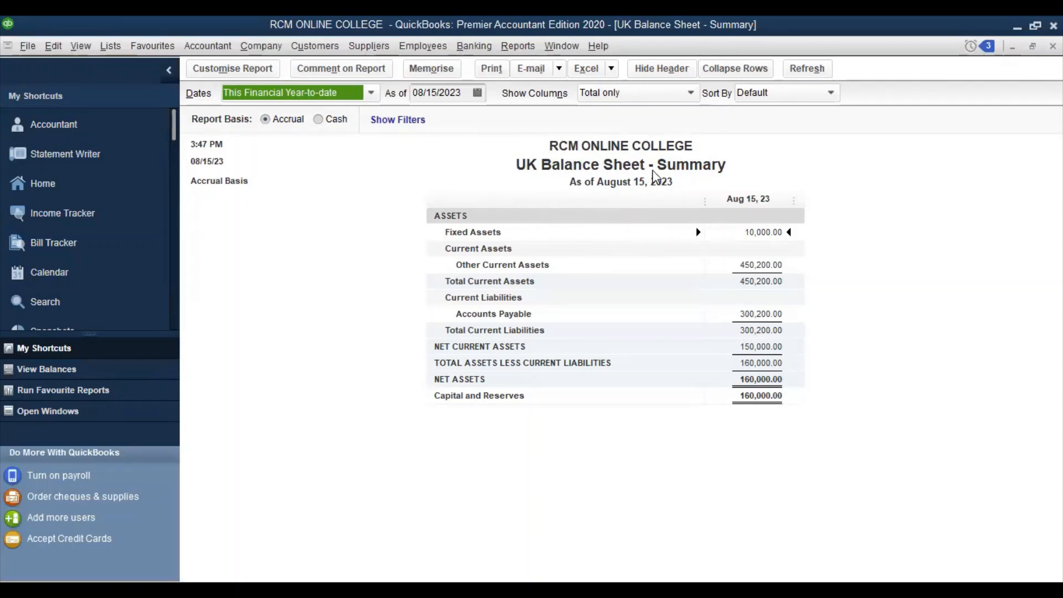
{"action": "left_click", "coordinate": [561, 167]}
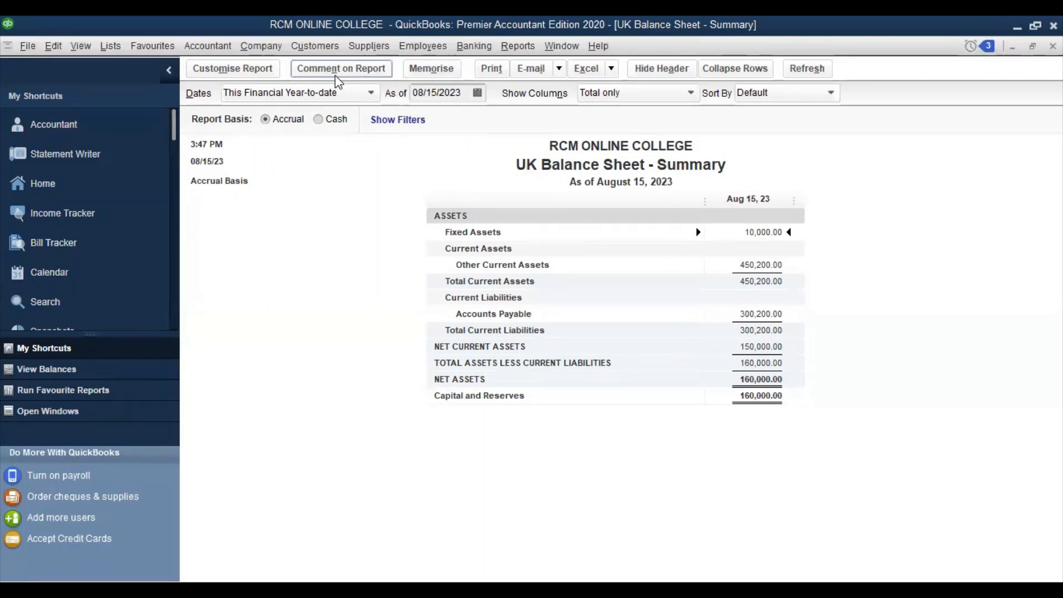
In the report's Header/Footer settings, delete 'UK ' so the title reads 'Balance Sheet - Summary'
{"action": "left_click", "coordinate": [252, 75]}
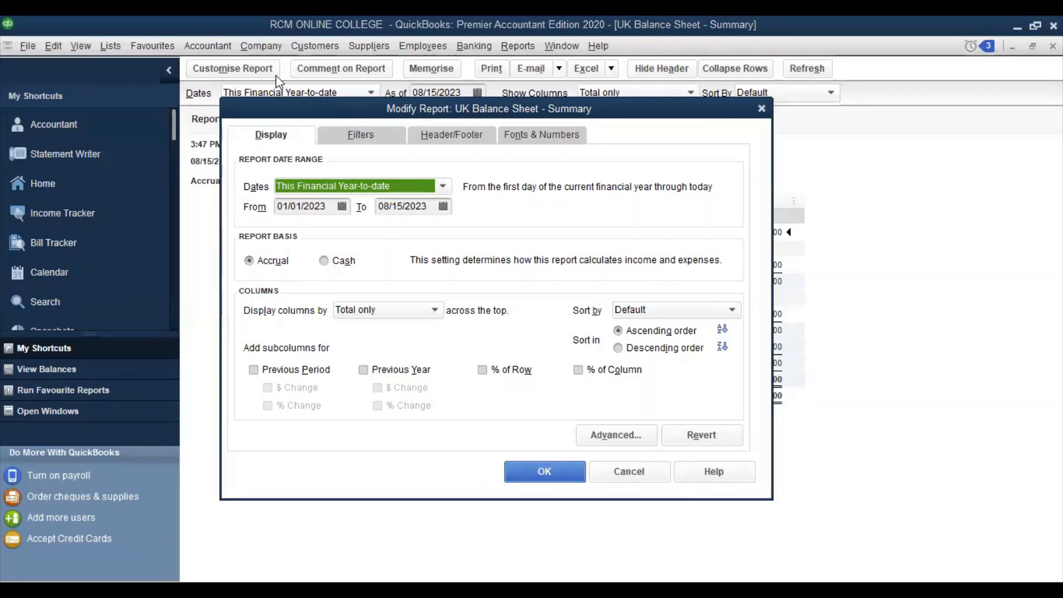
{"action": "left_click", "coordinate": [448, 136]}
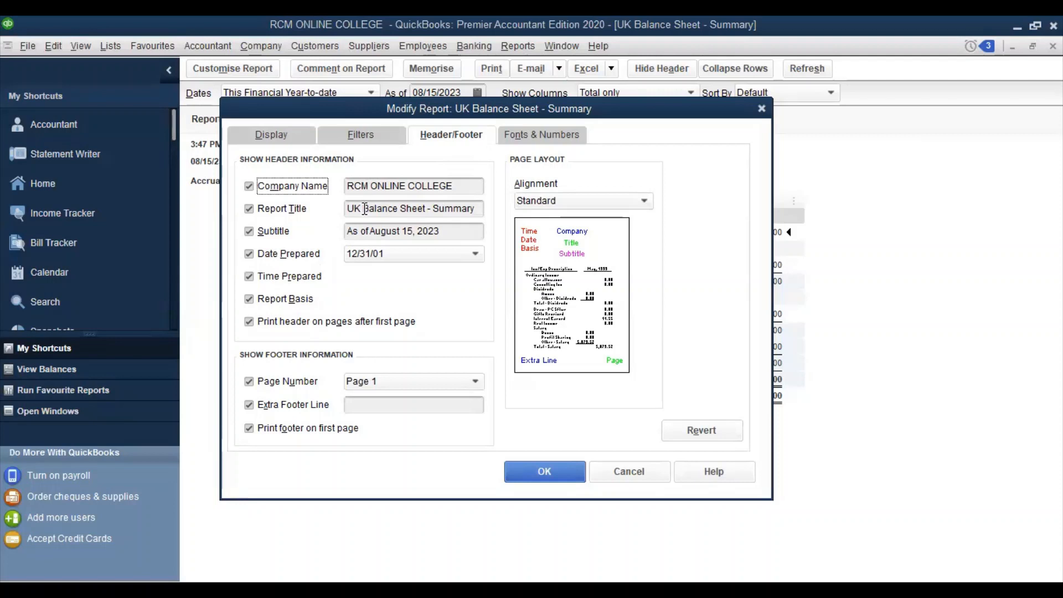
{"action": "left_click", "coordinate": [364, 209]}
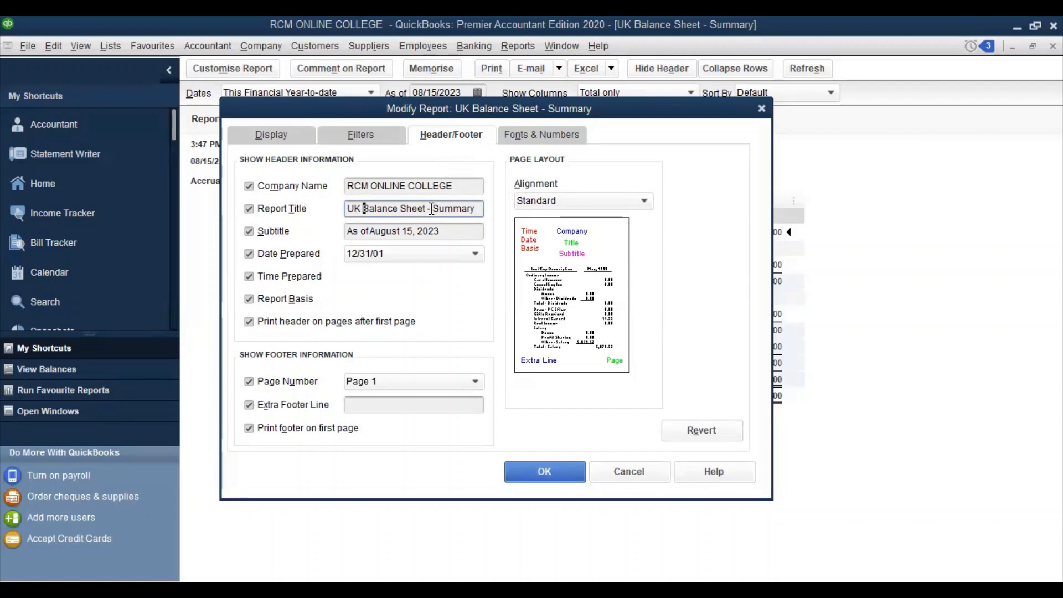
{"action": "key", "text": "BackSpace"}
{"action": "key", "text": "BackSpace"}
{"action": "key", "text": "BackSpace"}
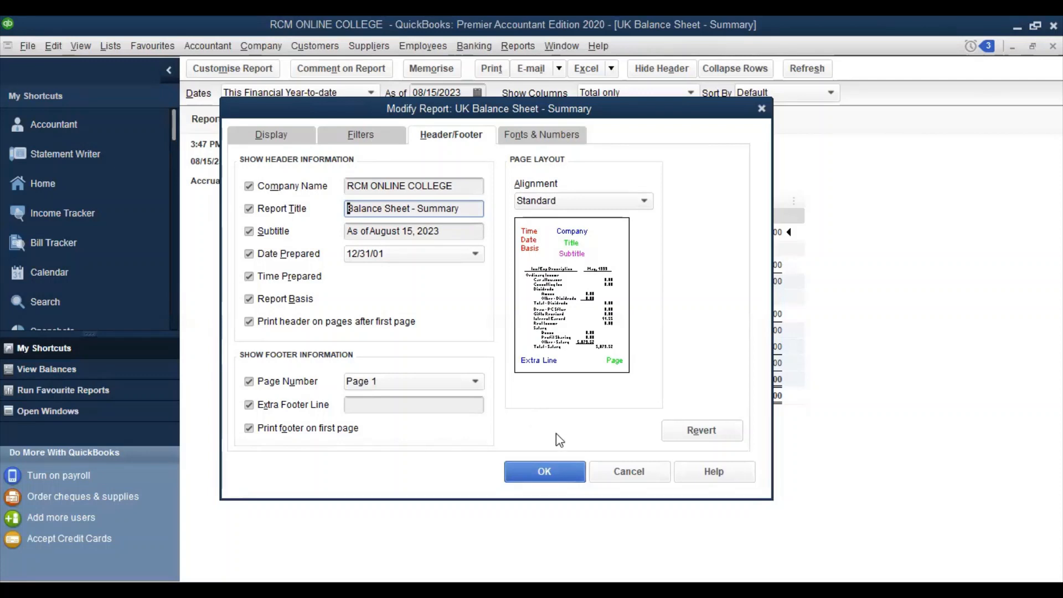
{"action": "key", "text": "Return"}
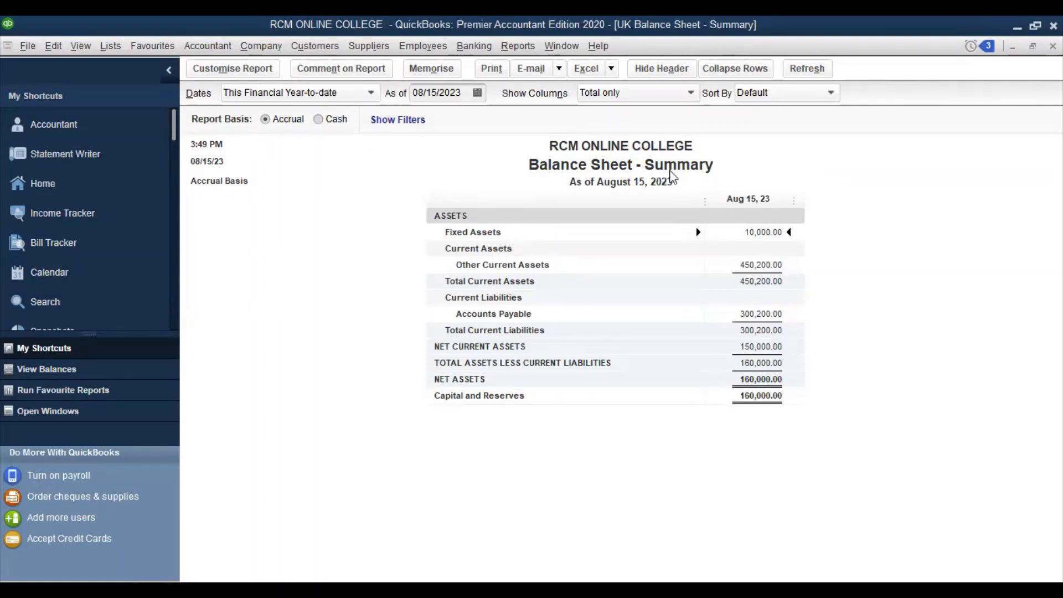
In Fonts & Numbers, set negatives to In Brackets and In Bright Red, and amounts Divided By 1000
{"action": "left_click", "coordinate": [247, 72]}
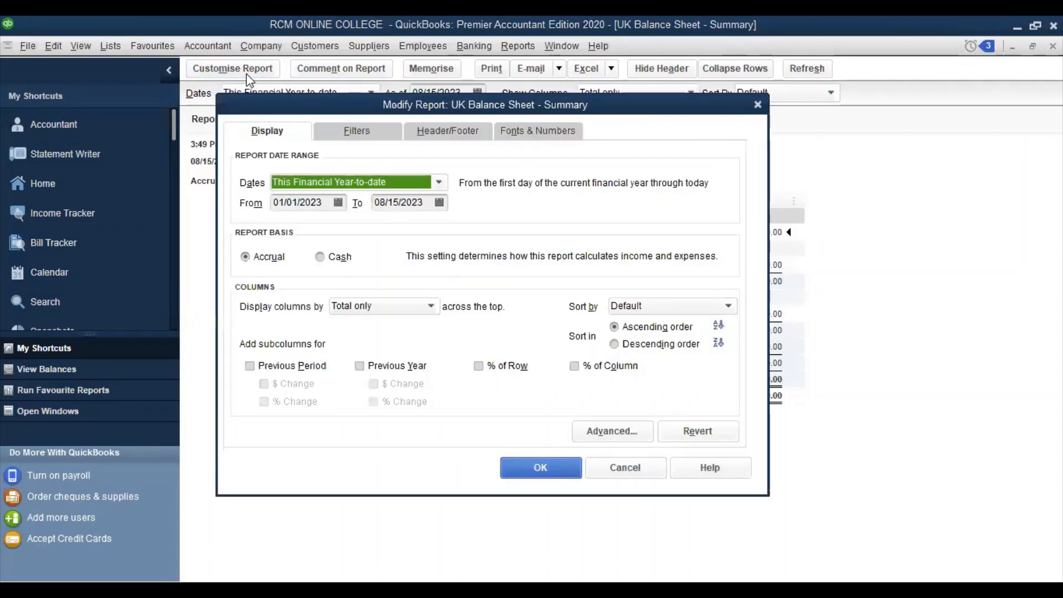
{"action": "left_click", "coordinate": [544, 133]}
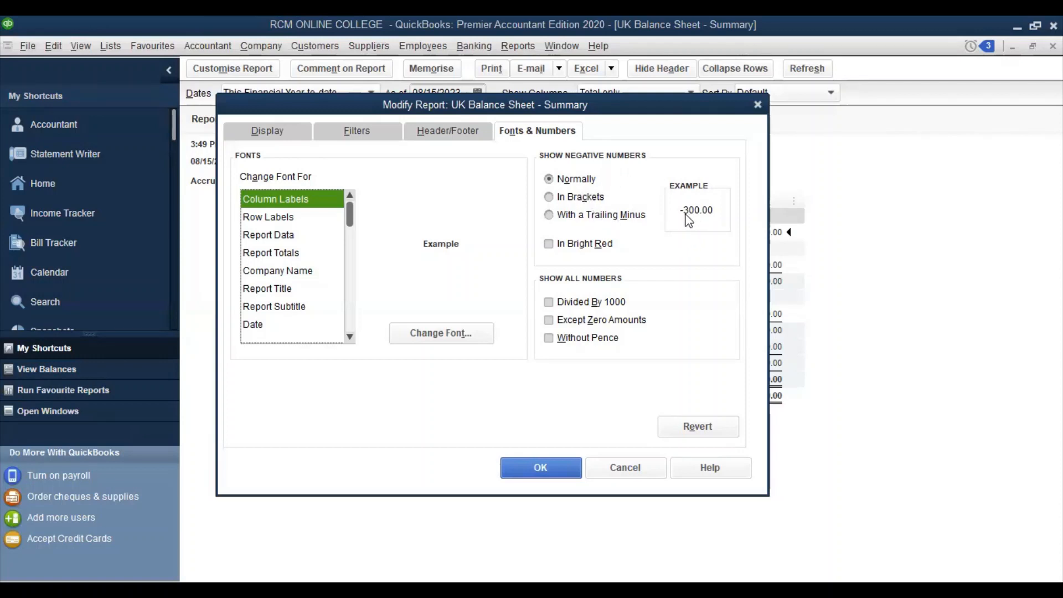
{"action": "left_click", "coordinate": [559, 197]}
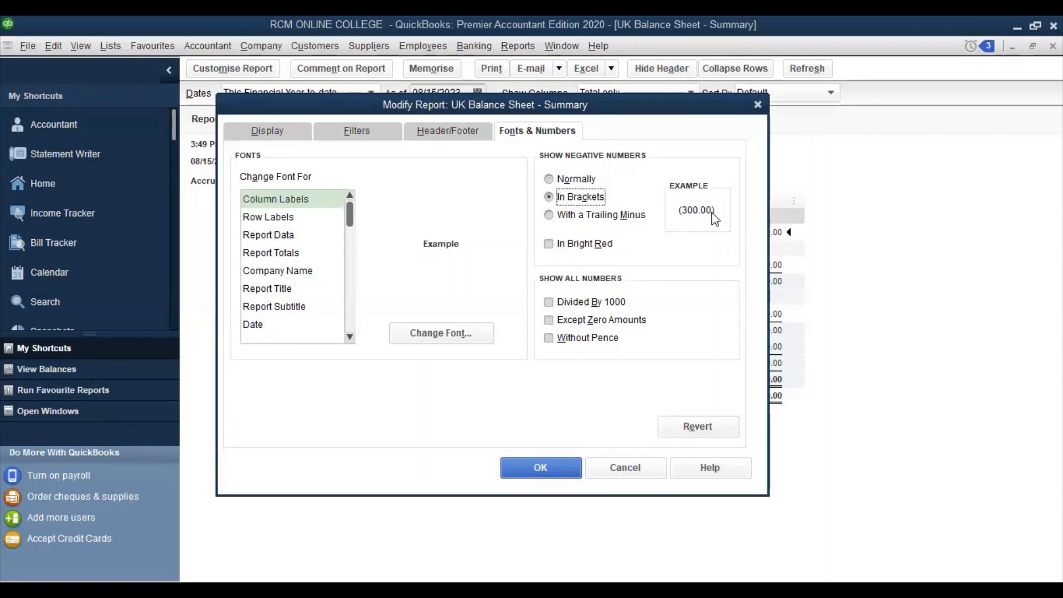
{"action": "left_click", "coordinate": [548, 216]}
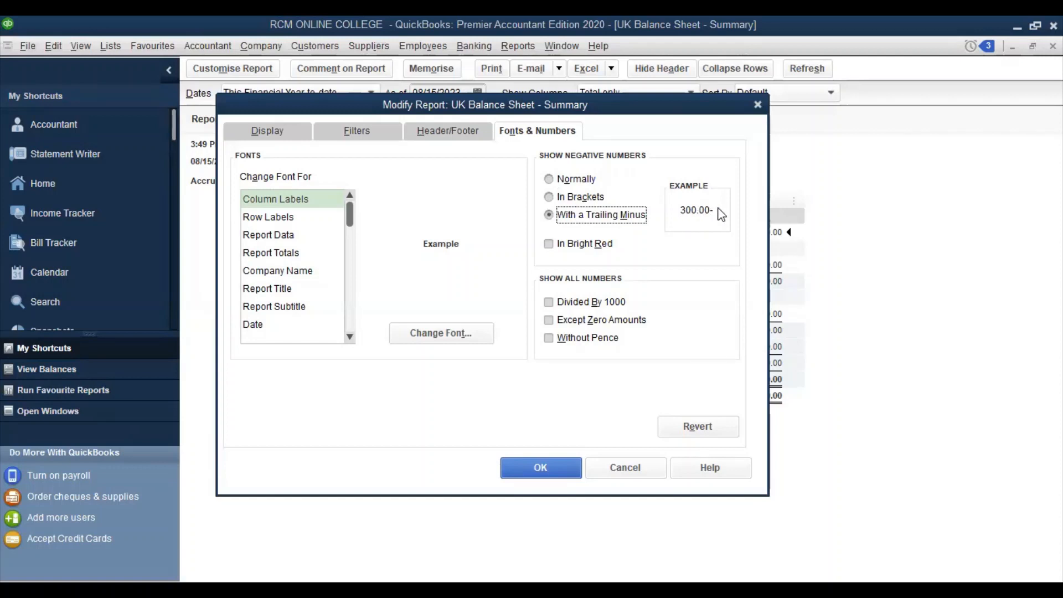
{"action": "left_click", "coordinate": [548, 244]}
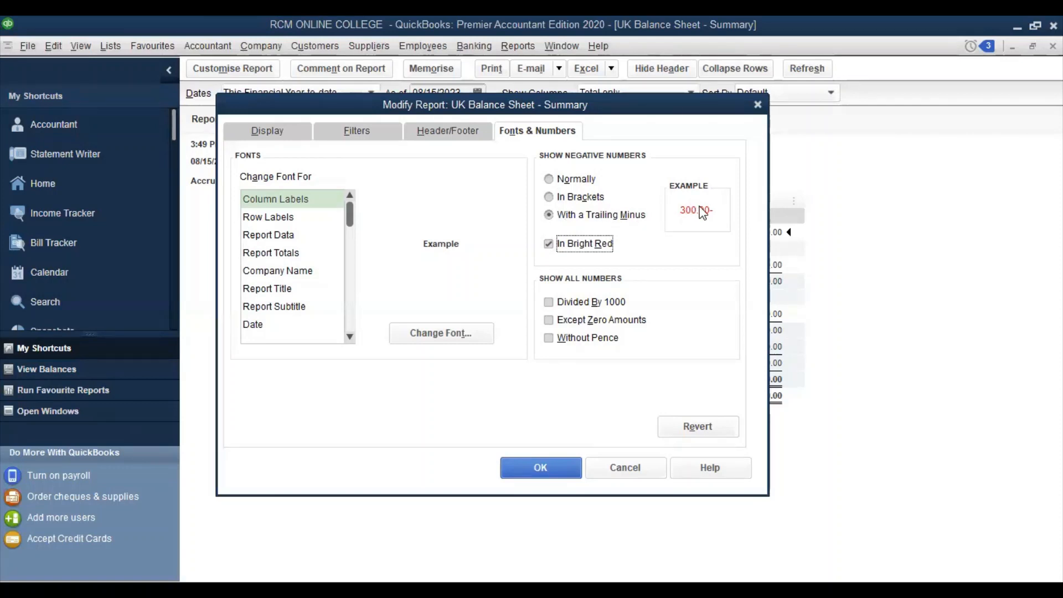
{"action": "left_click", "coordinate": [549, 198]}
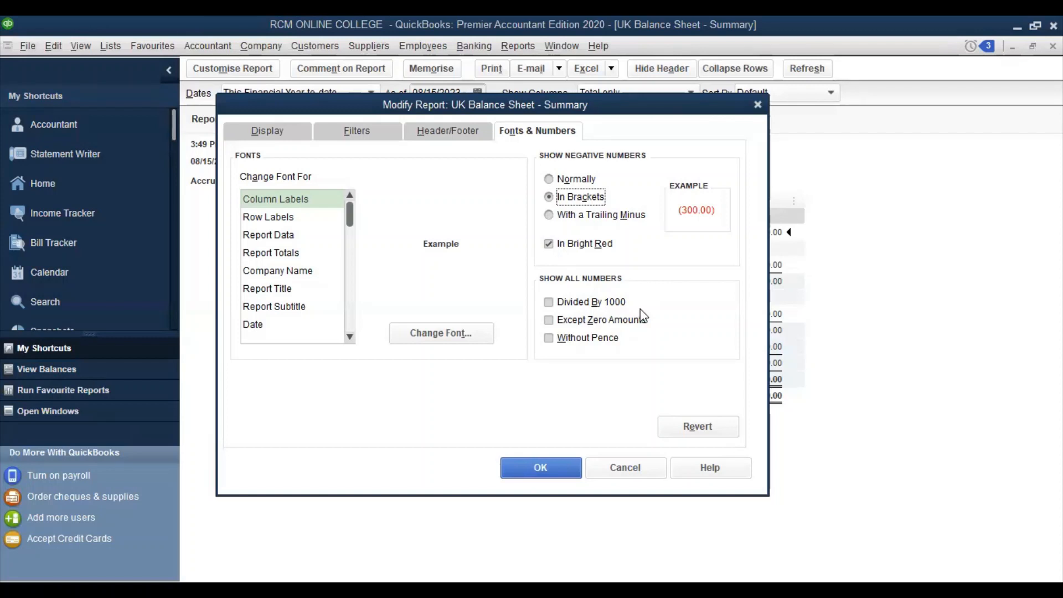
{"action": "left_click", "coordinate": [551, 306]}
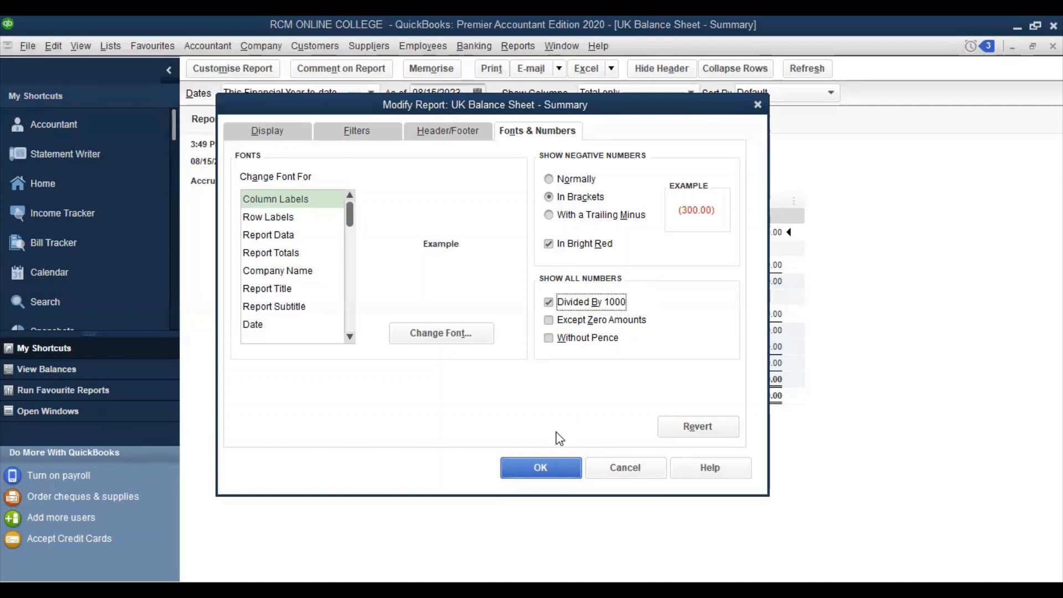
{"action": "key", "text": "Return"}
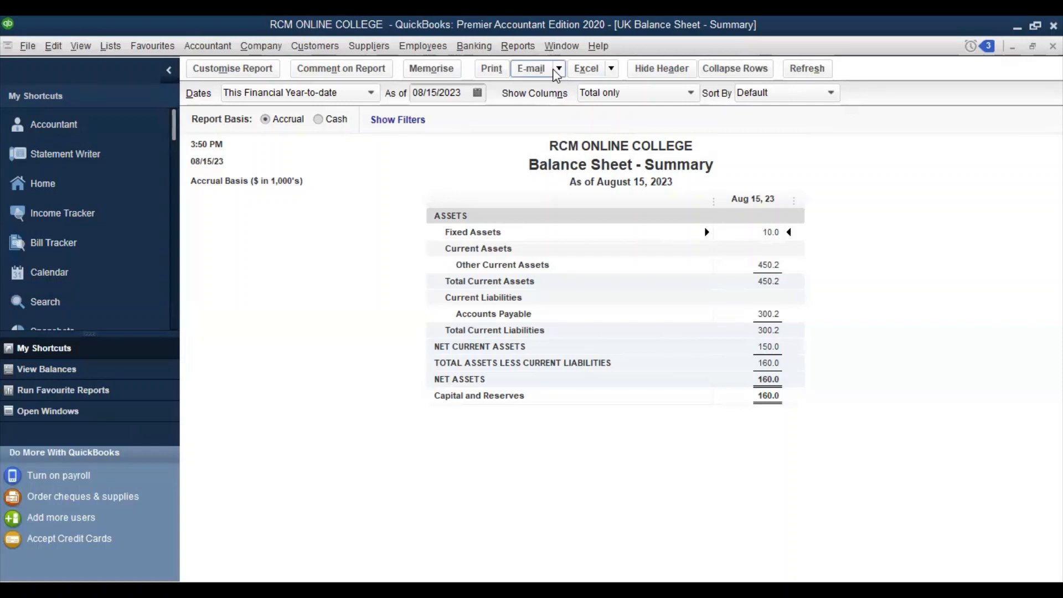
Choose Create New Worksheet from the report's Excel dropdown
{"action": "left_click", "coordinate": [612, 70]}
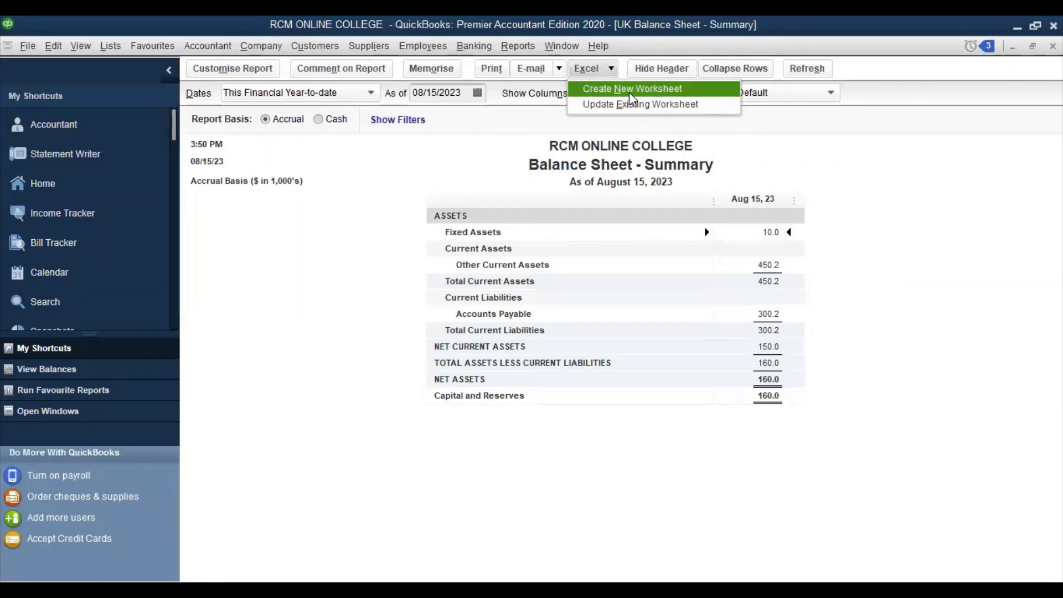
{"action": "left_click", "coordinate": [628, 91]}
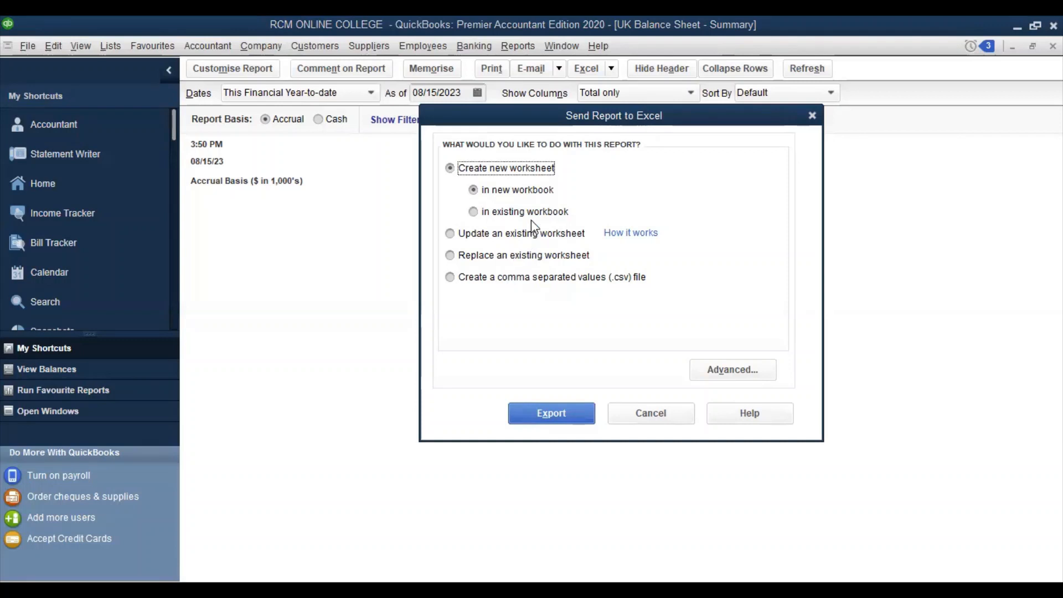
Export the report with 'Create new worksheet in new workbook' selected
{"action": "left_click", "coordinate": [554, 415]}
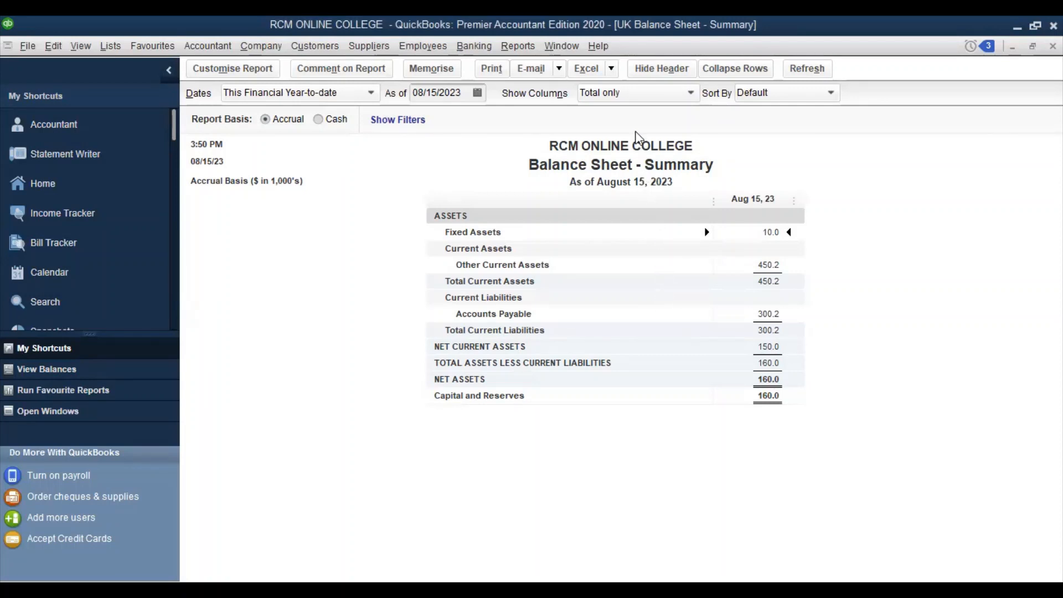
{"action": "left_click", "coordinate": [523, 46]}
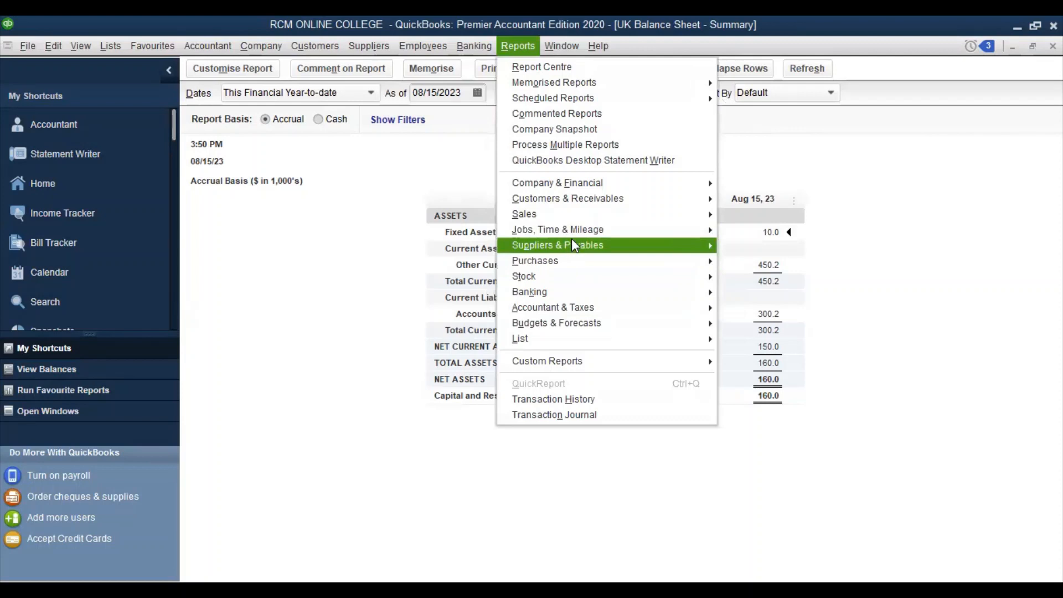
Open Unpaid Bills Detail from the Suppliers & Payables reports
{"action": "mouse_move", "coordinate": [575, 244]}
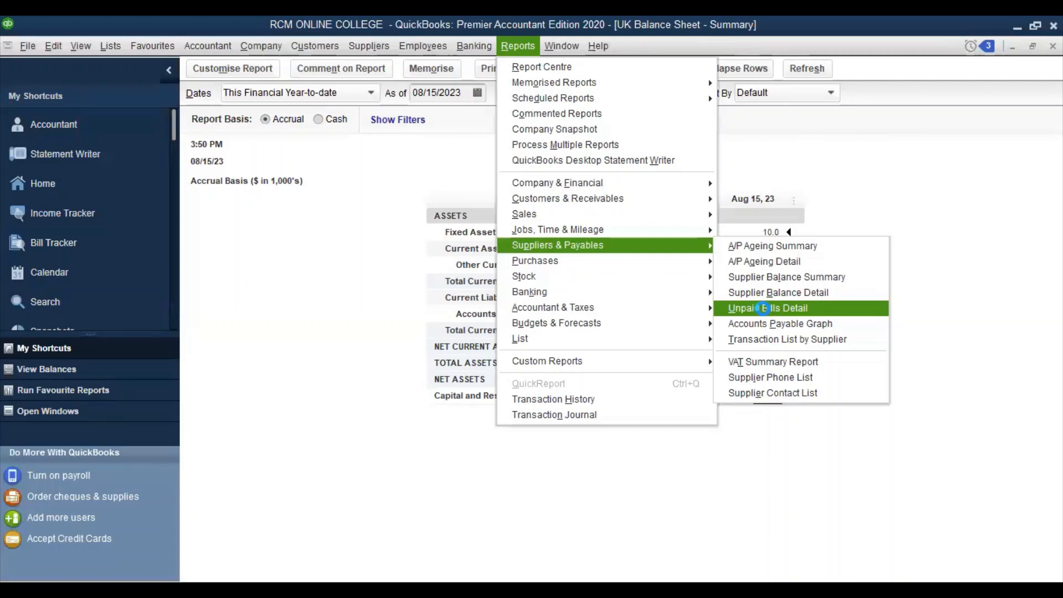
{"action": "left_click", "coordinate": [762, 309]}
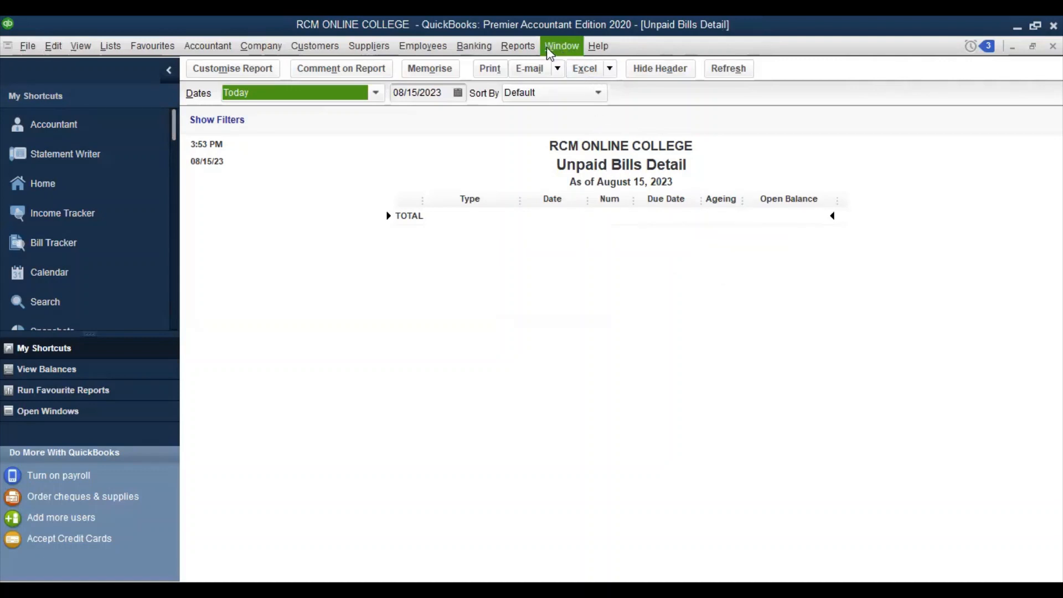
Open Customer Balance Summary from Reports > Customers & Receivables
{"action": "left_click", "coordinate": [520, 48]}
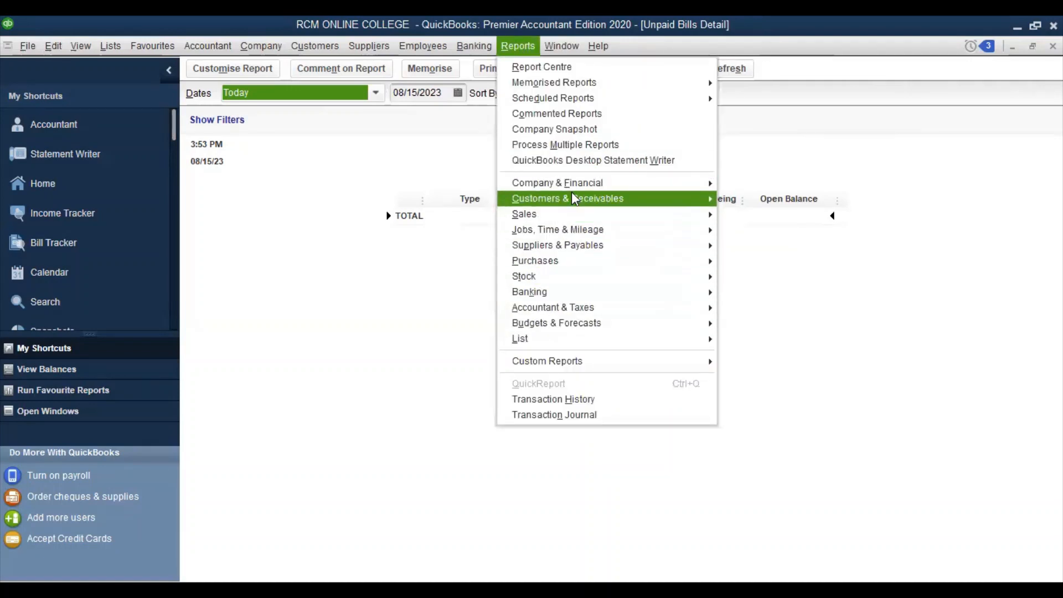
{"action": "mouse_move", "coordinate": [703, 196]}
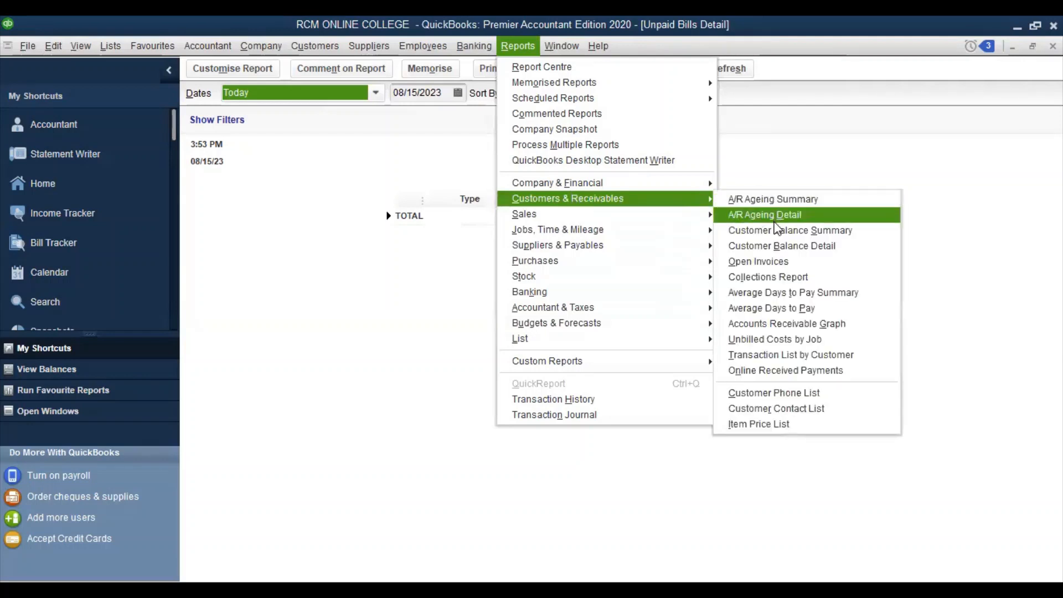
{"action": "left_click", "coordinate": [775, 232]}
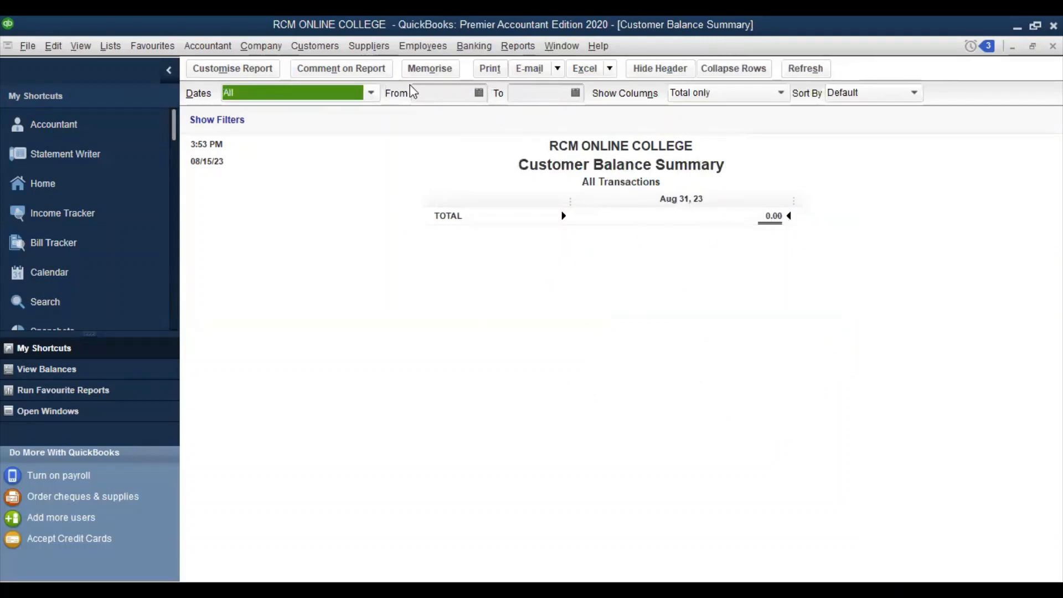
{"action": "left_click", "coordinate": [516, 46]}
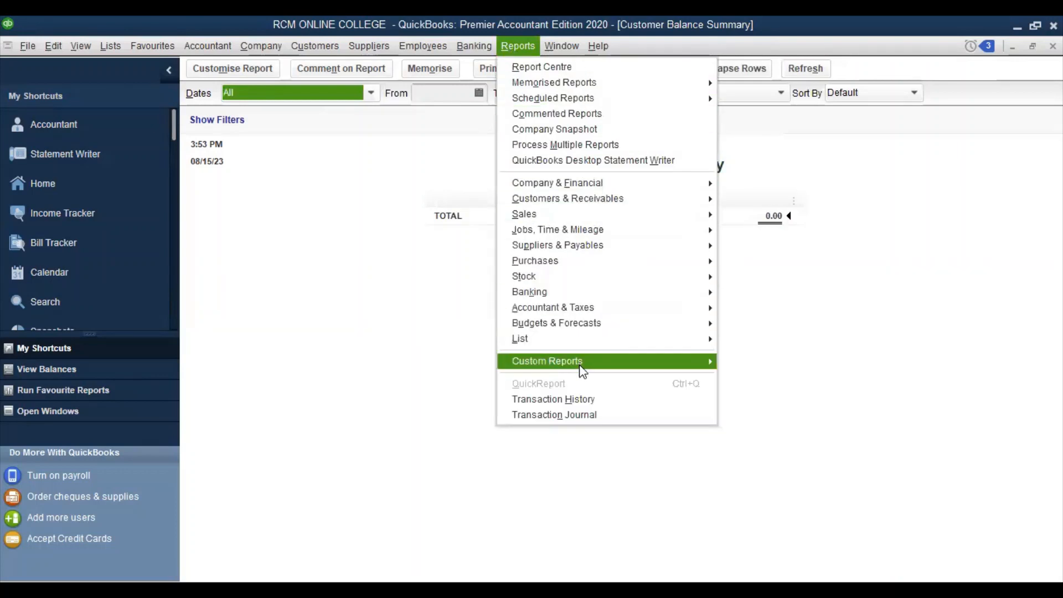